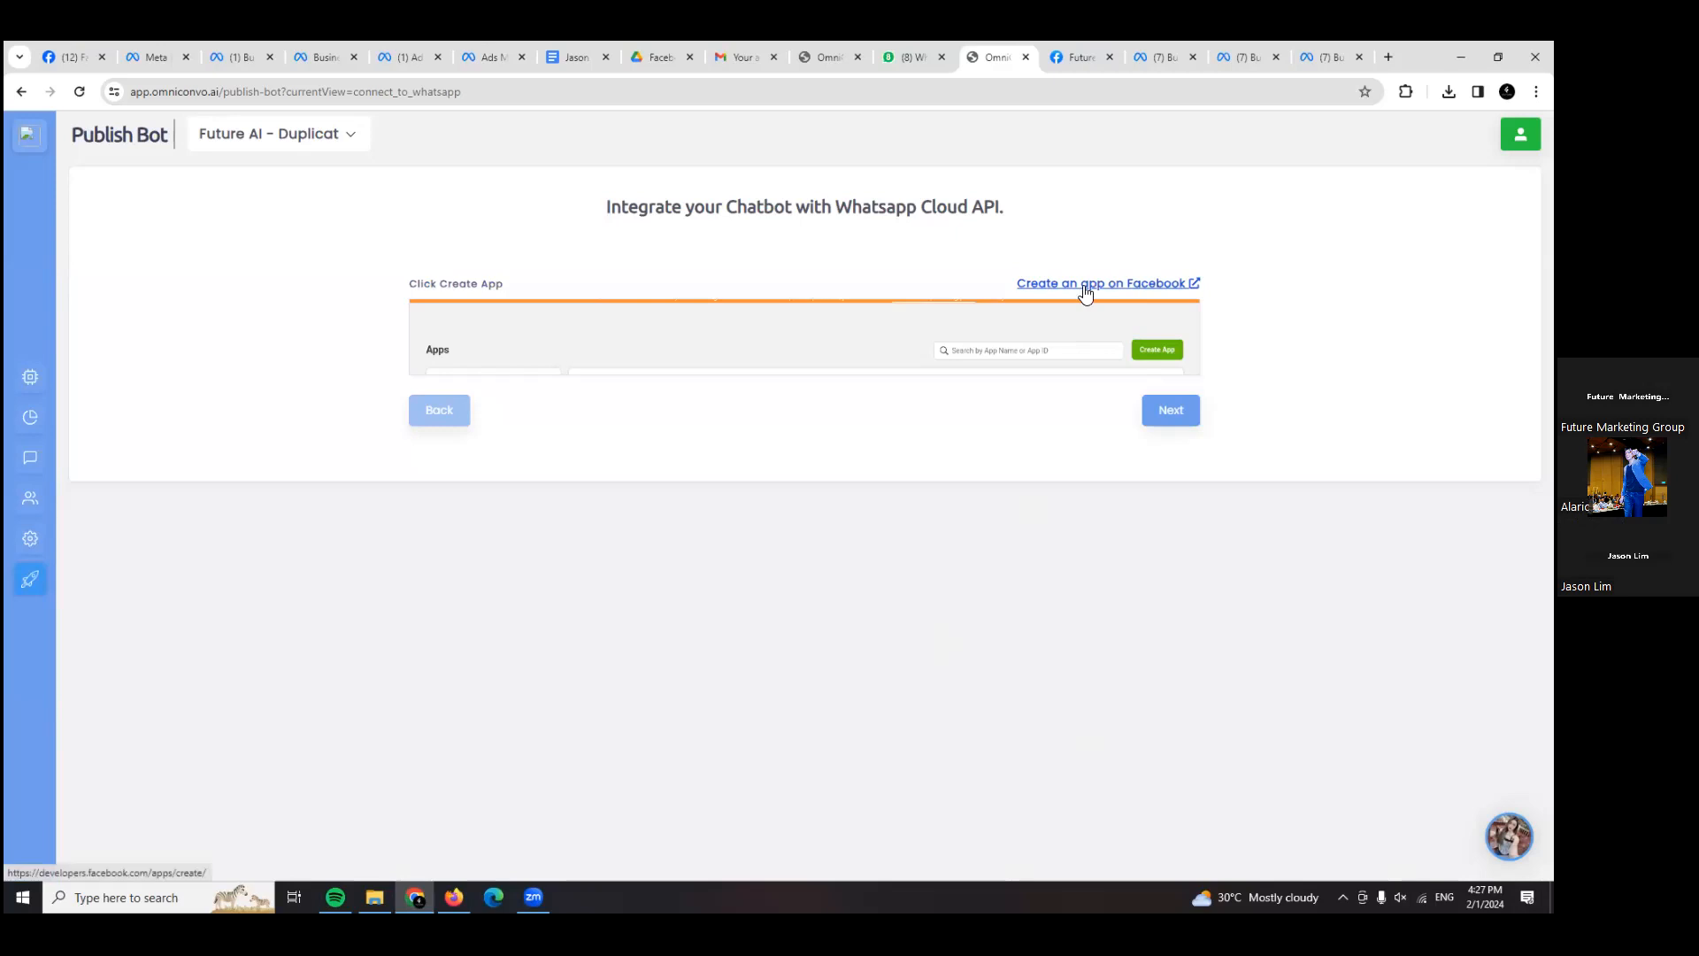
- Open Meta for Developers' Create an app page via OmniConvo's 'Create an app on Facebook' link
{"action": "left_click", "coordinate": [1087, 285]}
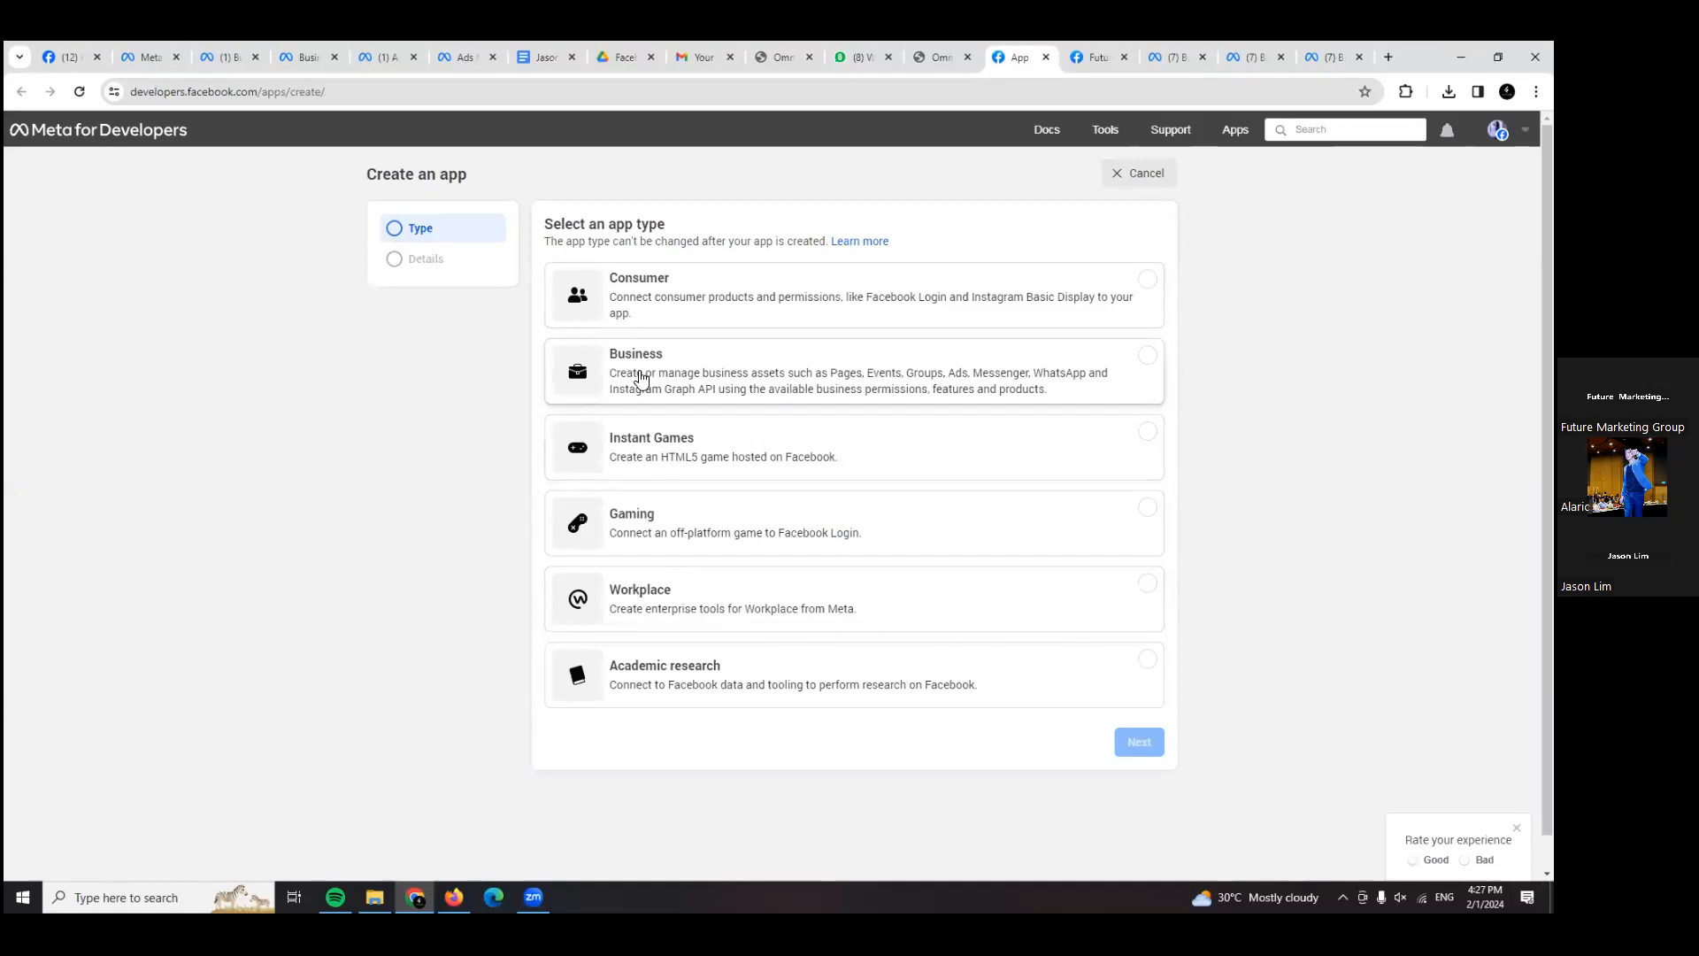
- Choose the Business app type and begin naming the app 'Future'
{"action": "left_click", "coordinate": [641, 378]}
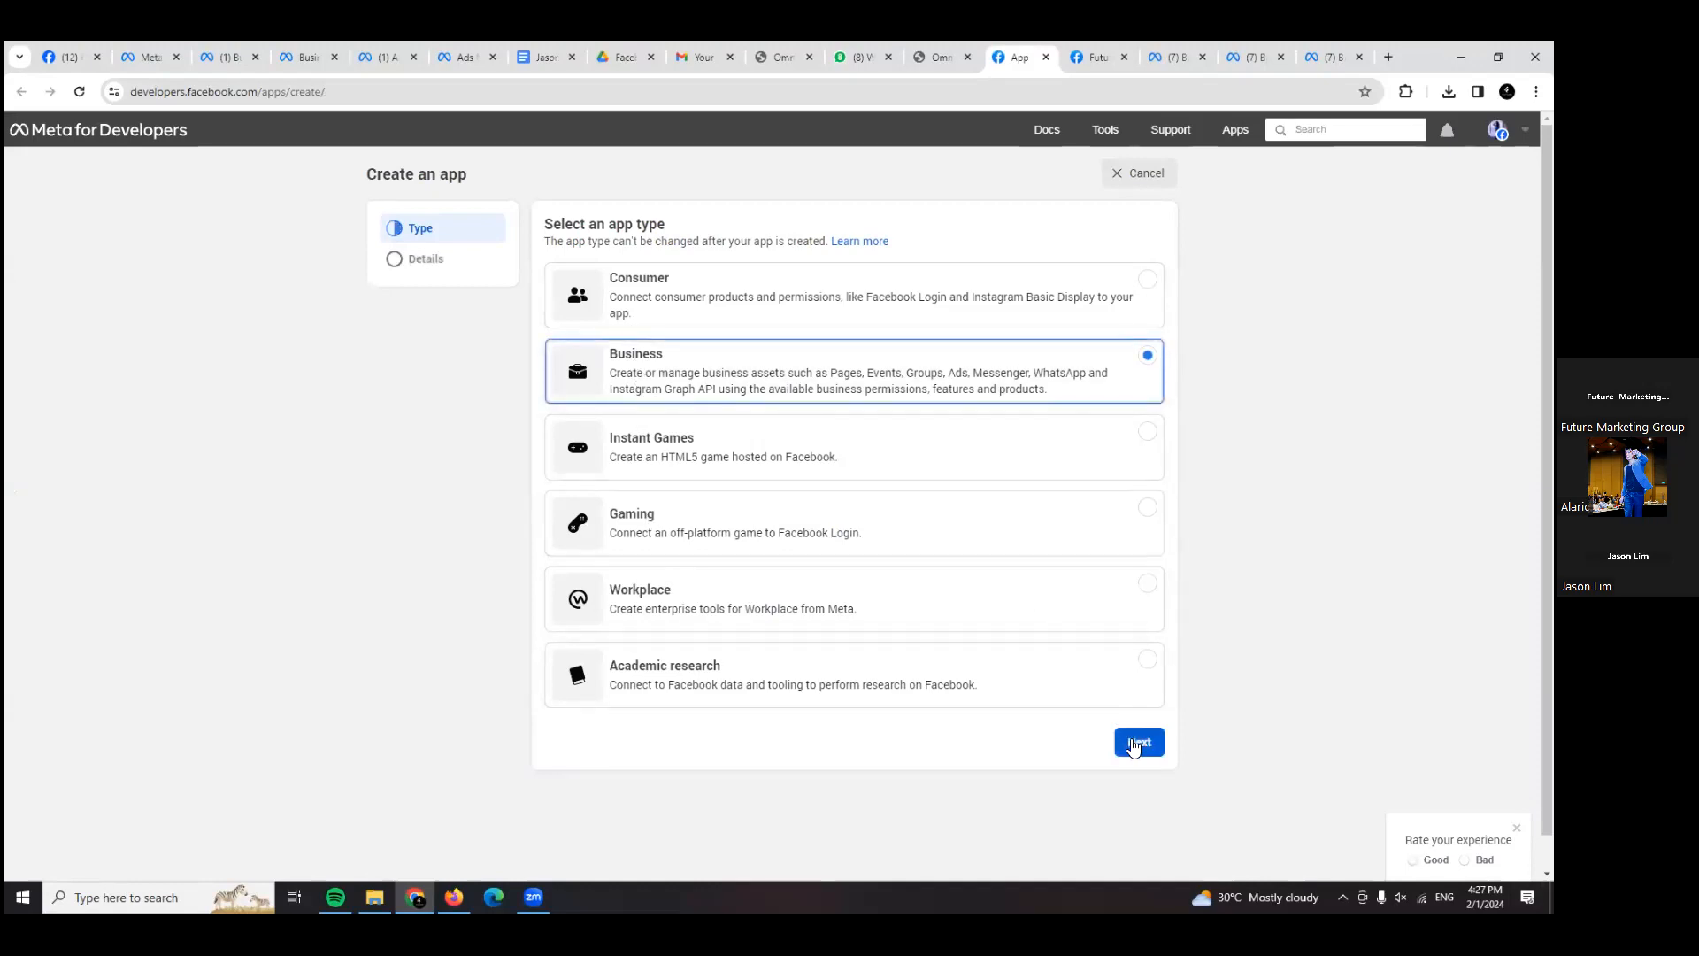
{"action": "left_click", "coordinate": [1137, 742]}
{"action": "left_click", "coordinate": [650, 262]}
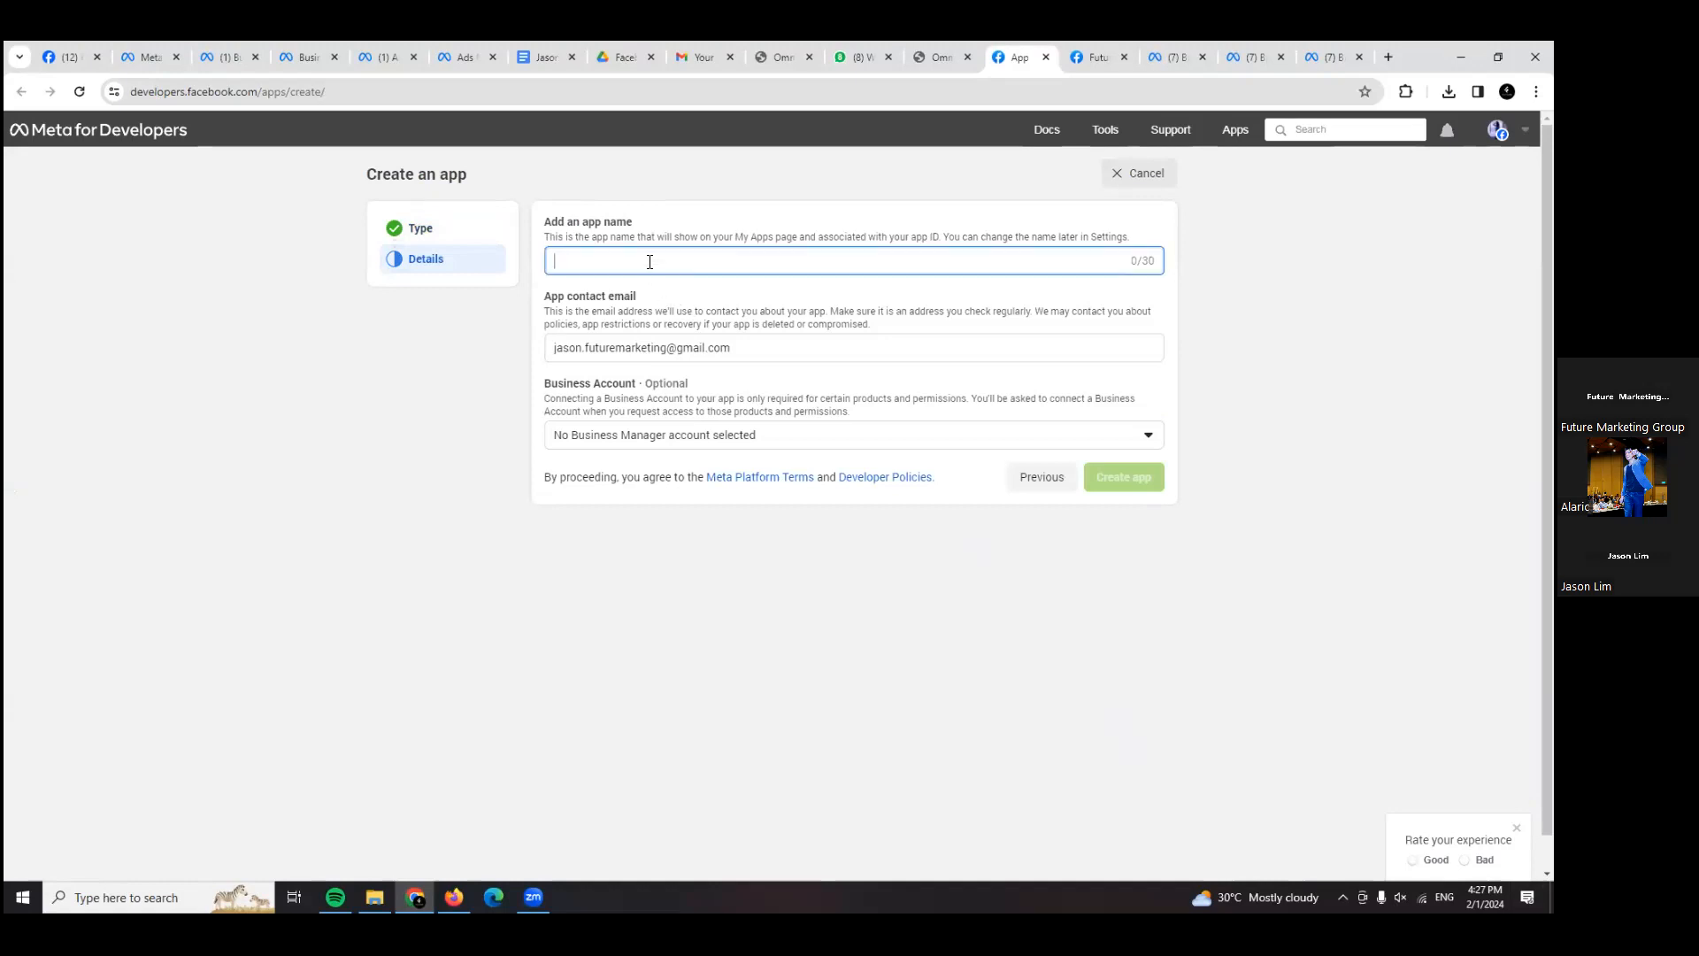
{"action": "type", "text": "Future AI"}
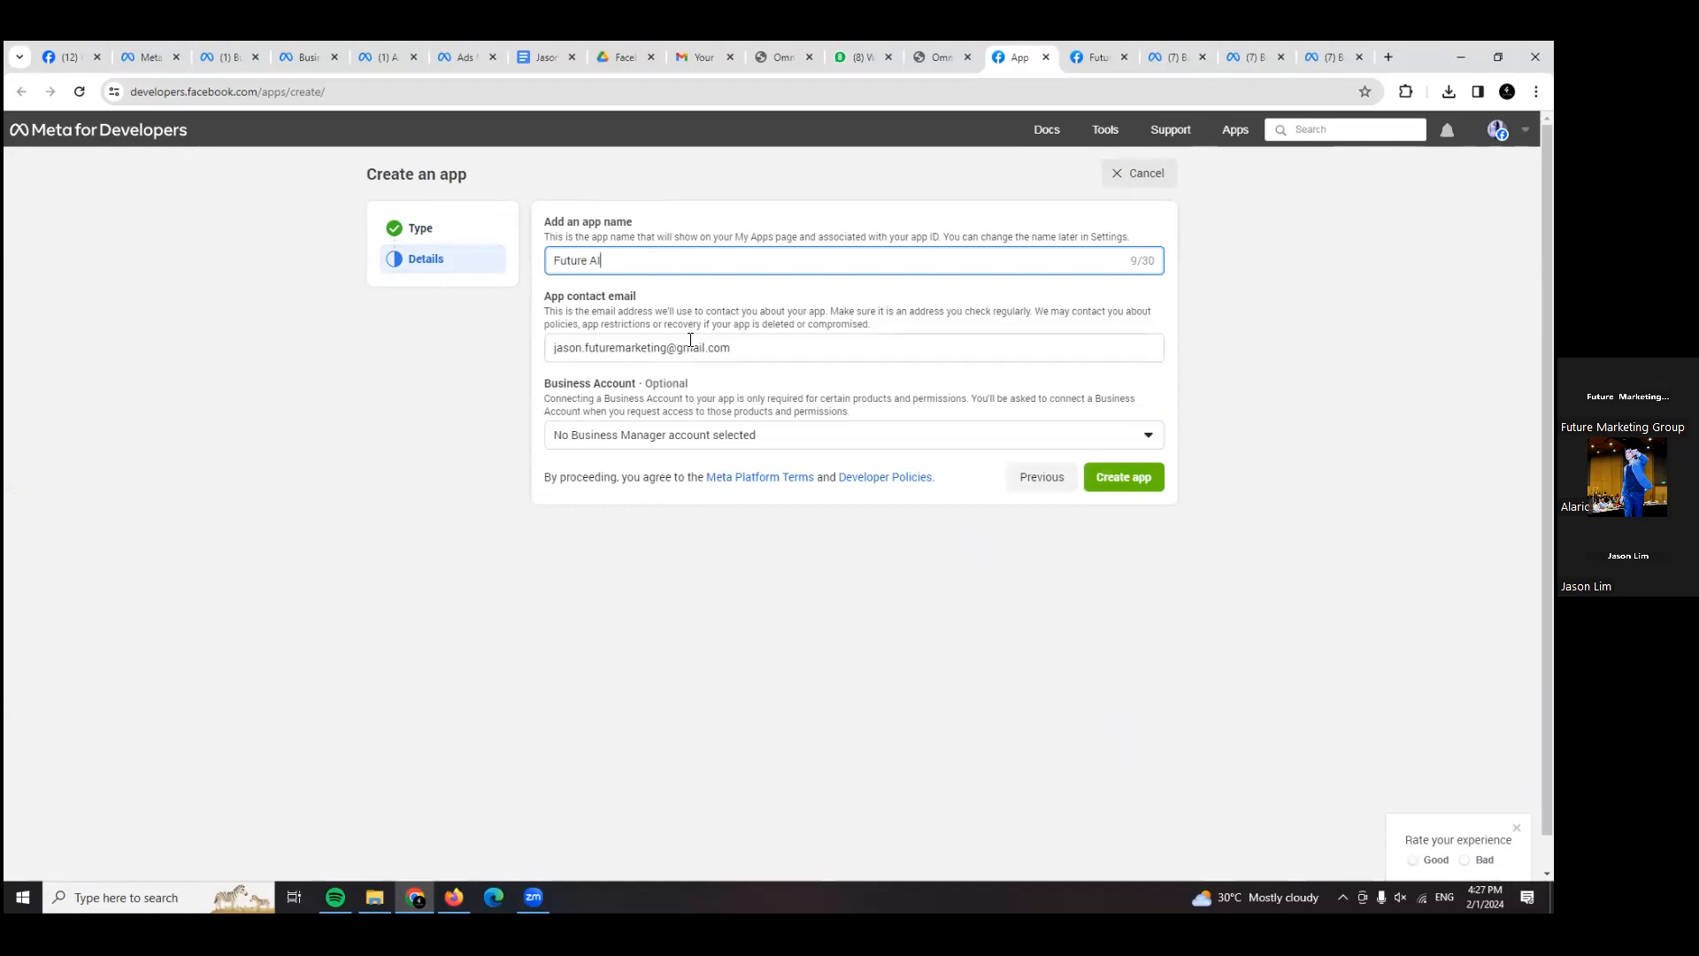
{"action": "left_click", "coordinate": [768, 431]}
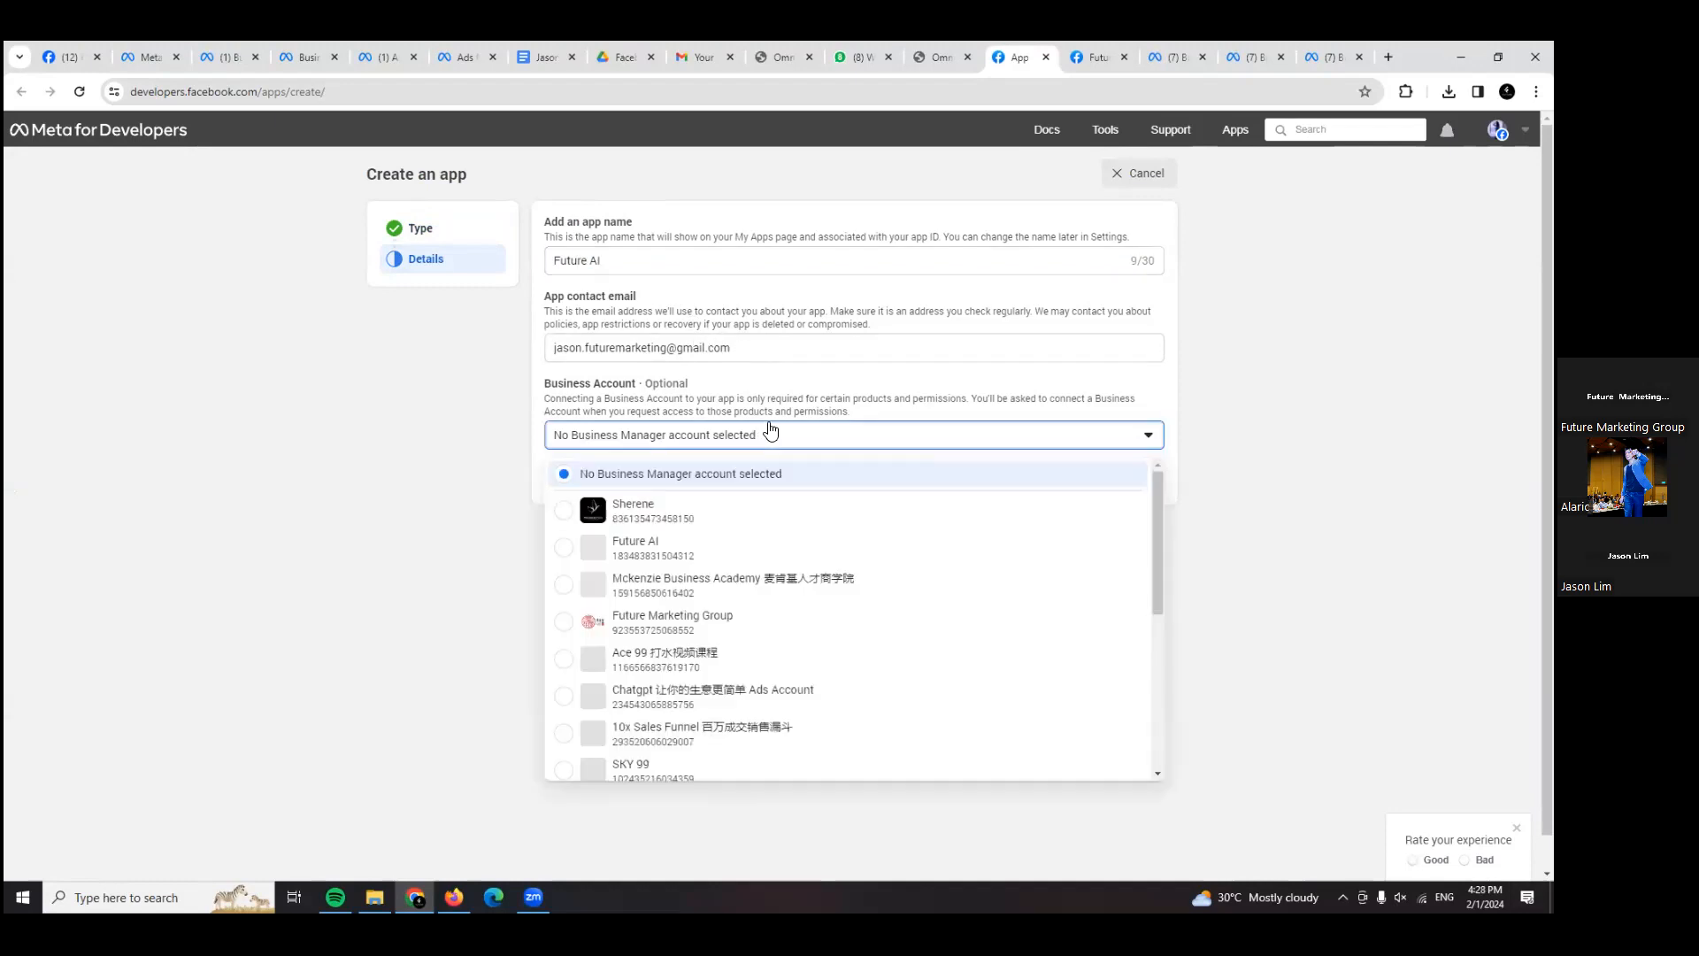
{"action": "left_click", "coordinate": [768, 432]}
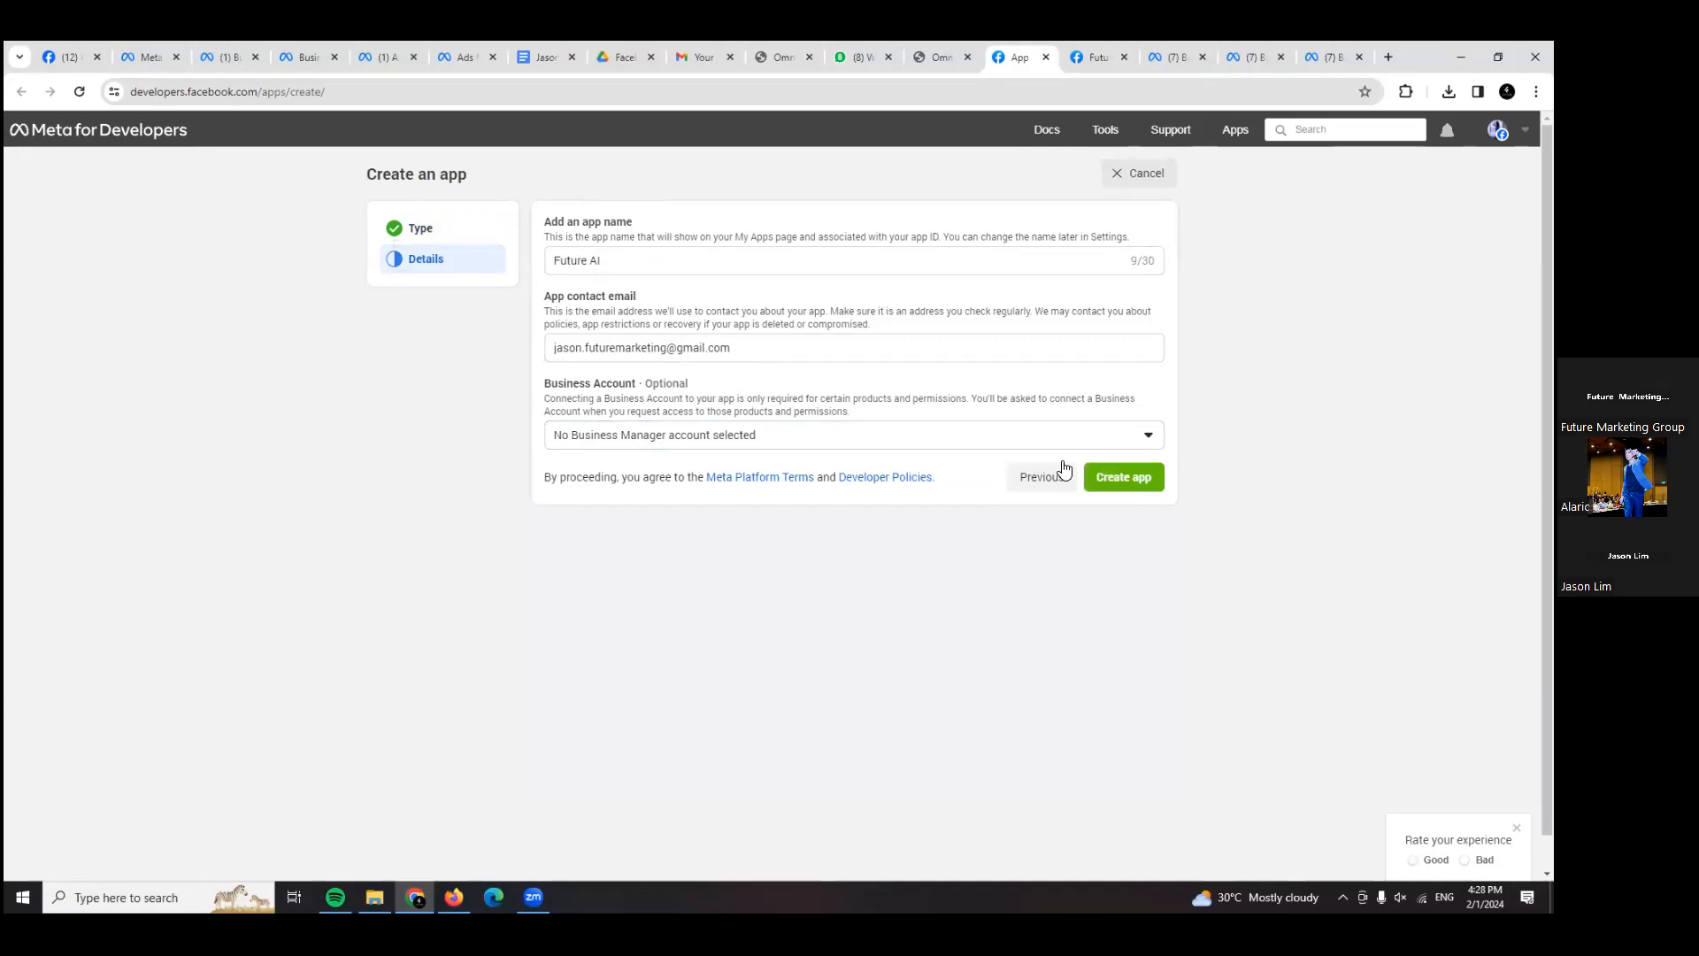
{"action": "left_click", "coordinate": [1129, 482]}
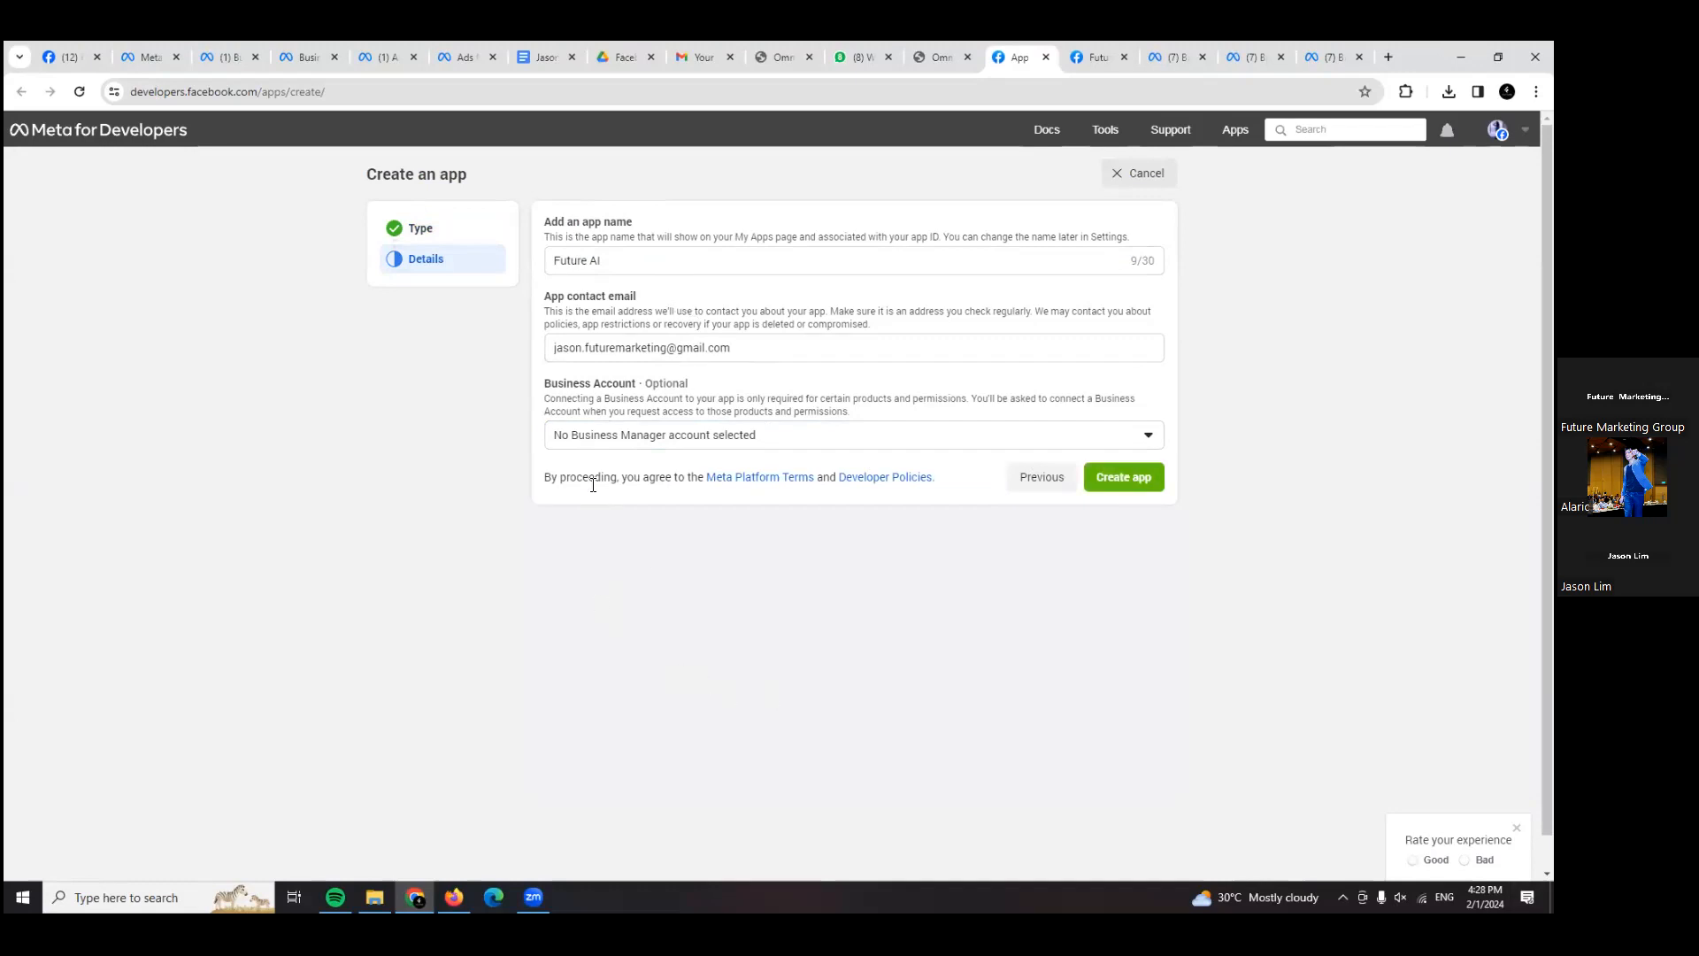
- Complete the app name 'Future AI (X)' and link the Future Marketing Group business account
{"action": "left_click", "coordinate": [655, 260]}
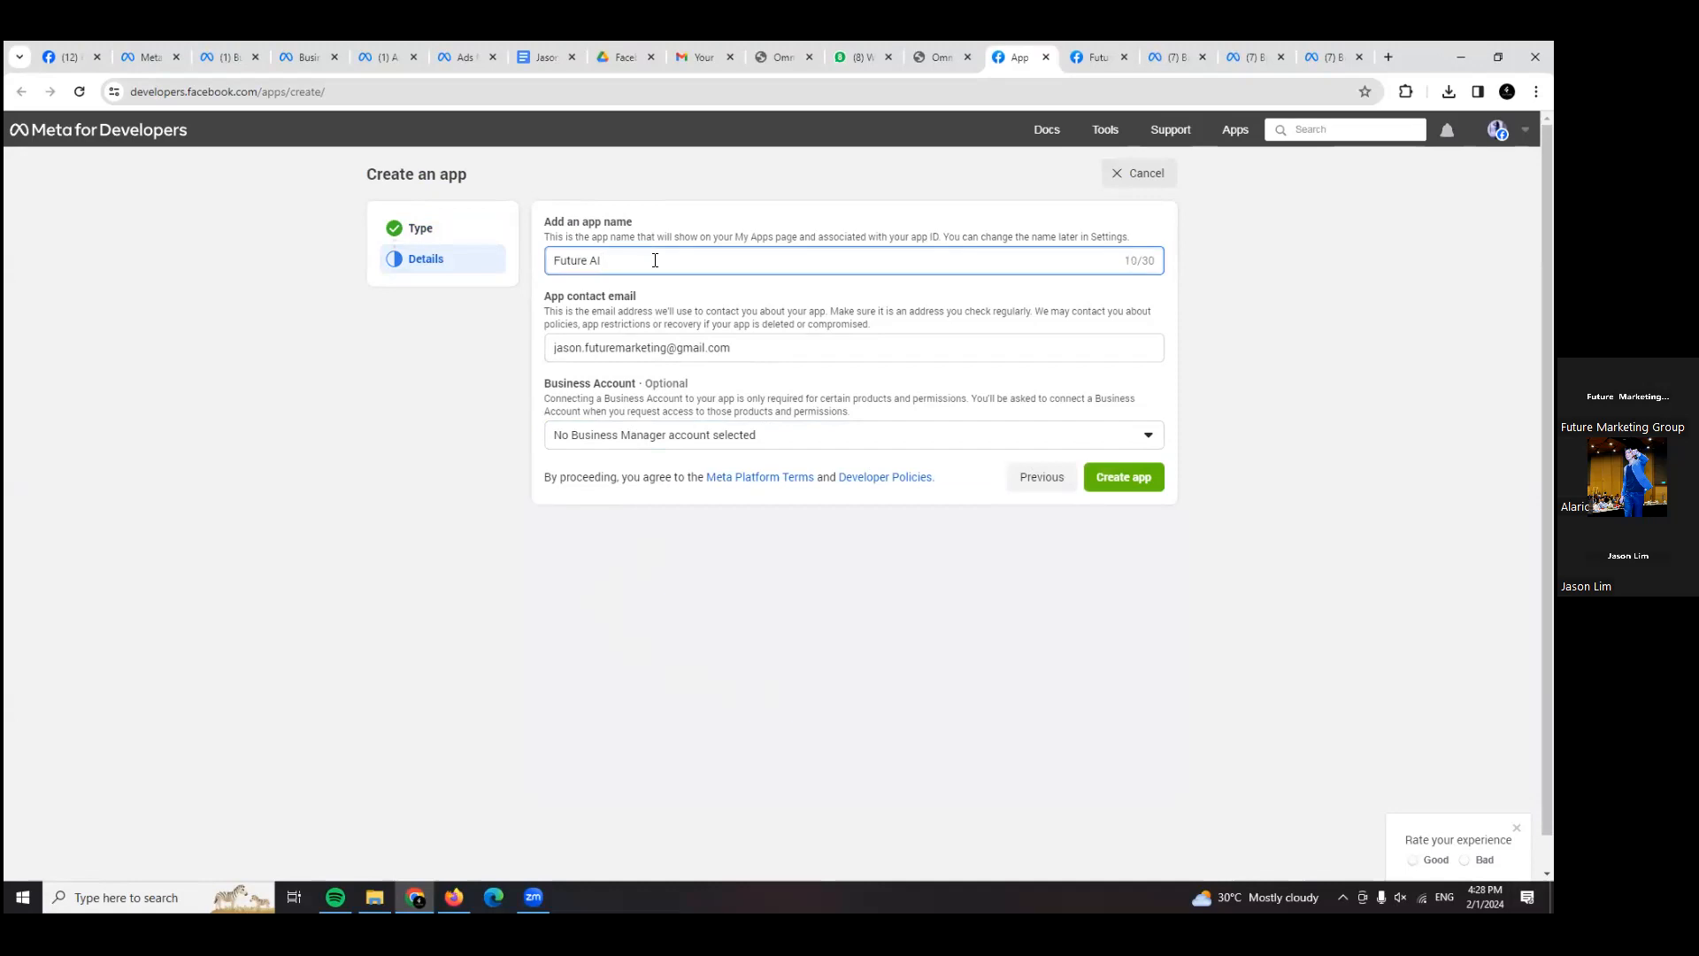
{"action": "type", "text": "(X"}
{"action": "left_click", "coordinate": [1226, 402]}
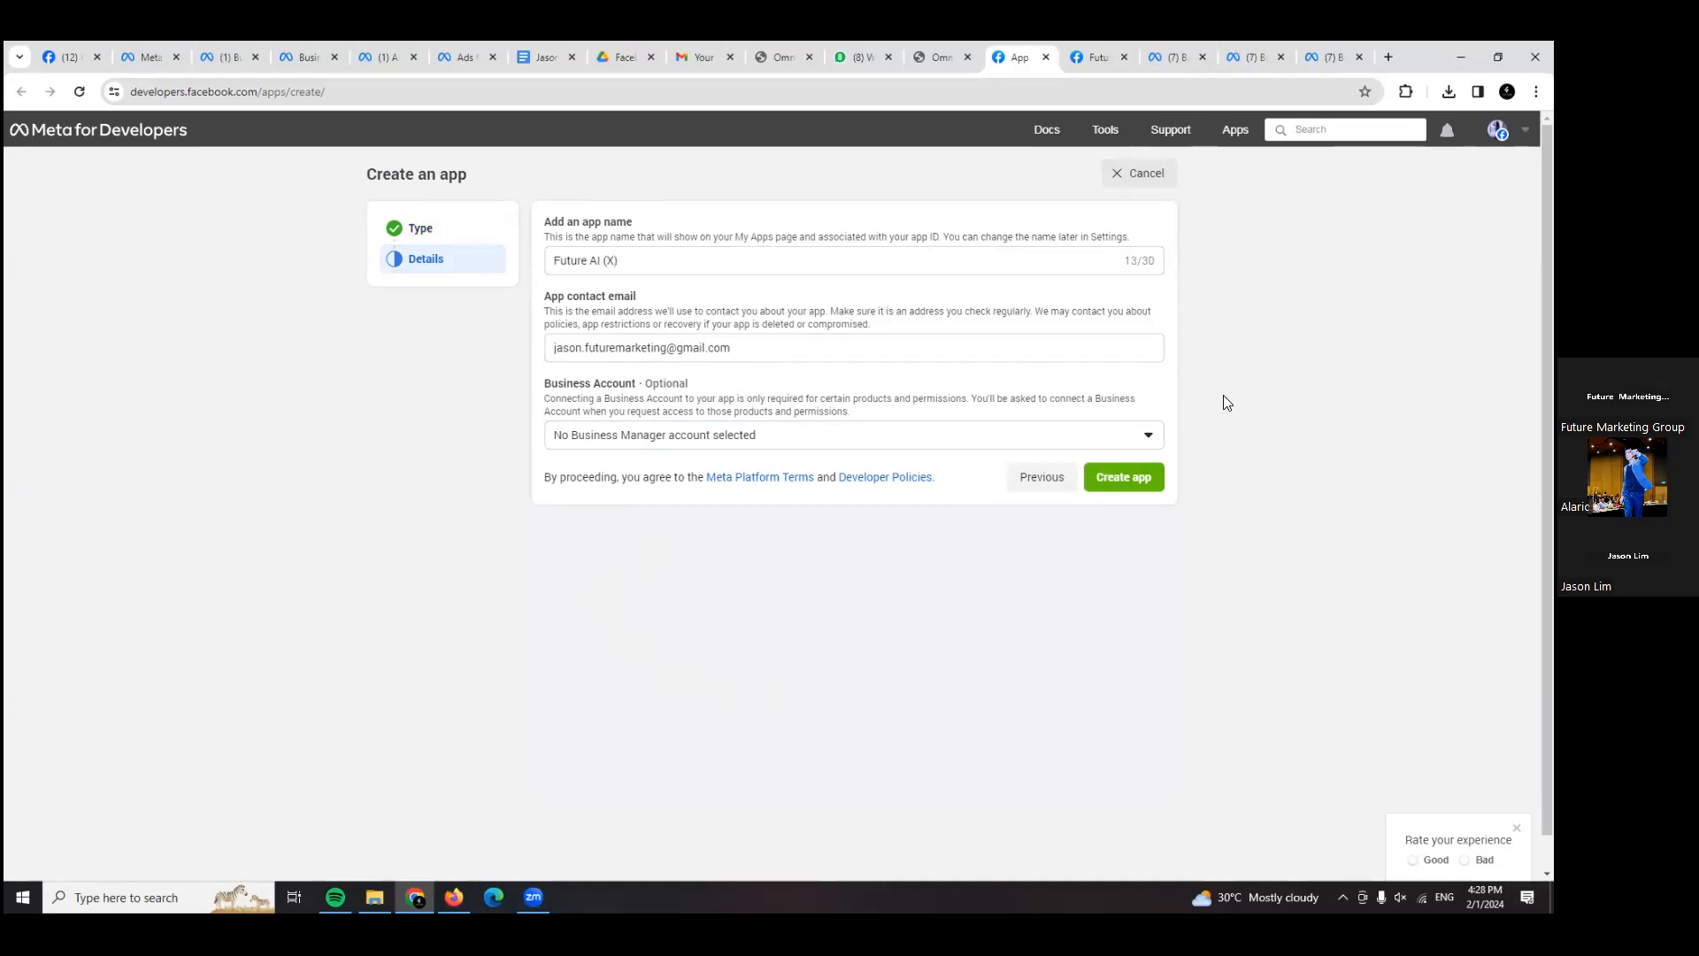
{"action": "left_click", "coordinate": [588, 443]}
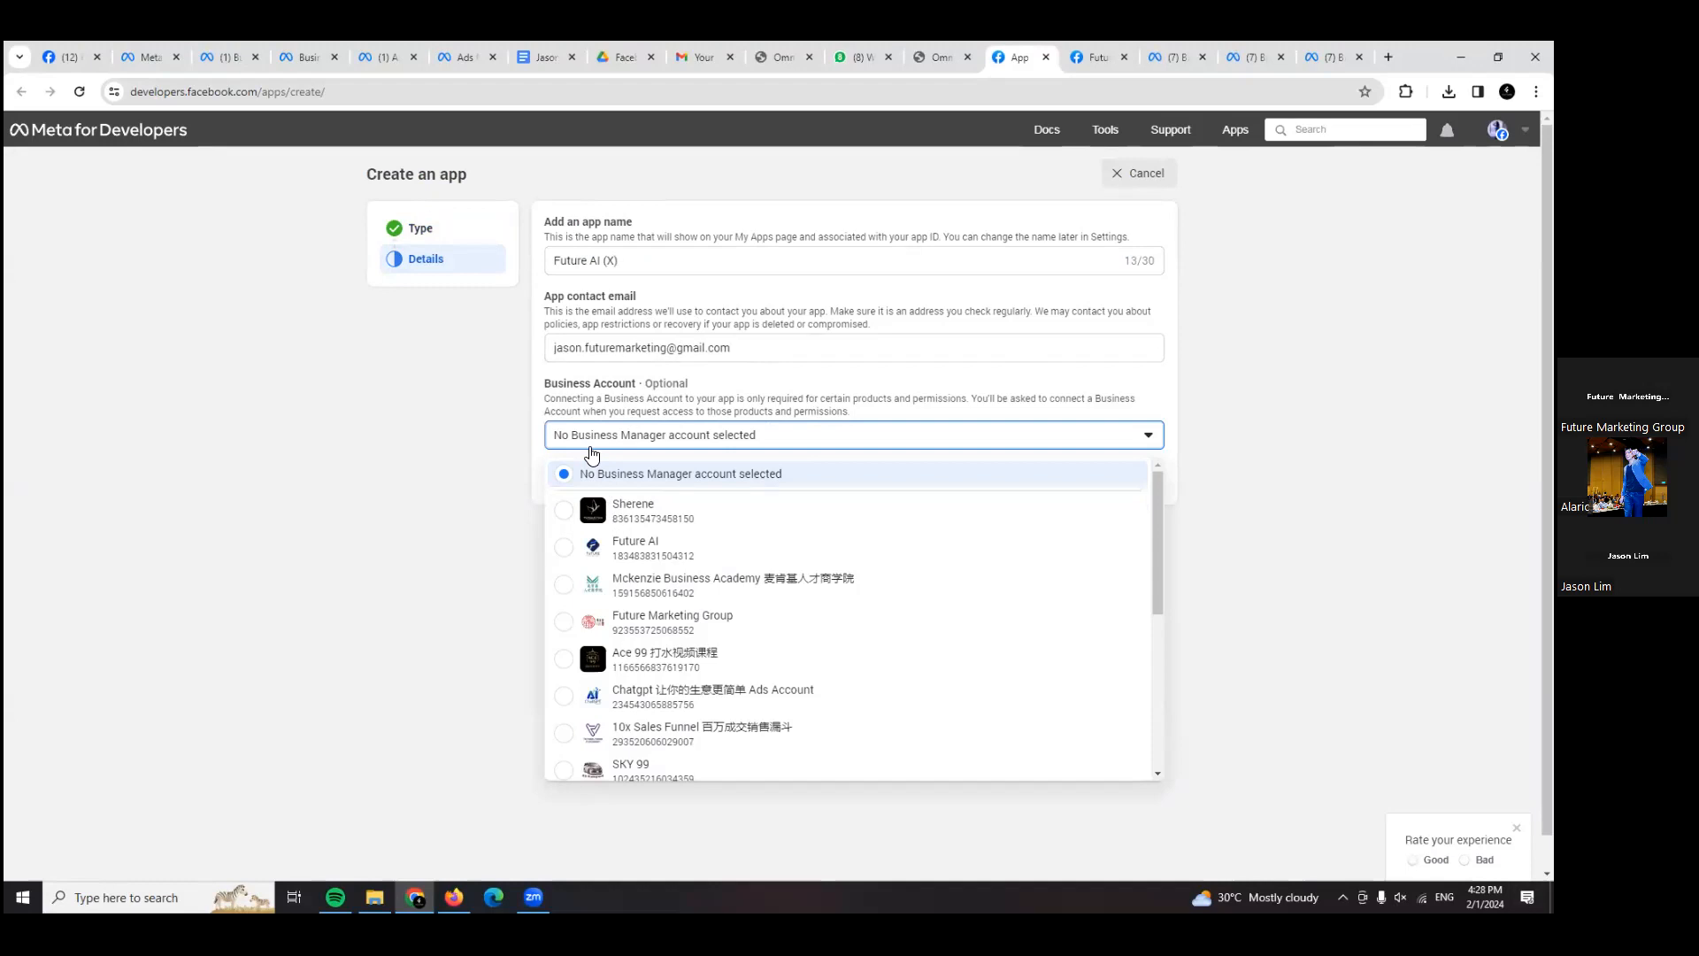
{"action": "left_click", "coordinate": [772, 635]}
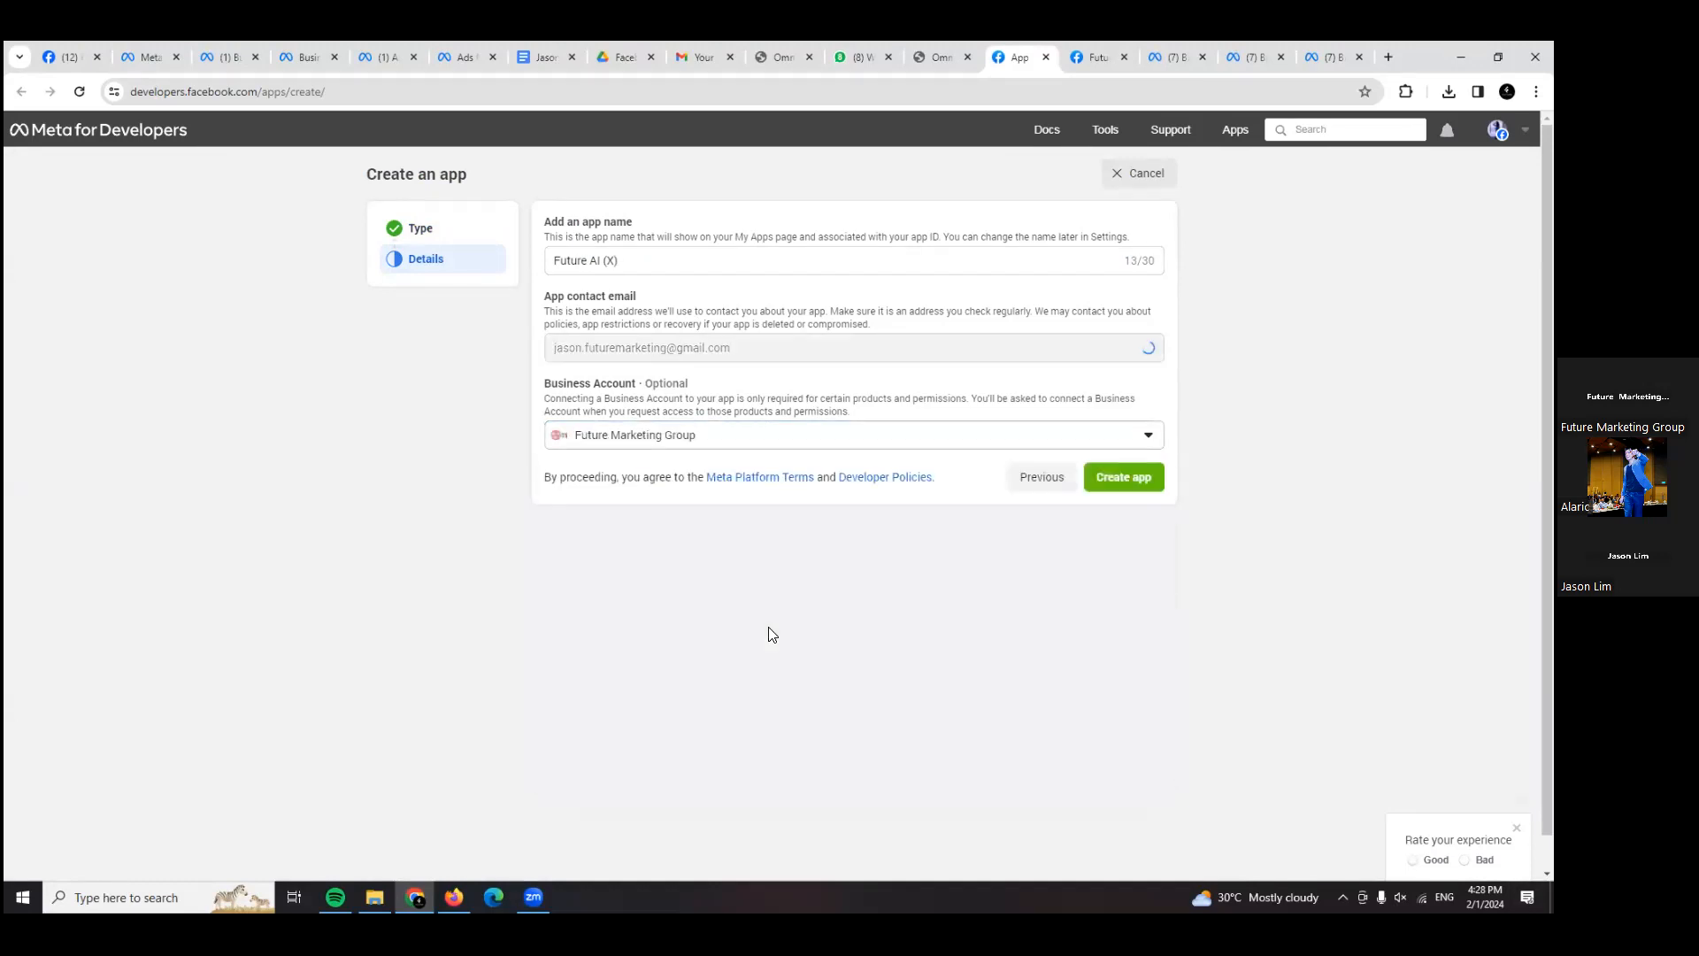
- Create the Future AI (X) app, then go back to the OmniConvo integration guide
{"action": "left_click", "coordinate": [1119, 481]}
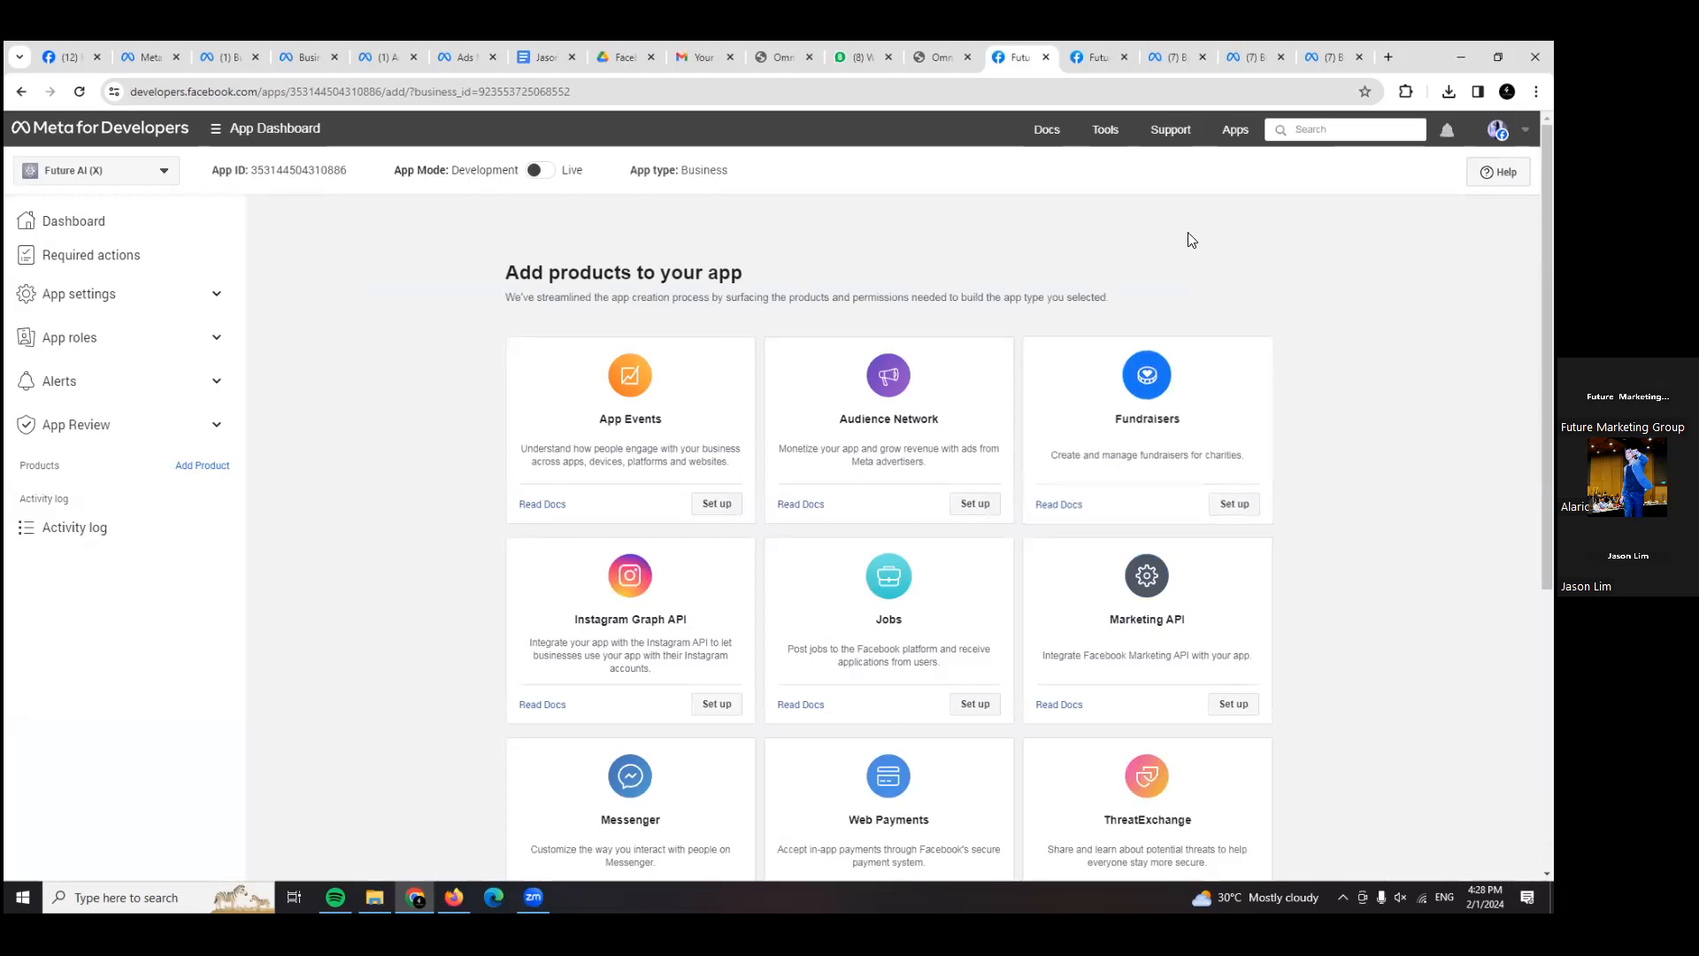
{"action": "left_click", "coordinate": [938, 54]}
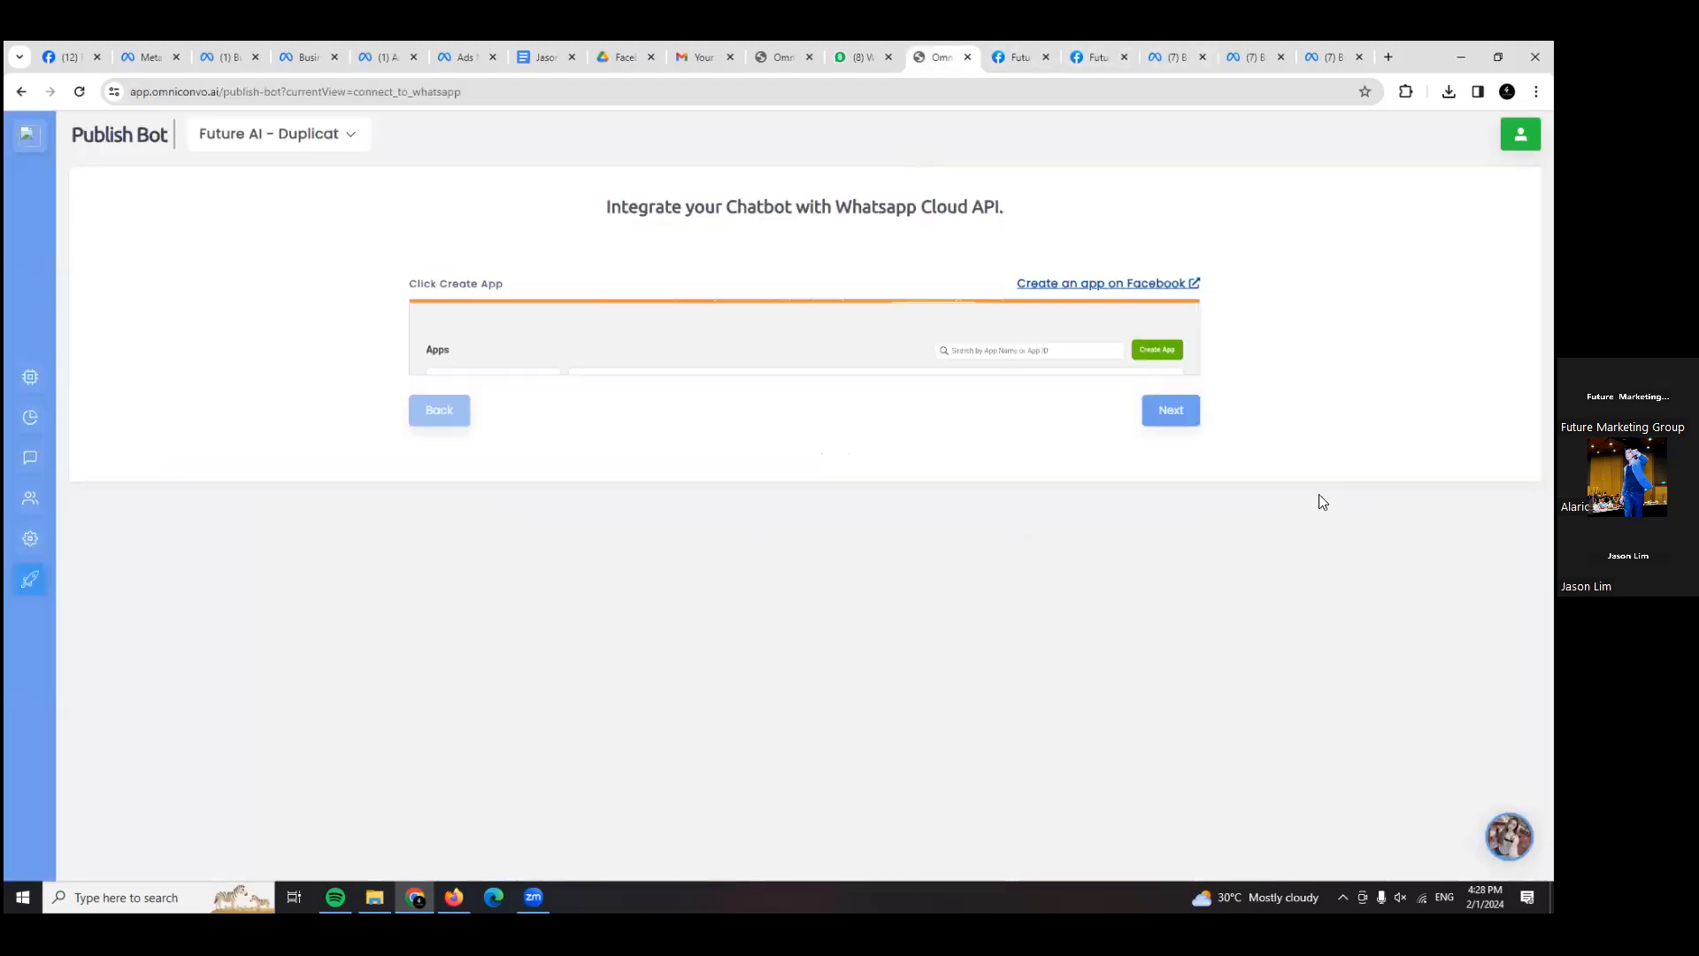
- Page through the guide's Business type, app name and dashboard steps to WhatsApp setup, then revisit Meta
{"action": "left_click", "coordinate": [1181, 417]}
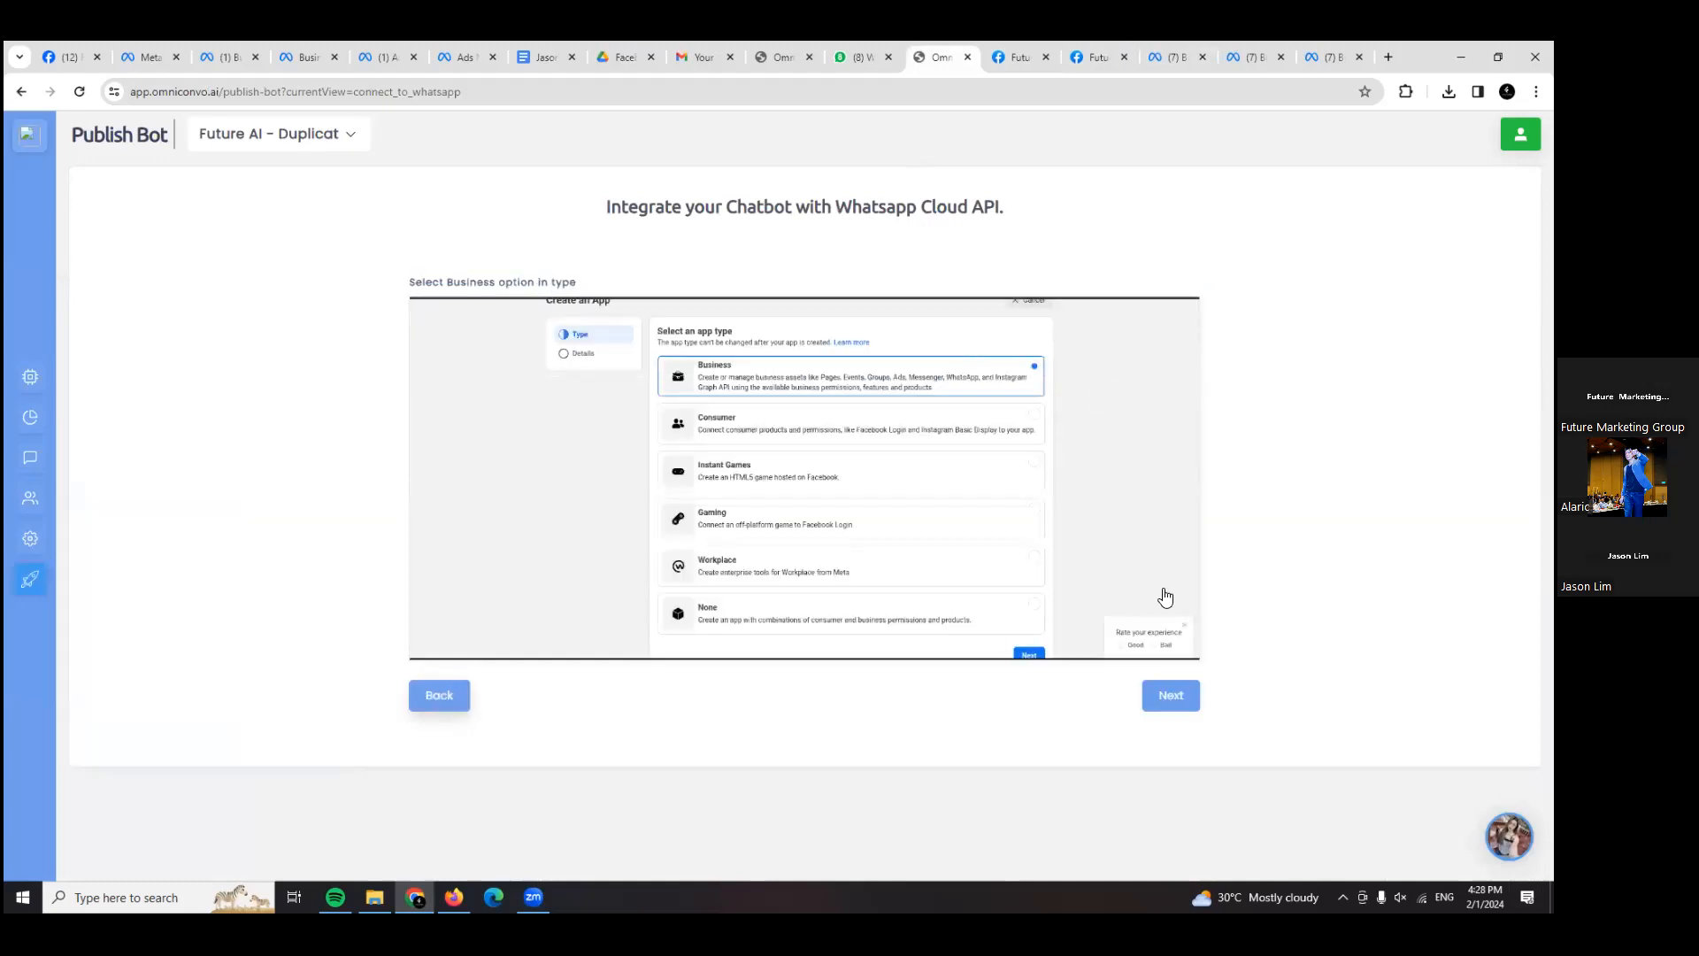
{"action": "left_click", "coordinate": [1184, 703]}
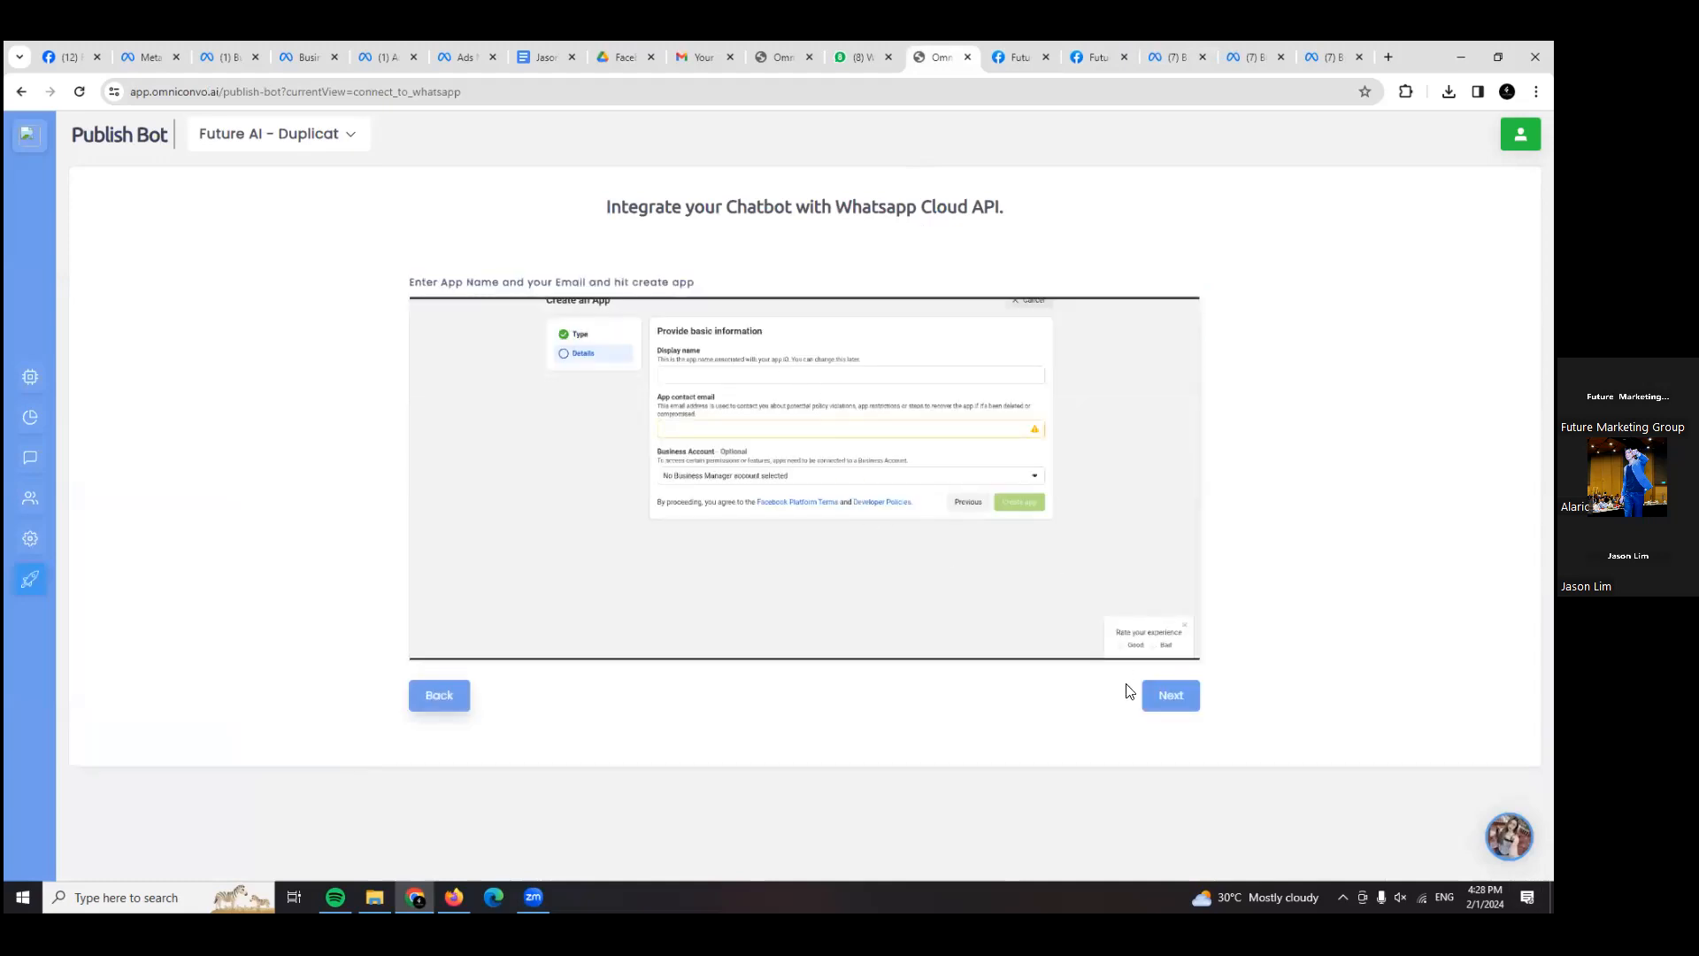
{"action": "left_click", "coordinate": [1170, 700]}
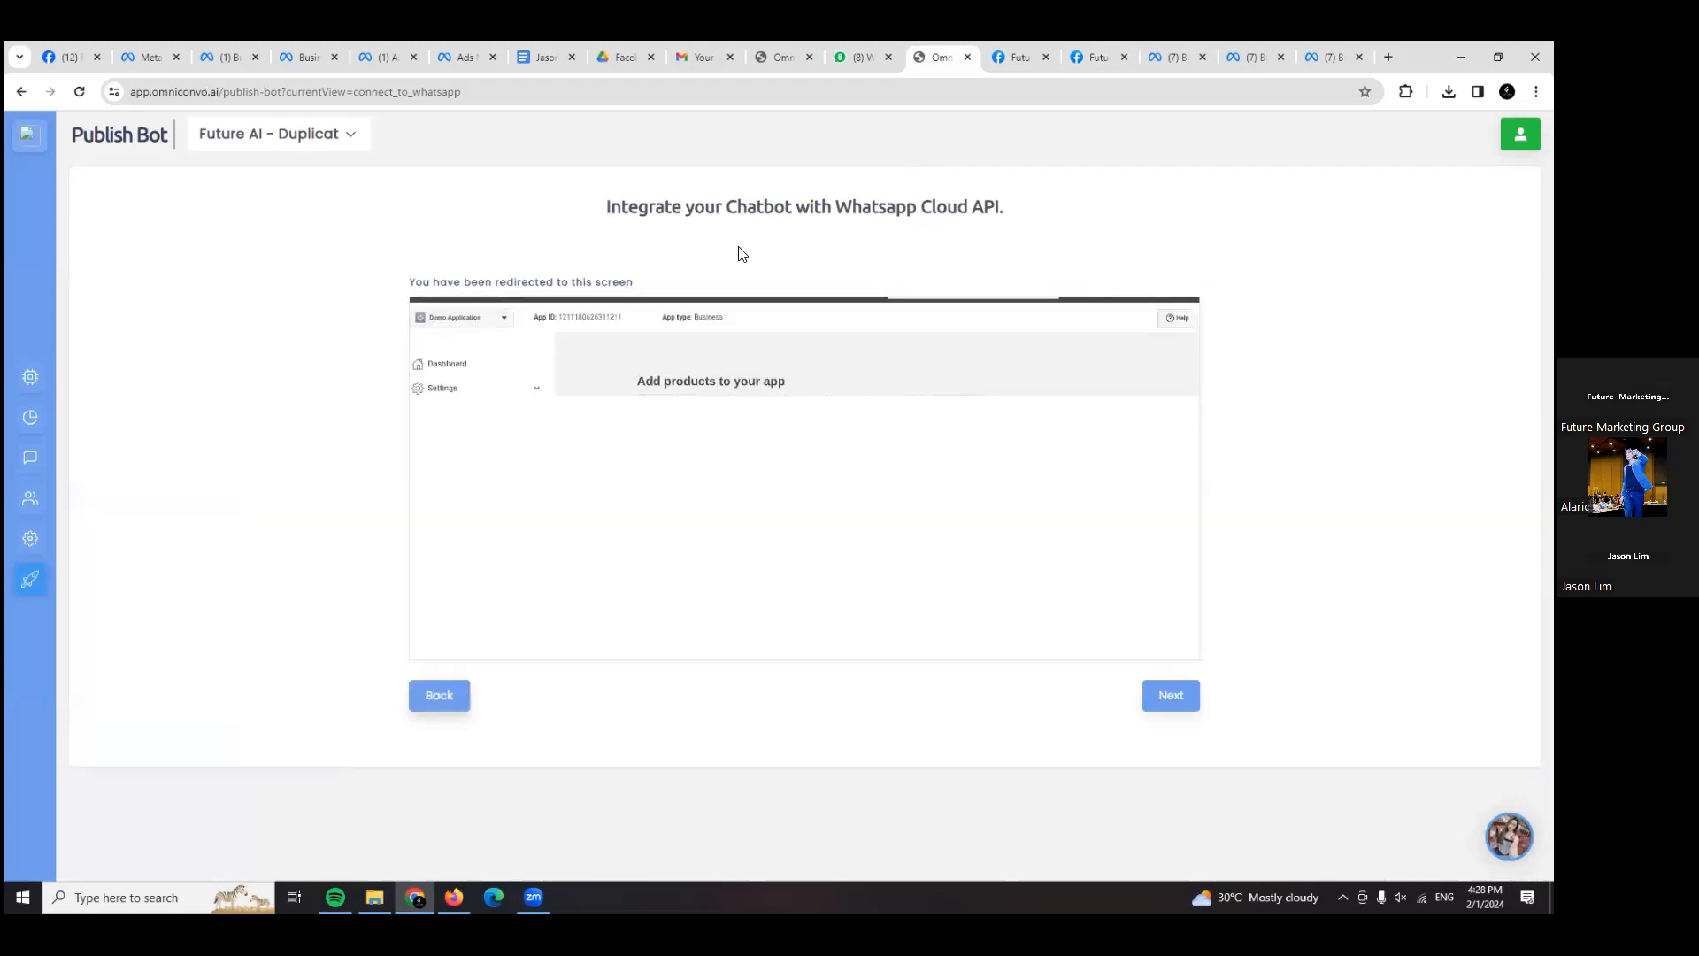
{"action": "left_click", "coordinate": [1165, 694]}
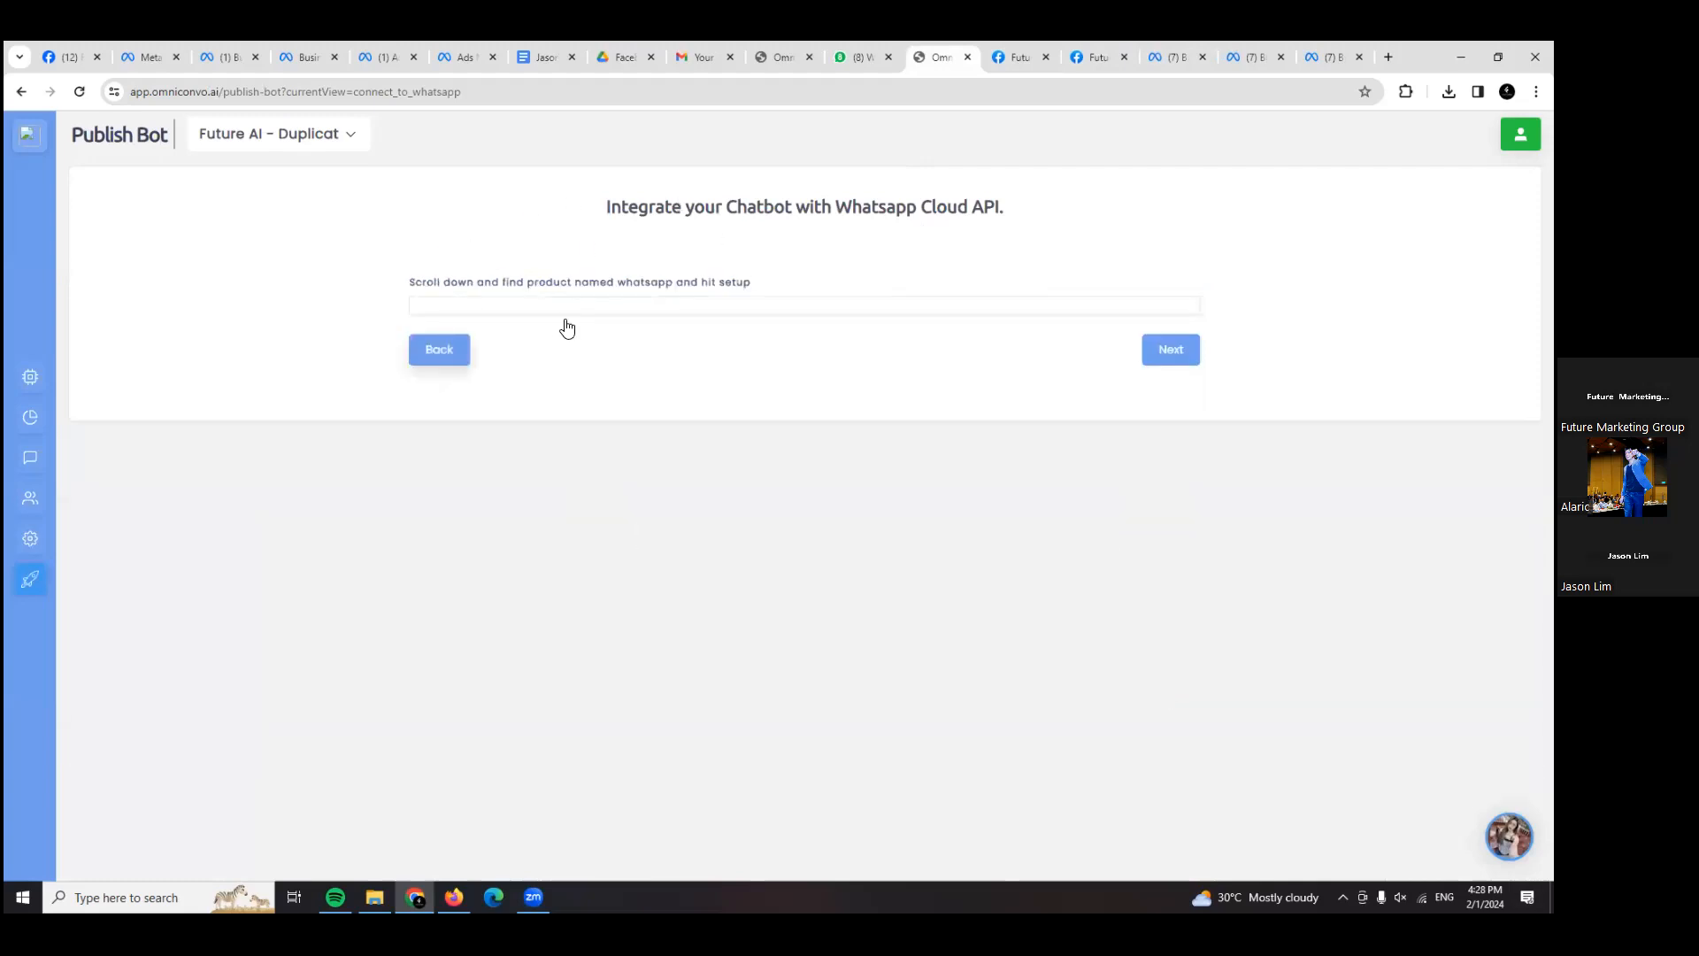
{"action": "left_click", "coordinate": [997, 48]}
- Add the WhatsApp product to Future AI (X) and view the guide's business account step
{"action": "scroll", "coordinate": [940, 523], "scroll_direction": "down", "scroll_amount": 4}
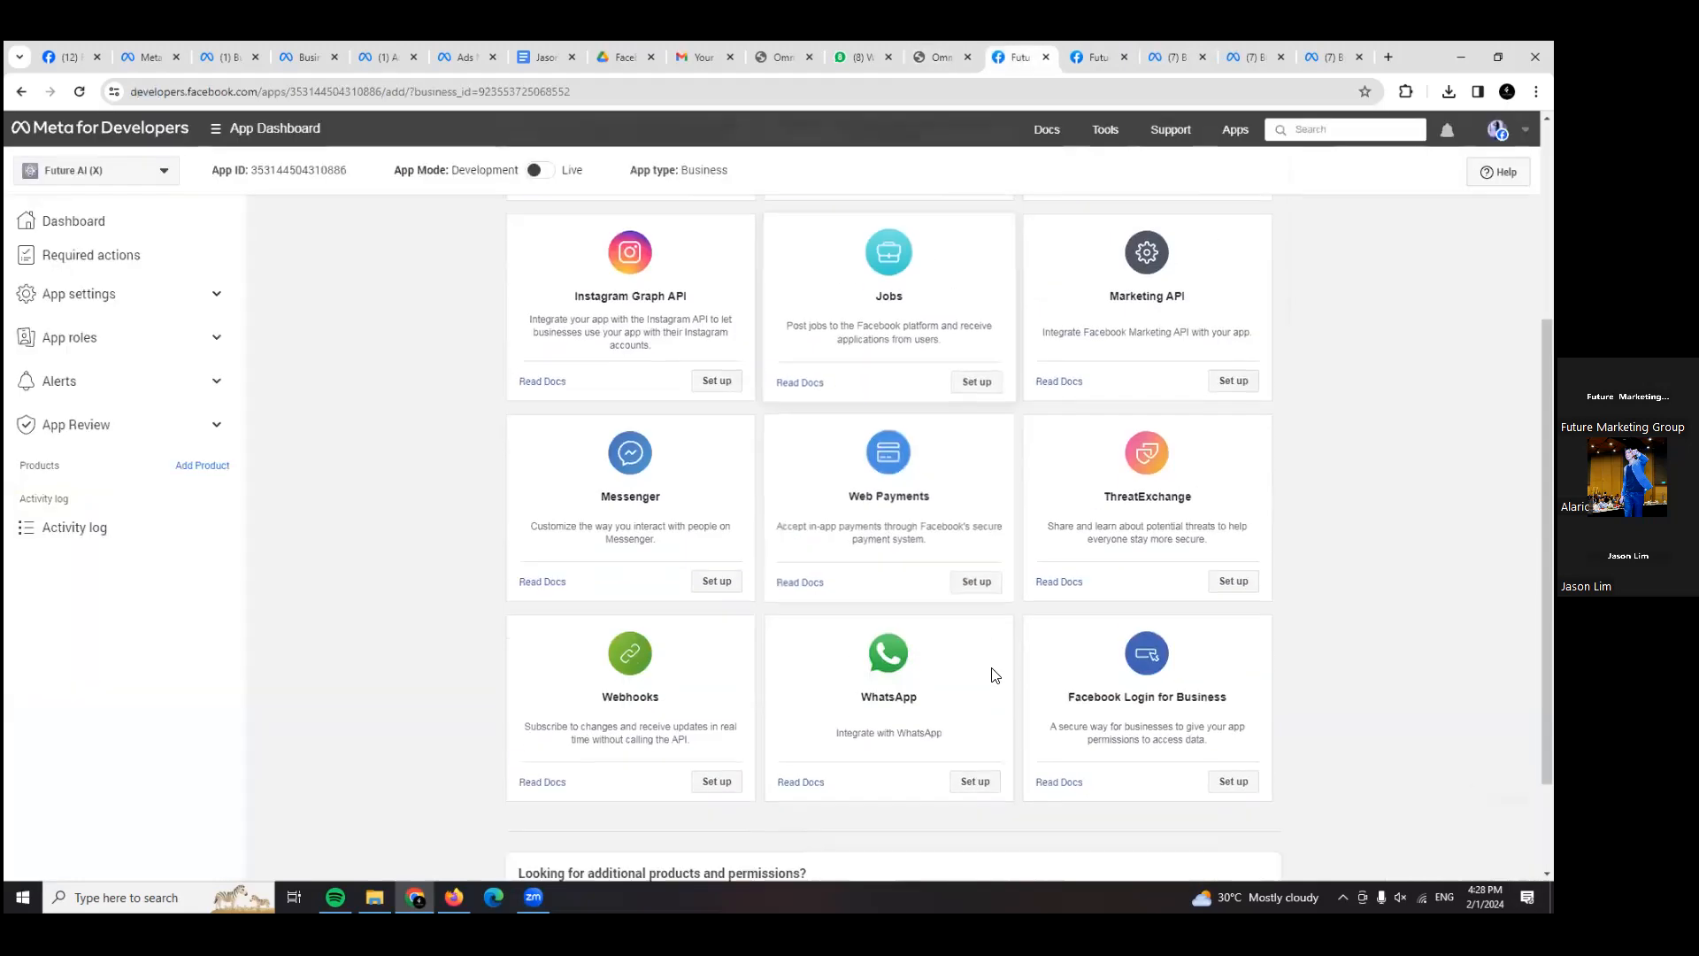
{"action": "left_click", "coordinate": [978, 783]}
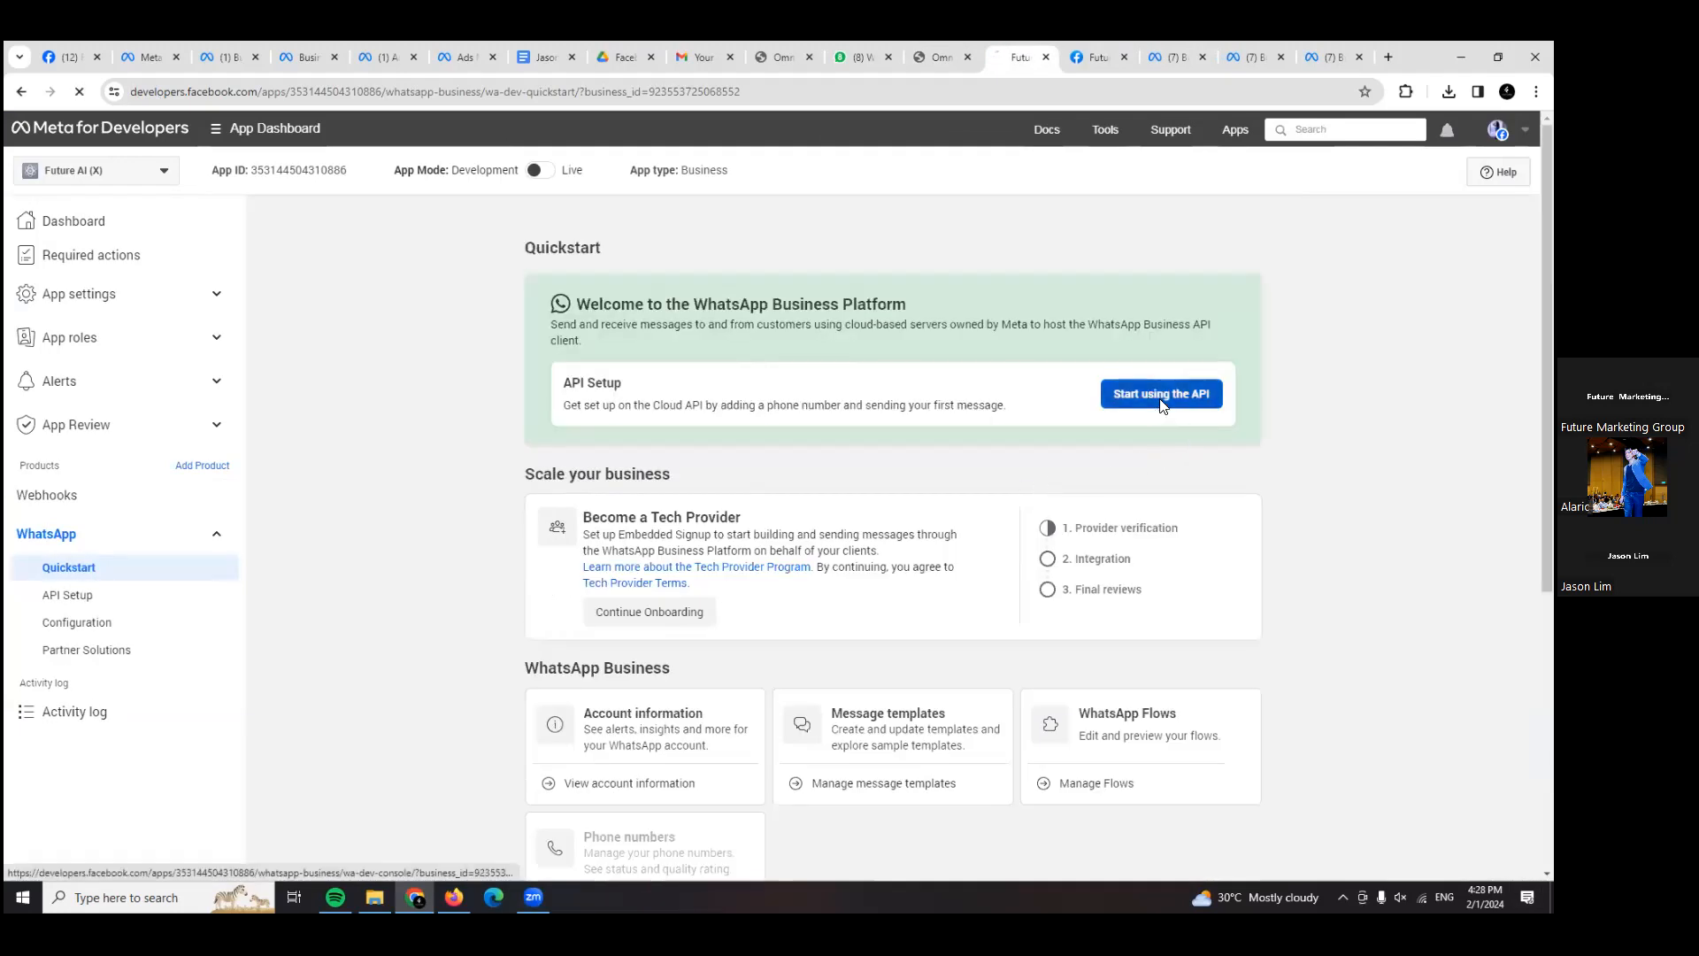
{"action": "left_click", "coordinate": [912, 49]}
{"action": "left_click", "coordinate": [1196, 631]}
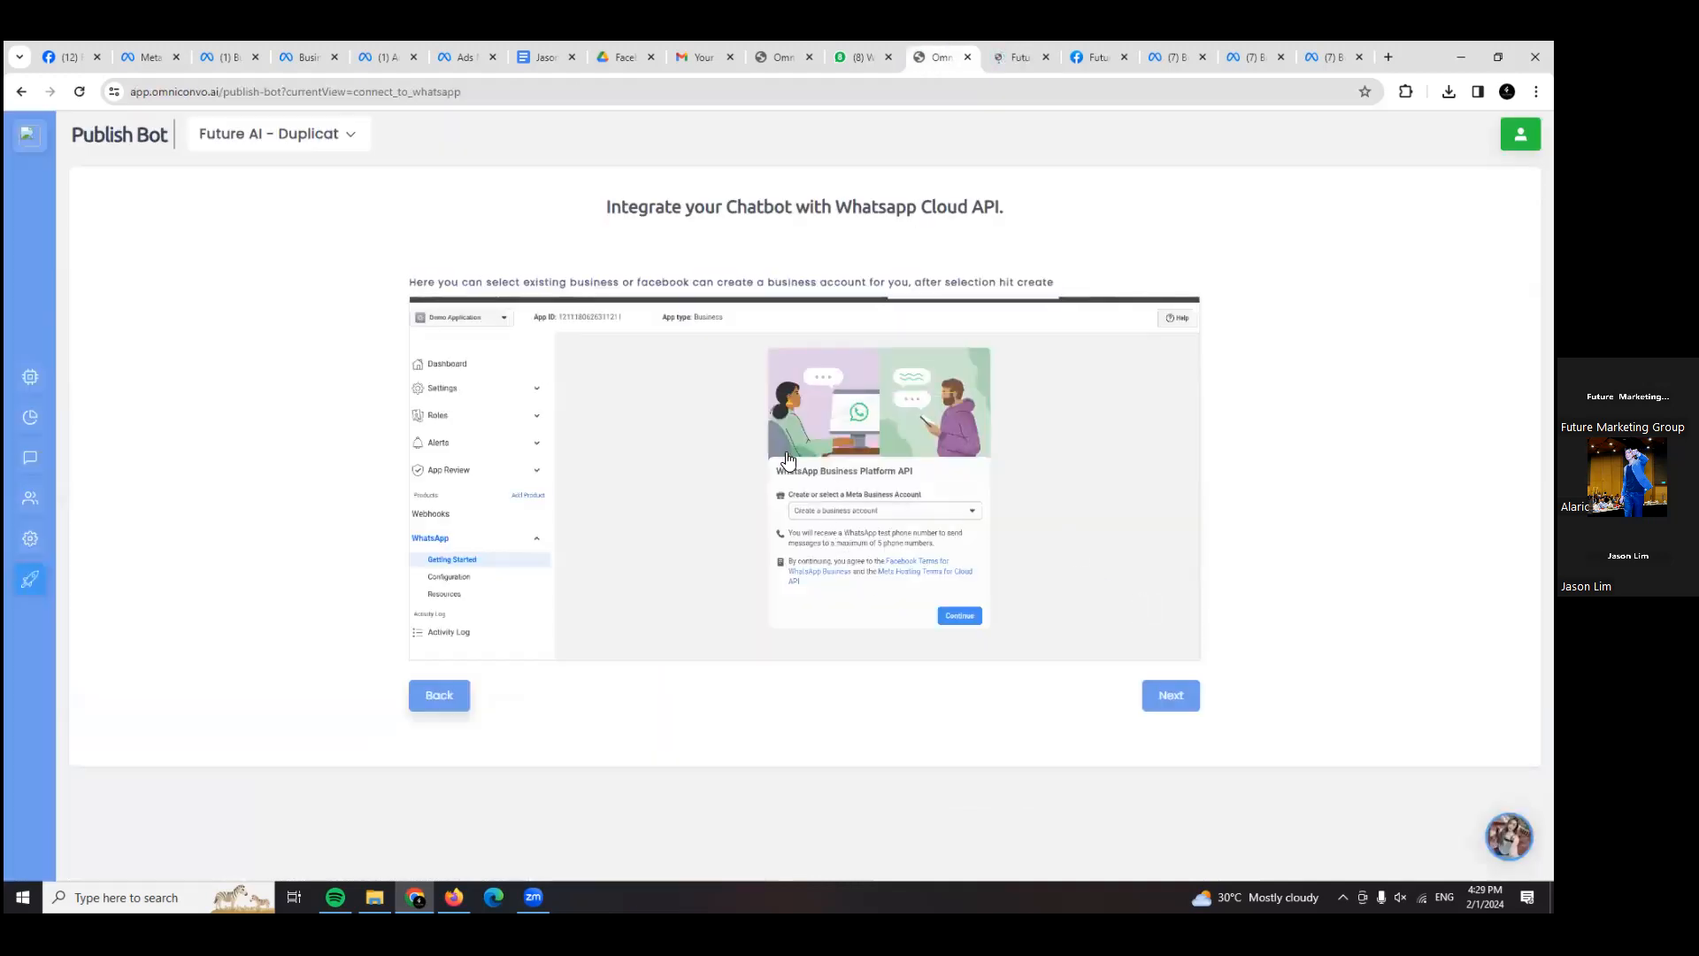
- Open Future AI (X)'s WhatsApp Quickstart page and scroll through it
{"action": "left_click", "coordinate": [1000, 55]}
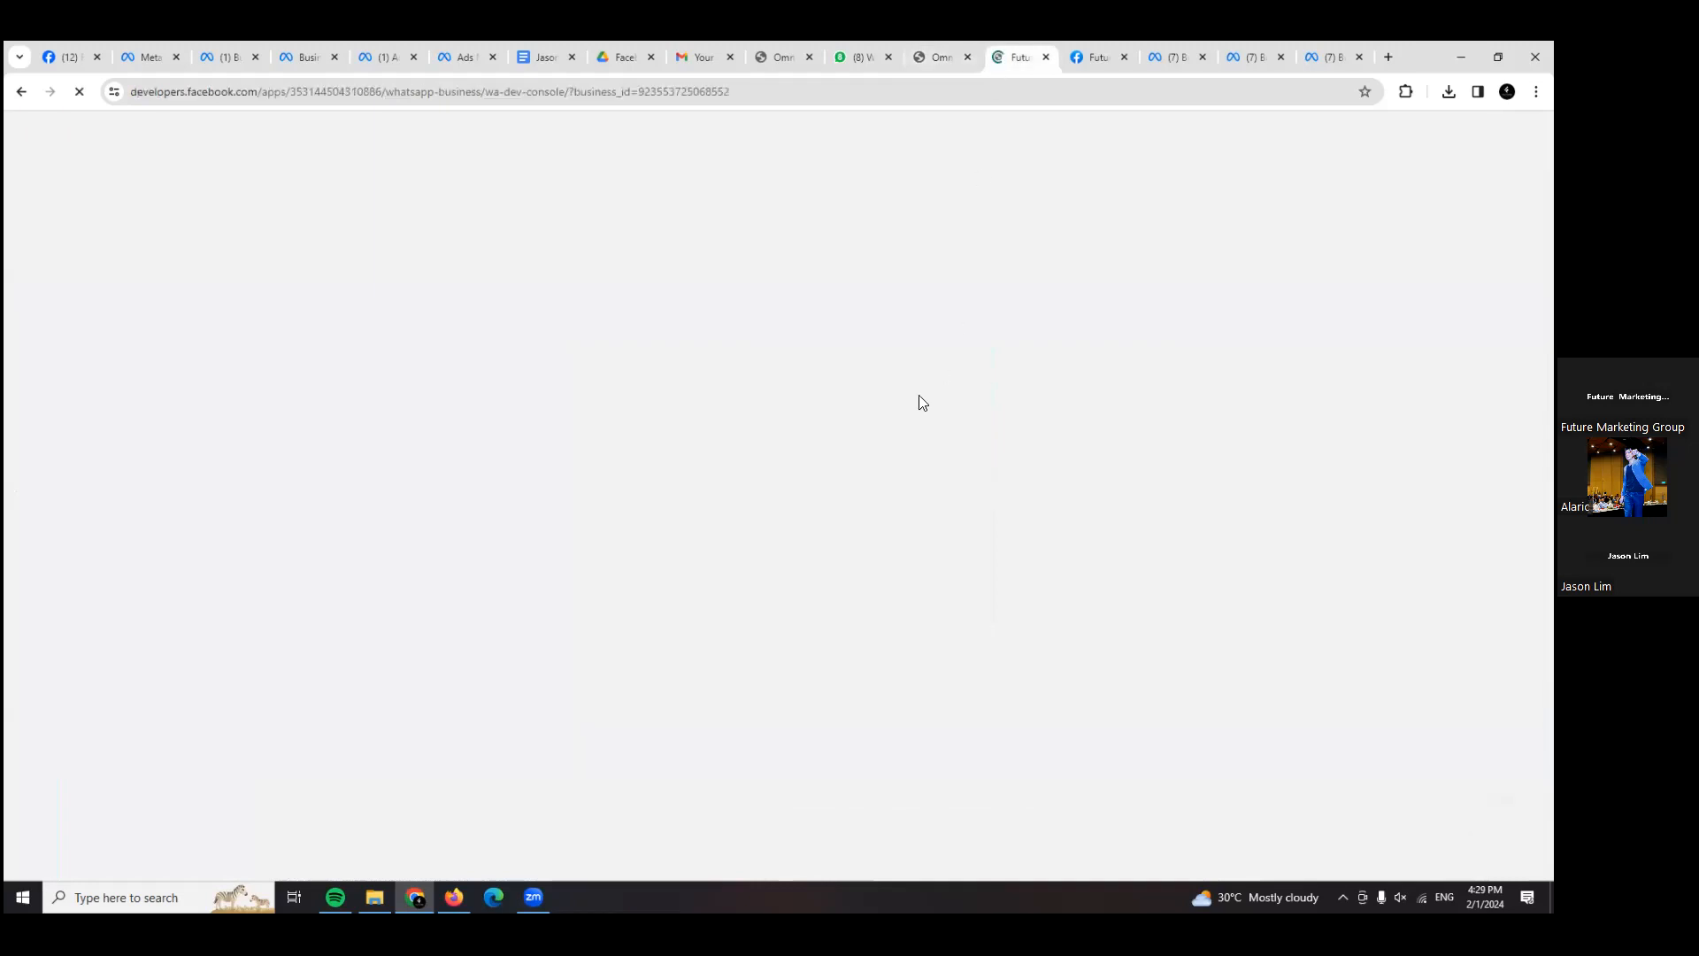
{"action": "left_click", "coordinate": [954, 44]}
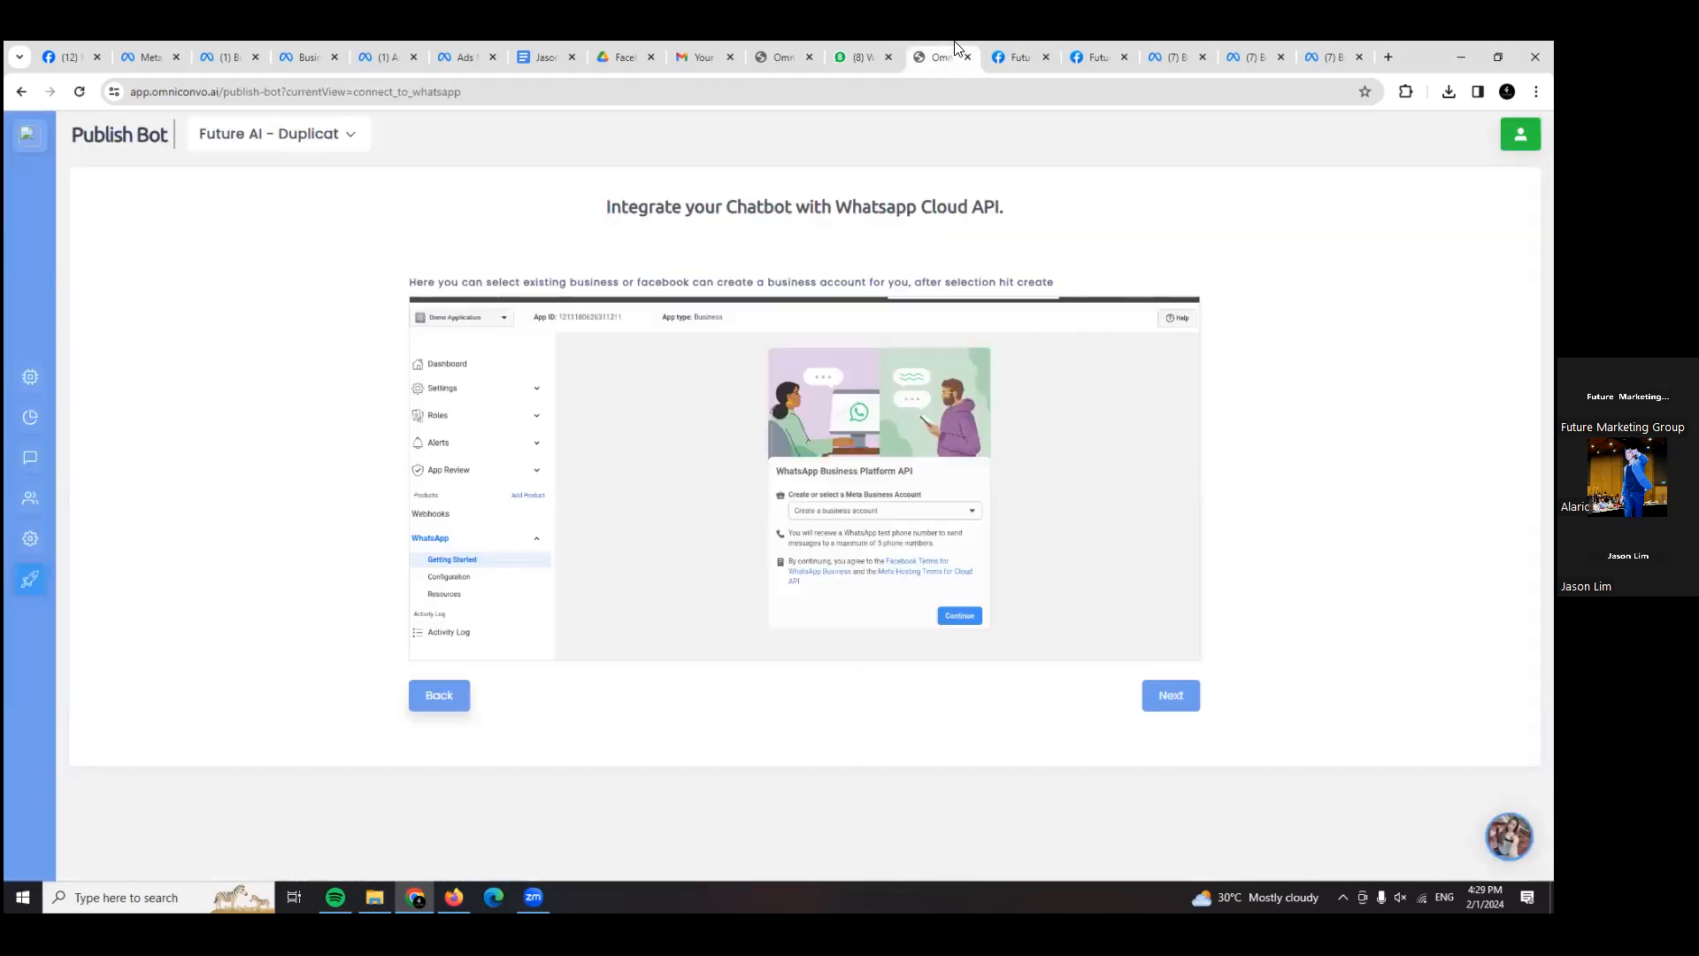
{"action": "left_click", "coordinate": [1018, 56]}
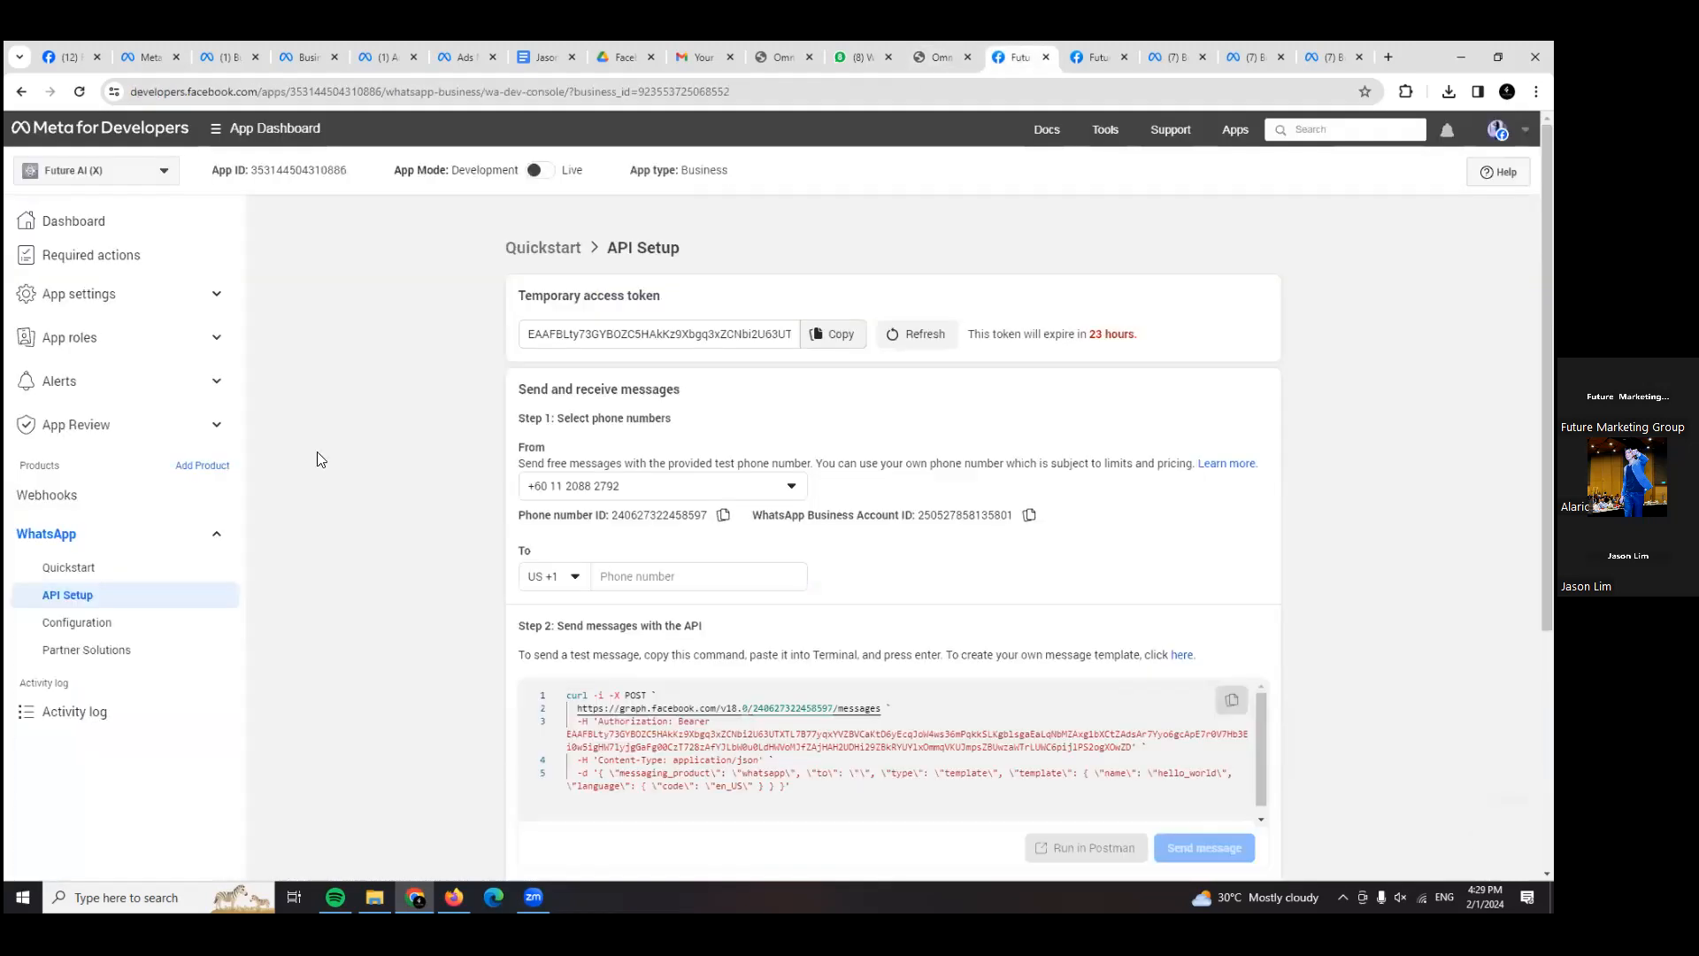
{"action": "left_click", "coordinate": [125, 570]}
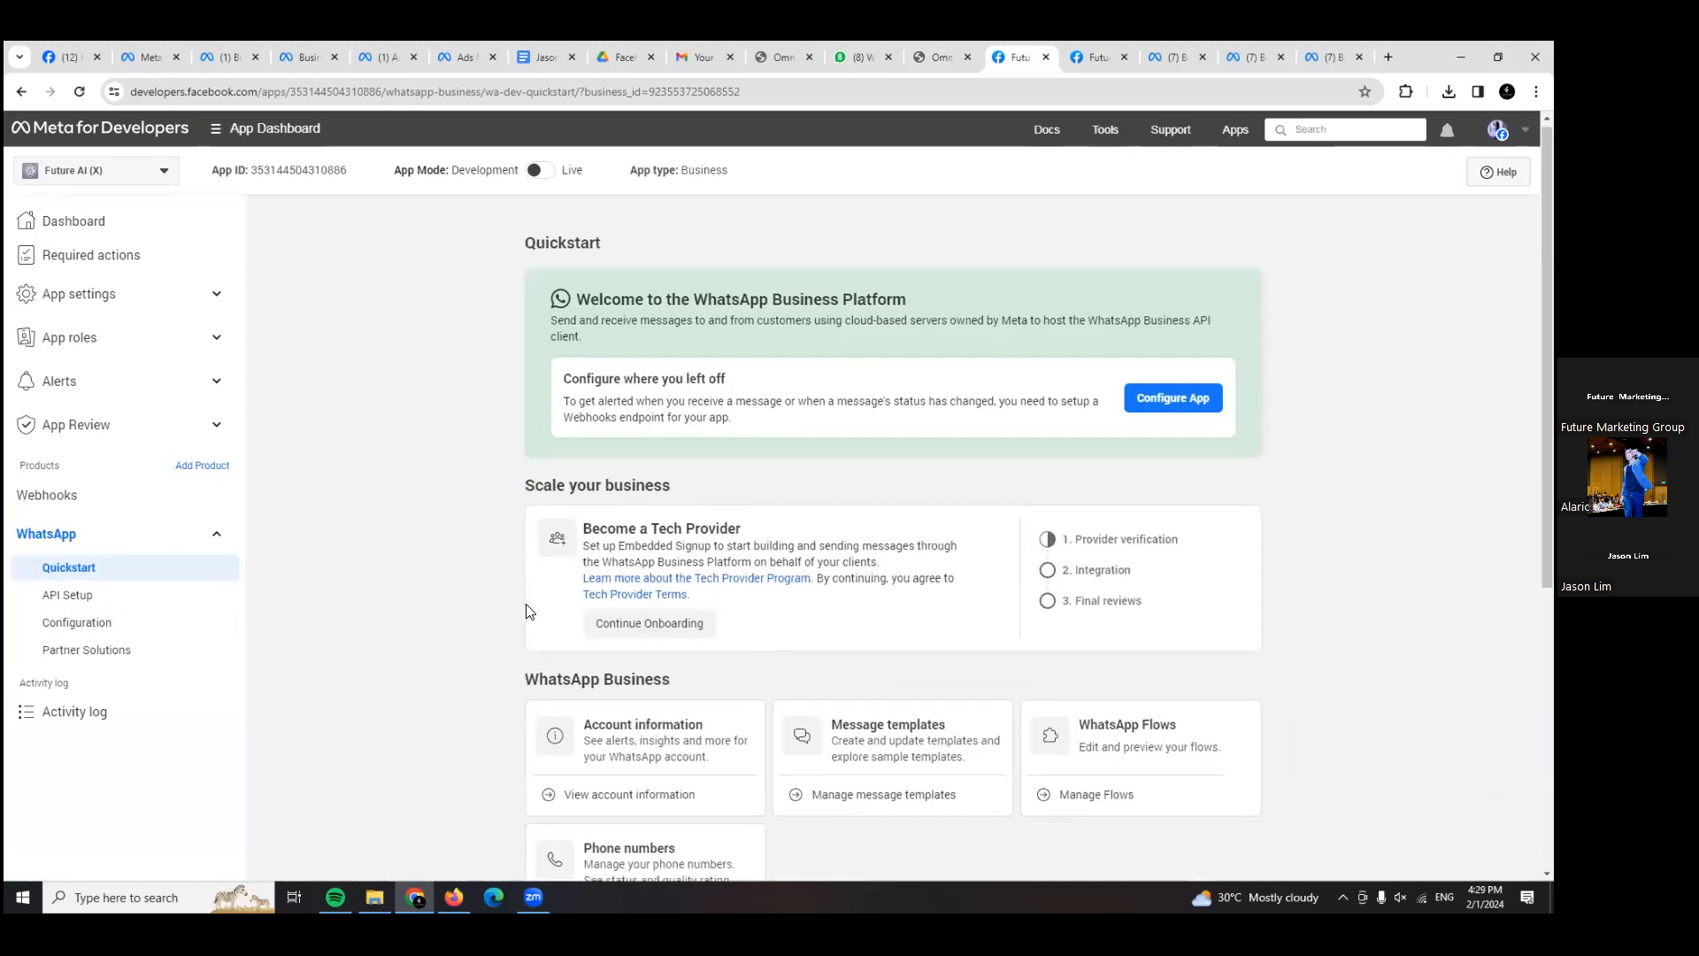
{"action": "scroll", "coordinate": [528, 612], "scroll_direction": "down", "scroll_amount": 3}
- Preview the guide's temporary access token step, step back, and return to Meta's Quickstart
{"action": "left_click", "coordinate": [944, 56]}
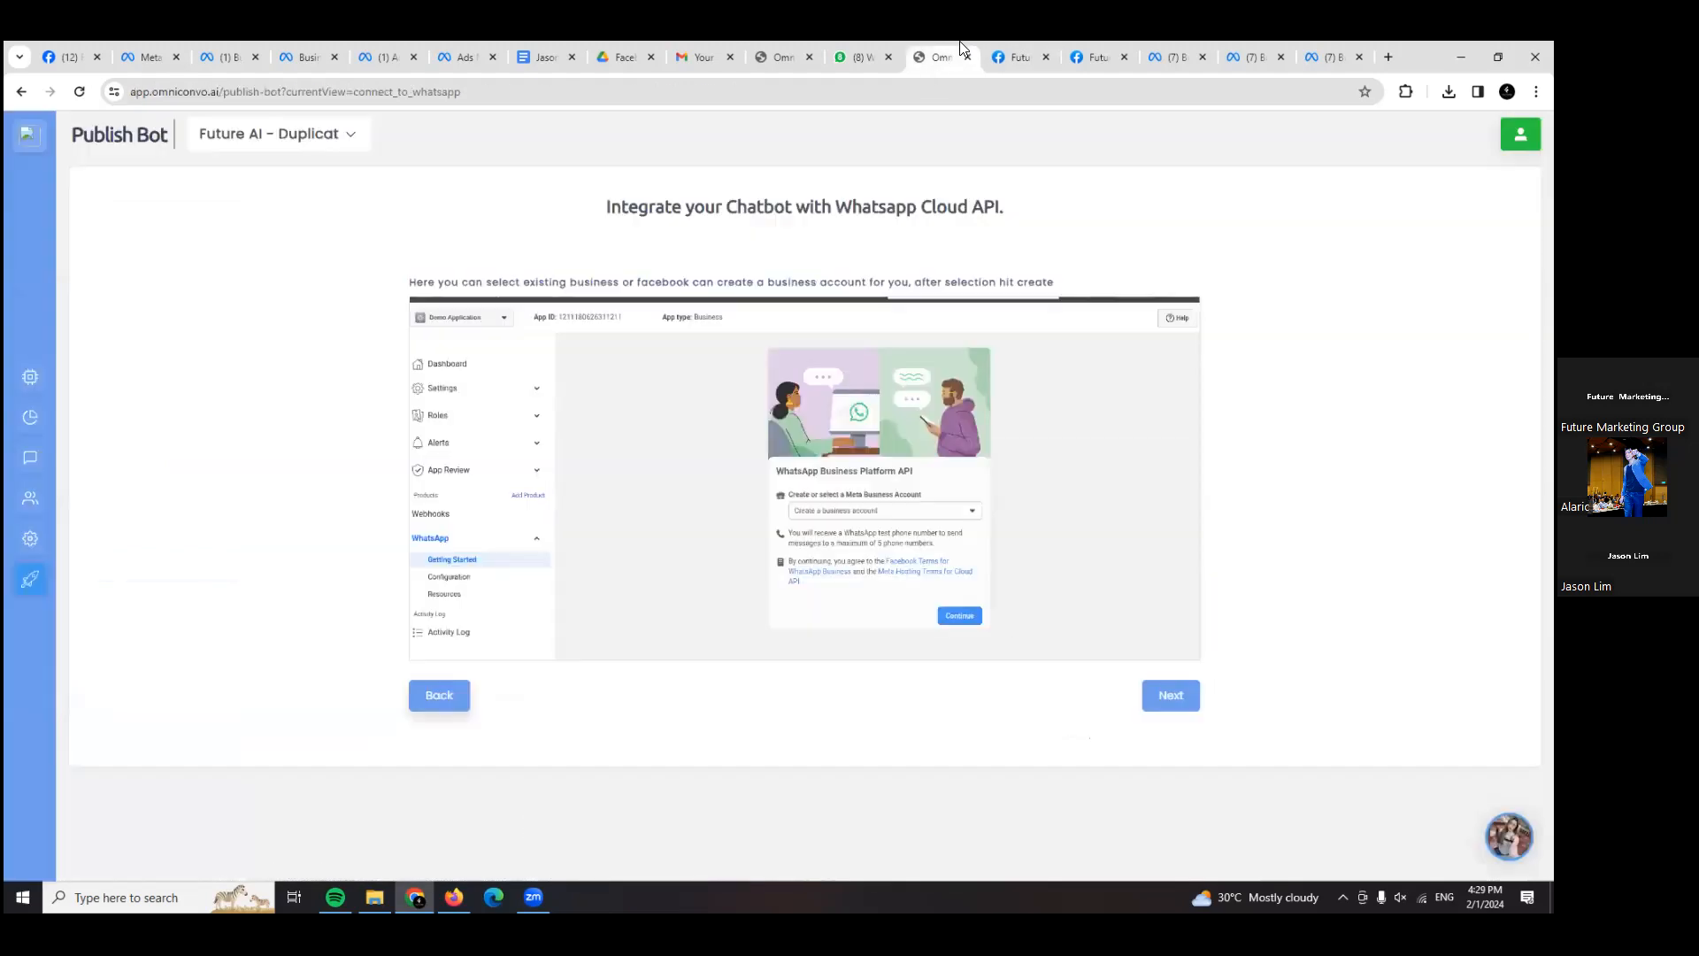
{"action": "left_click", "coordinate": [1170, 695]}
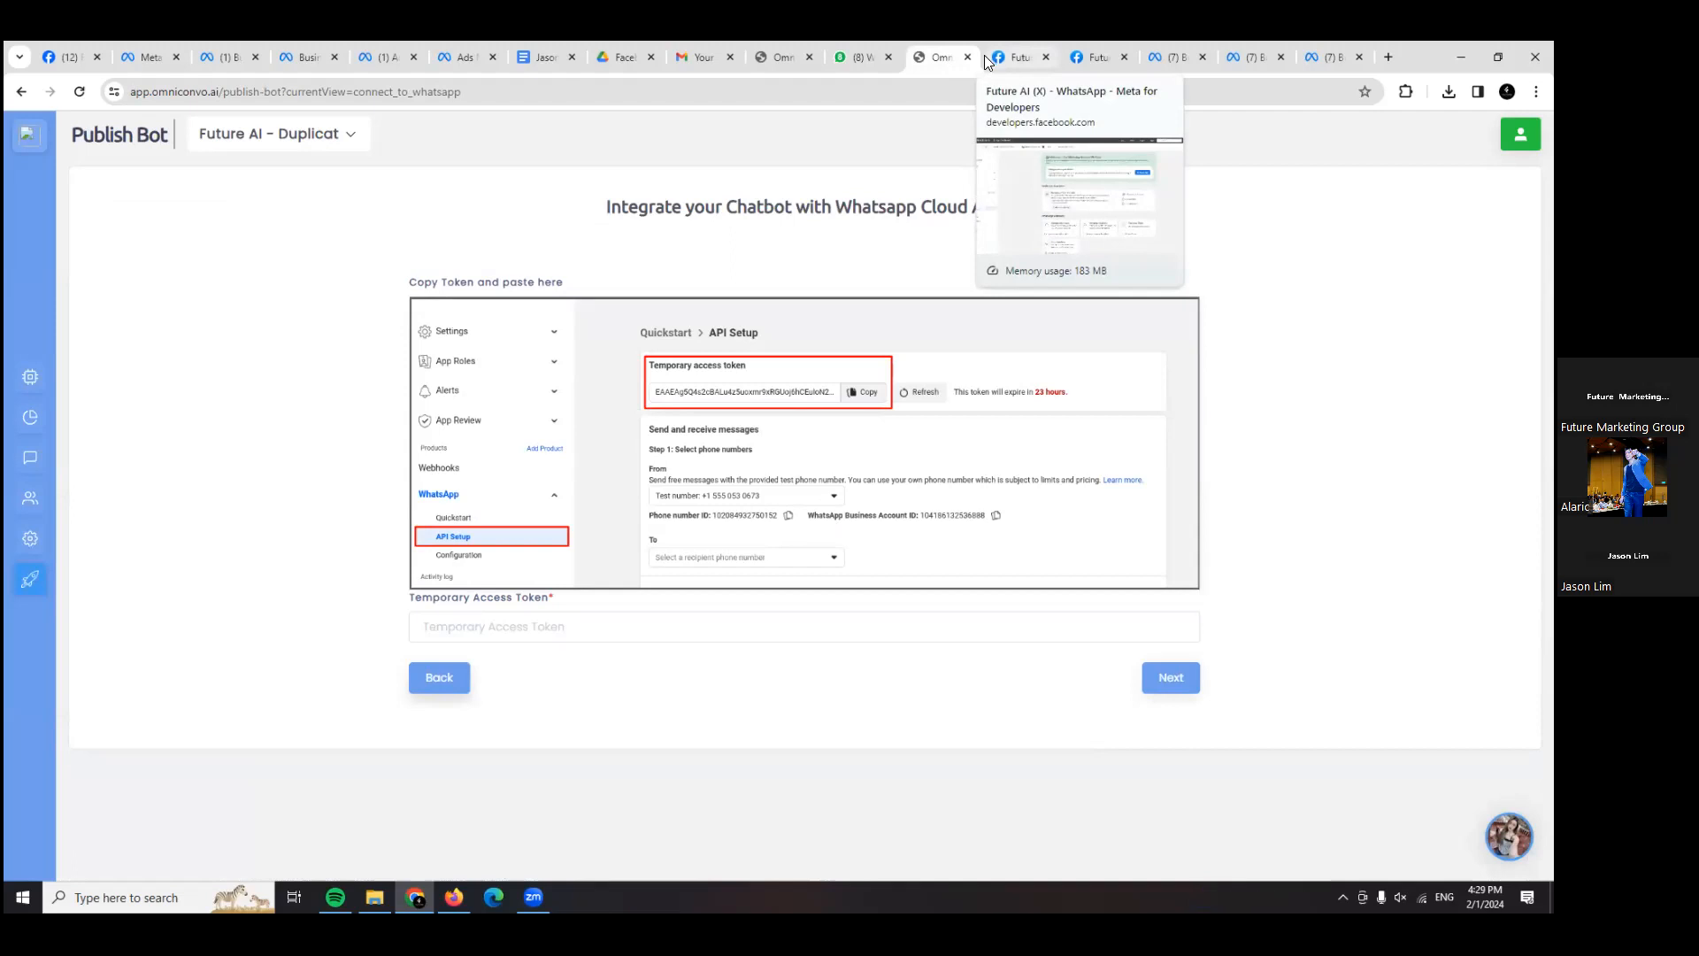
{"action": "left_click", "coordinate": [461, 671]}
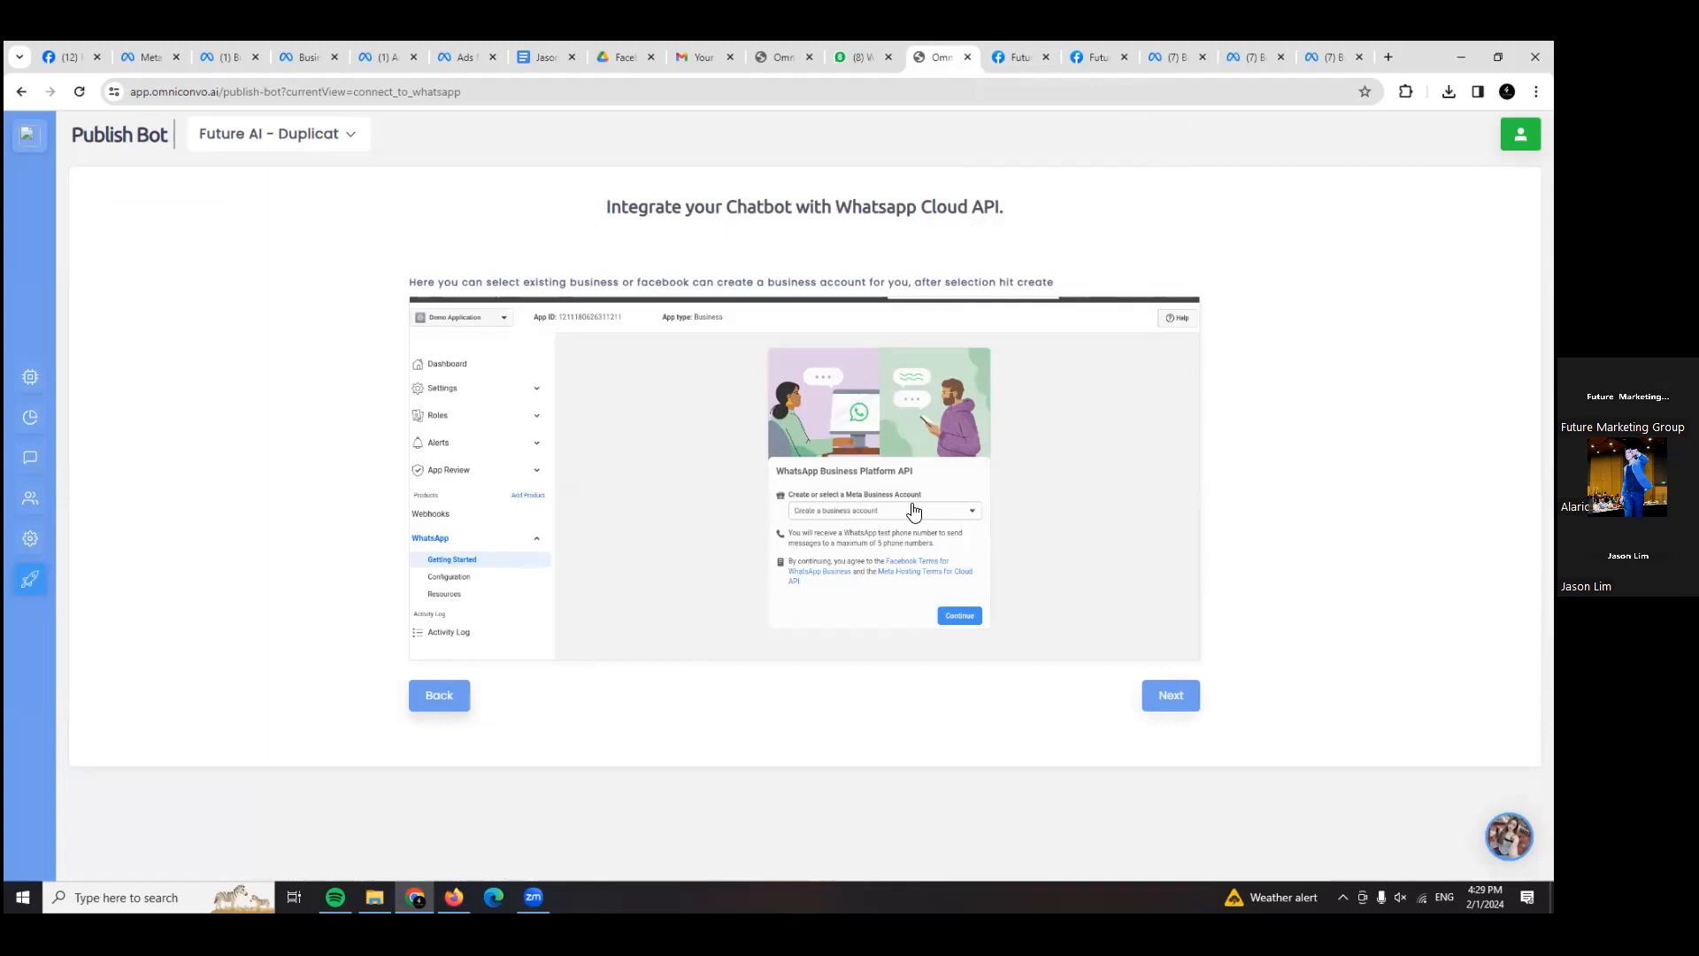
{"action": "left_click", "coordinate": [1010, 59]}
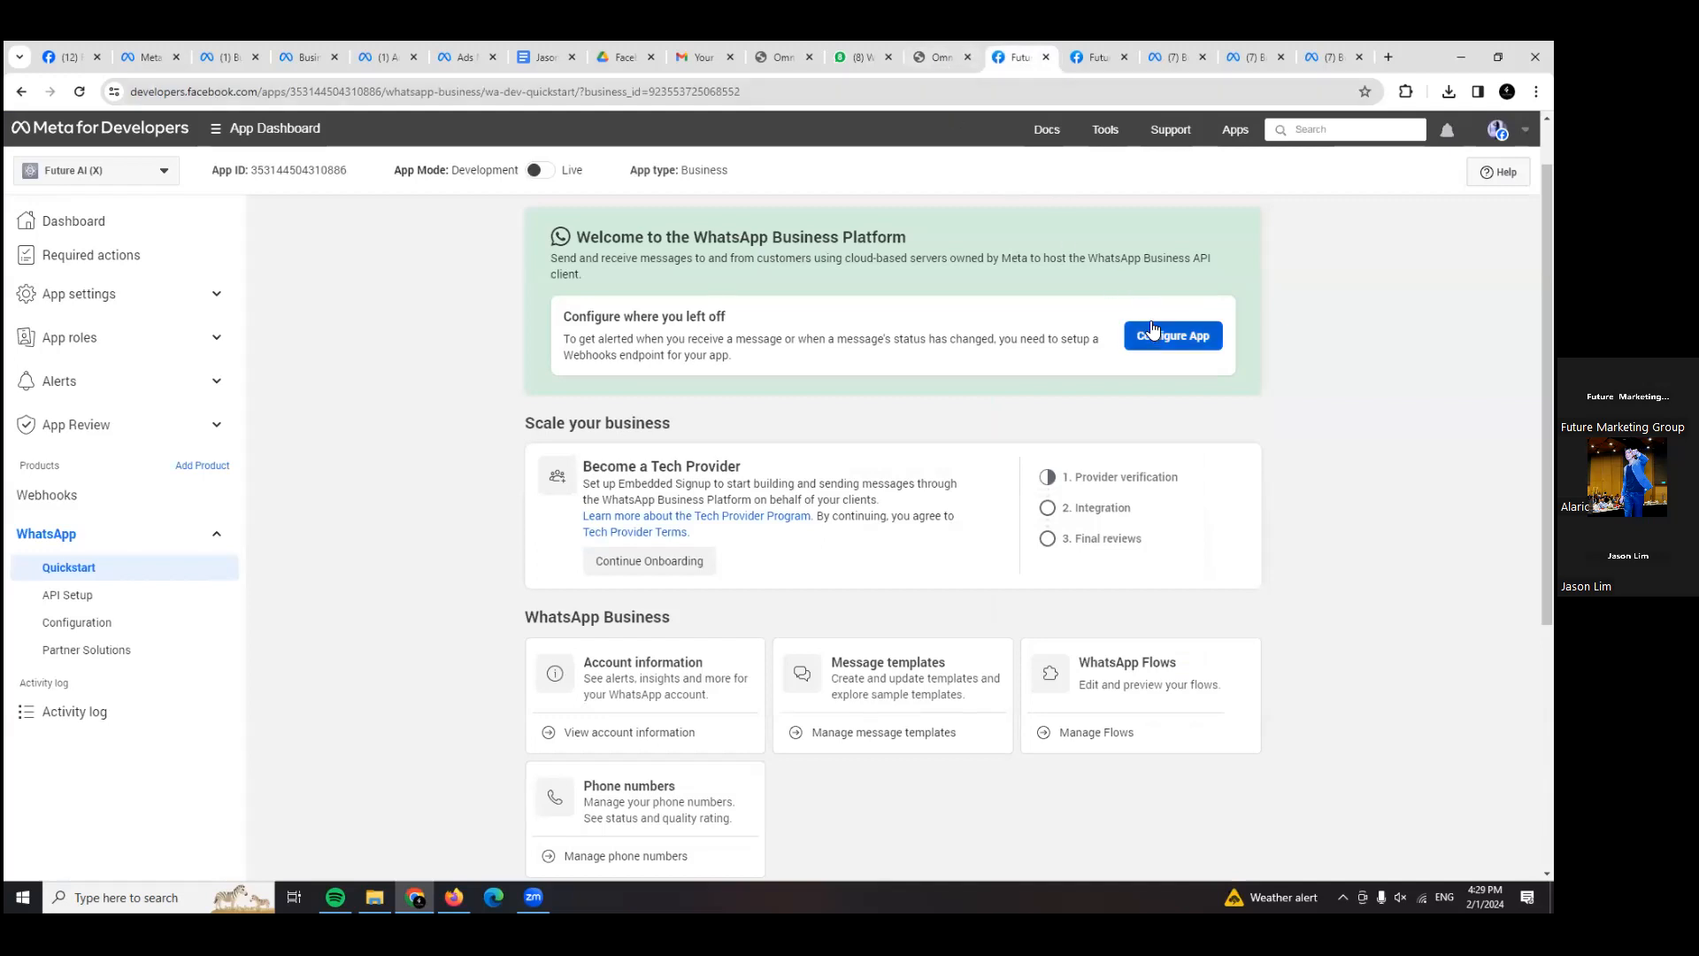
- Advance the OmniConvo guide to its token step and open Meta's WhatsApp Configuration page
{"action": "left_click", "coordinate": [940, 58]}
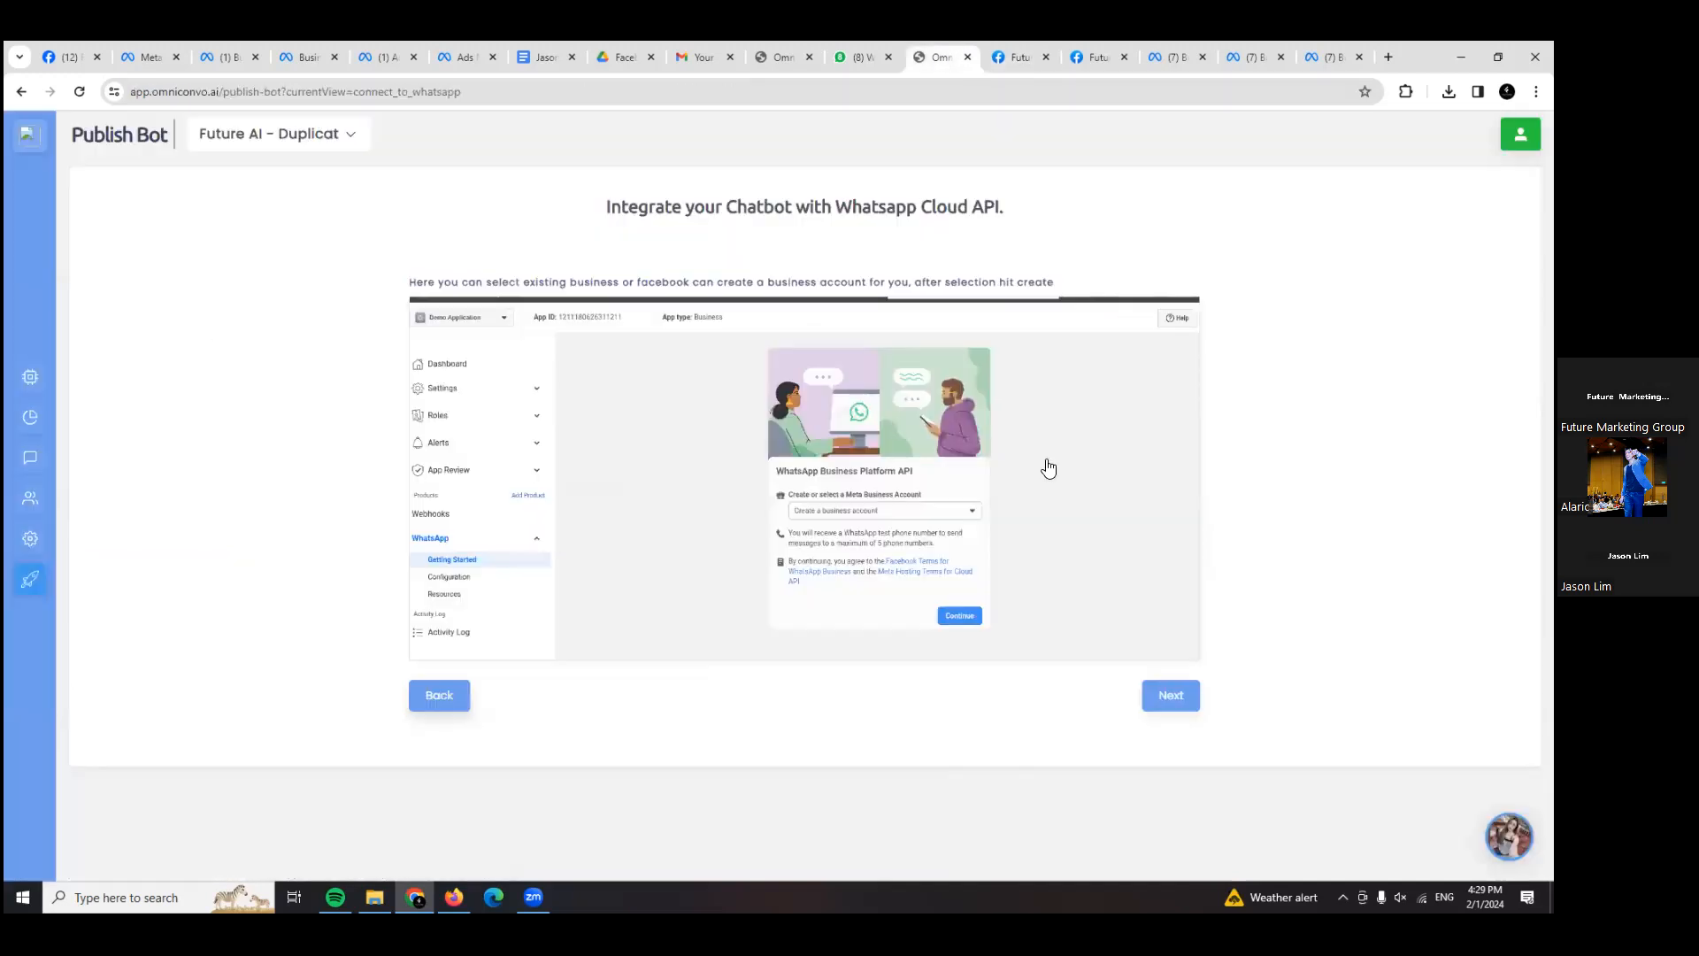
{"action": "left_click", "coordinate": [1171, 696]}
{"action": "key", "text": "ctrl+Tab"}
{"action": "left_click", "coordinate": [1178, 327]}
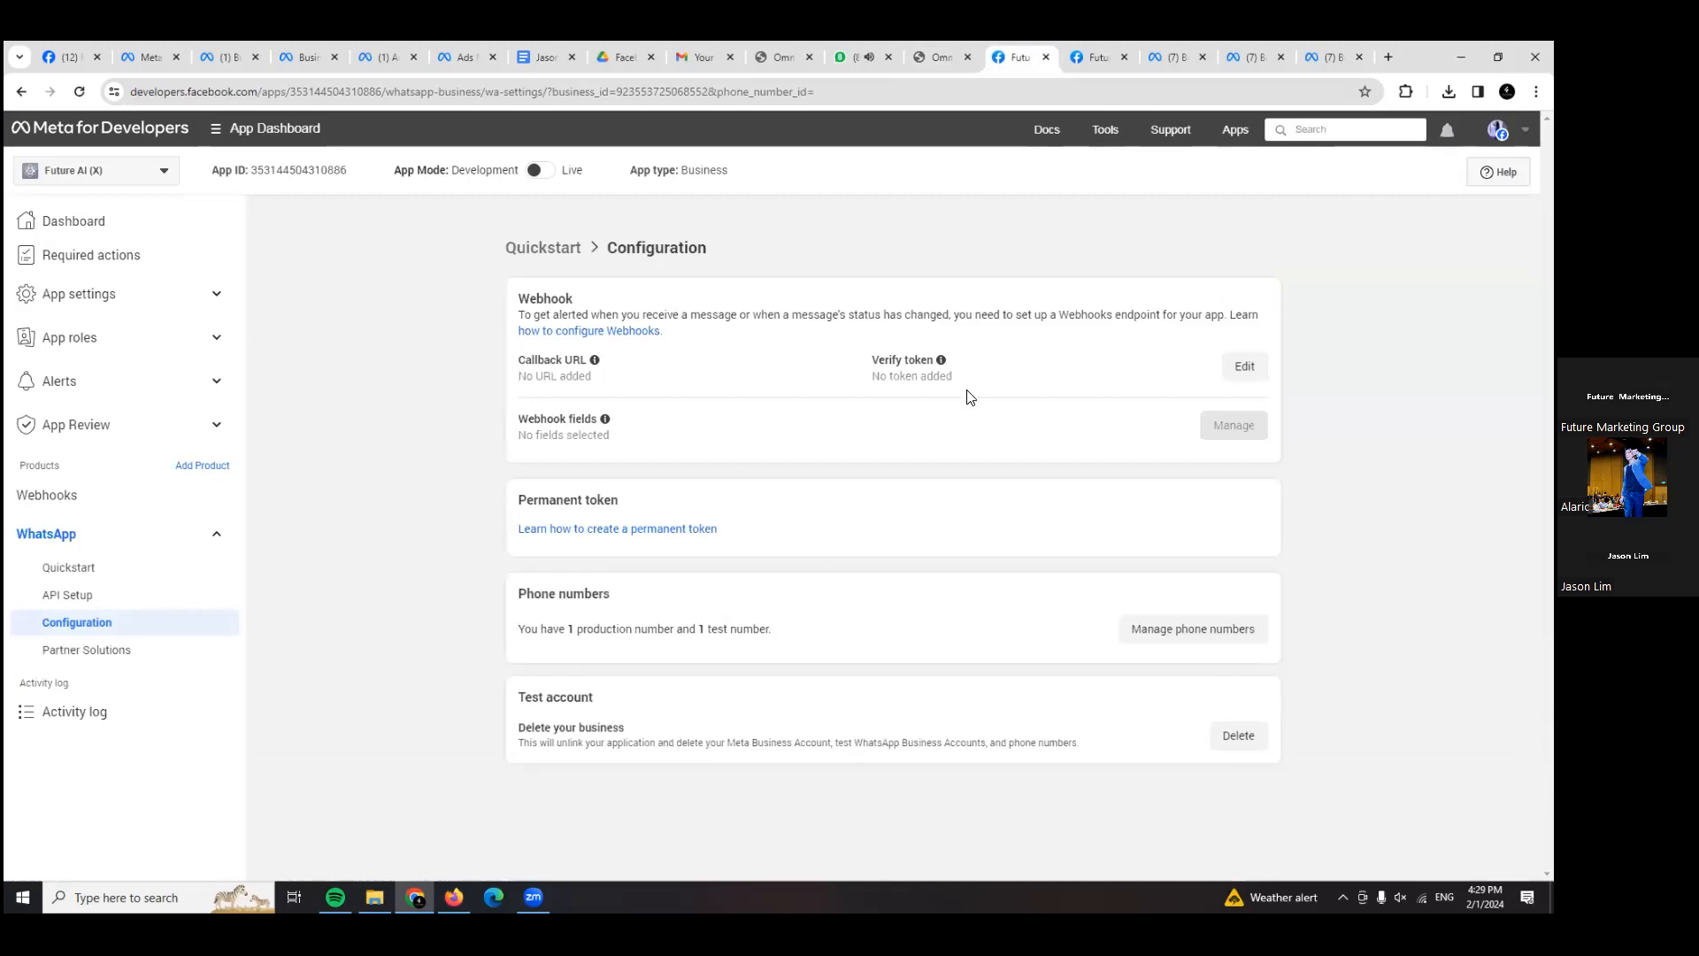
{"action": "left_click", "coordinate": [971, 46]}
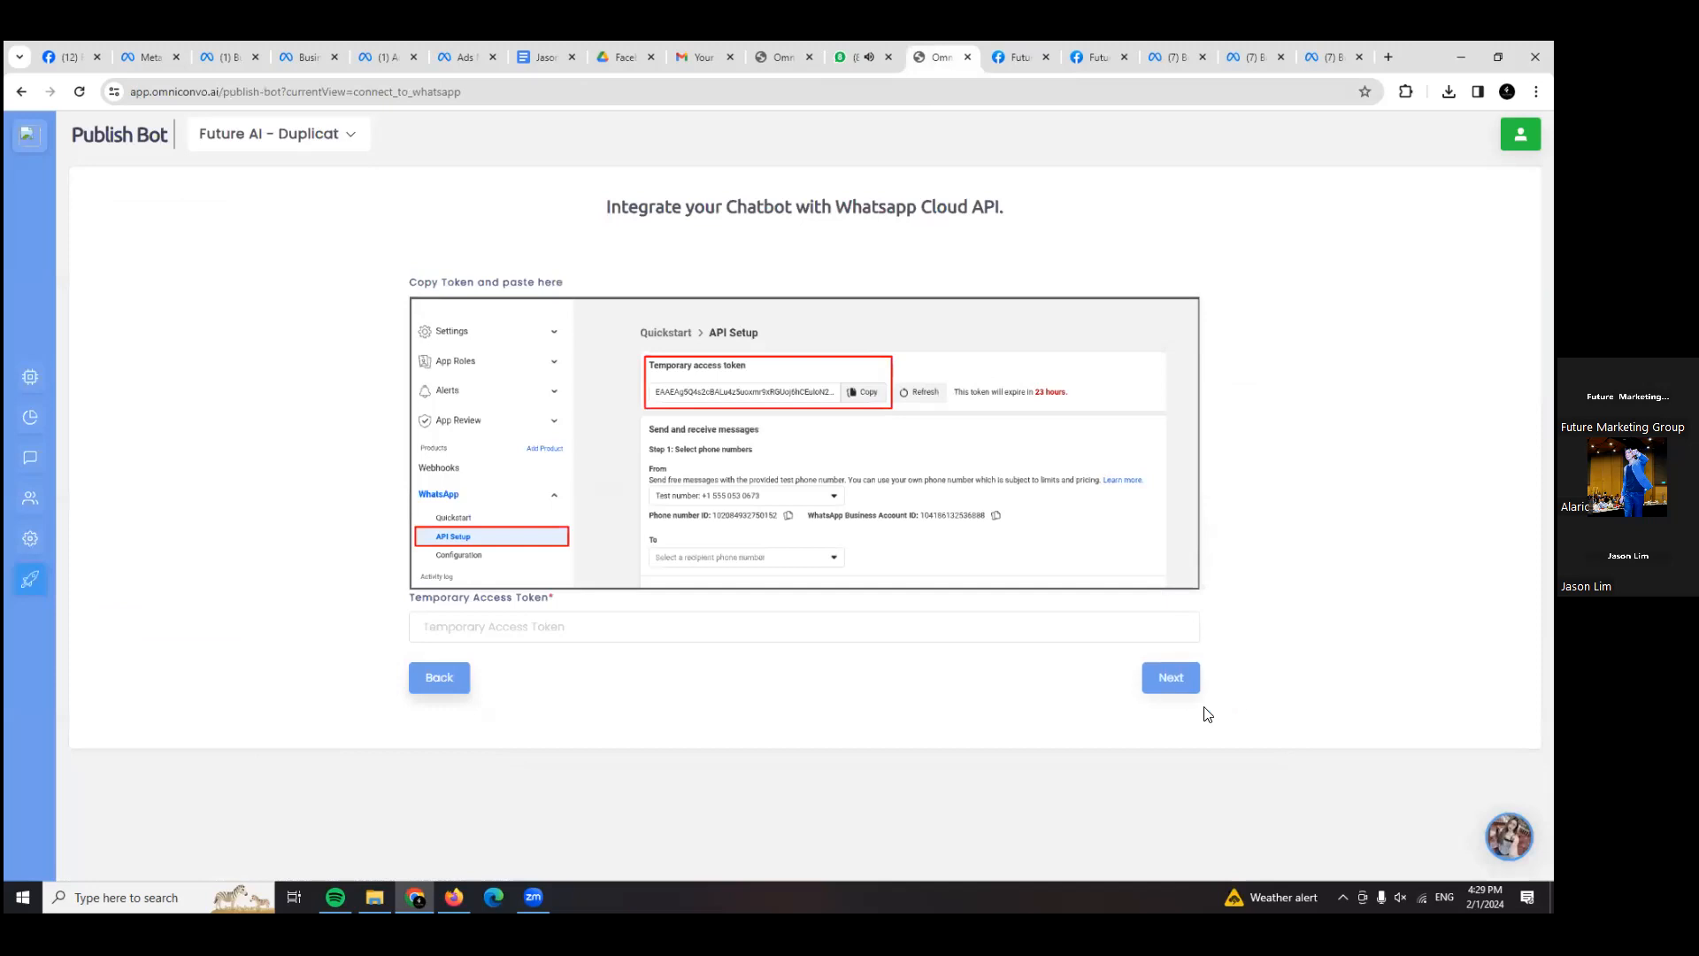
- Advance the guide to its add-phone-number step and reopen Meta's WhatsApp Quickstart page
{"action": "left_click", "coordinate": [1174, 683]}
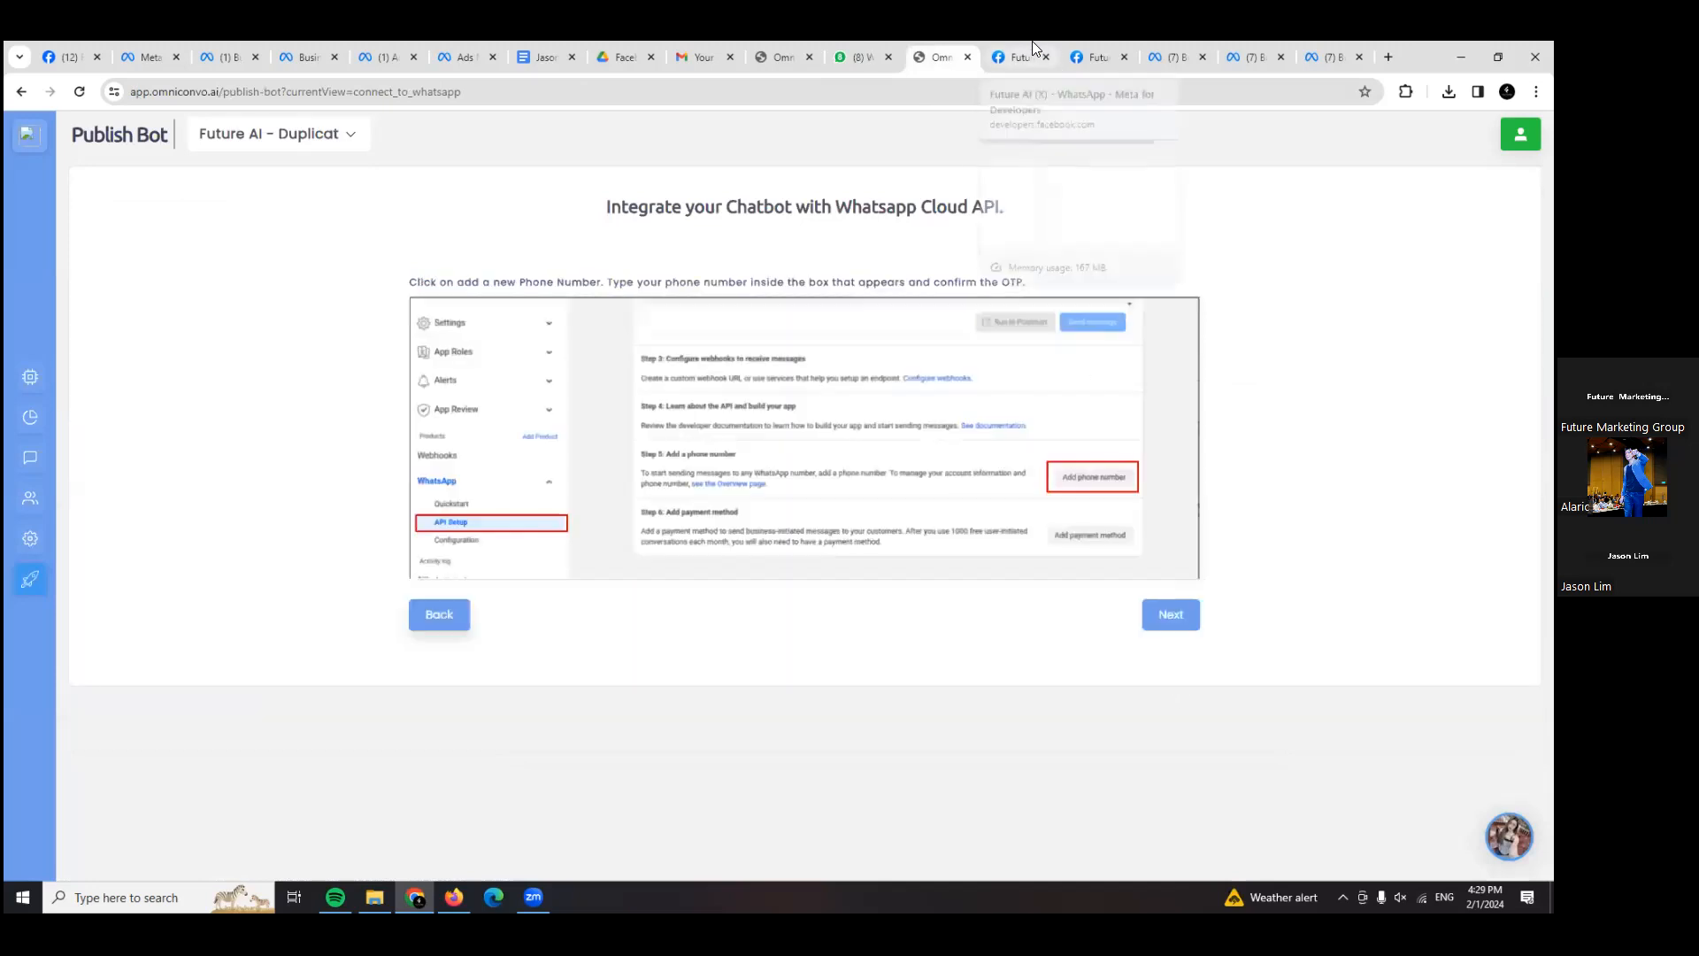
{"action": "left_click", "coordinate": [1018, 57]}
{"action": "left_click", "coordinate": [151, 575]}
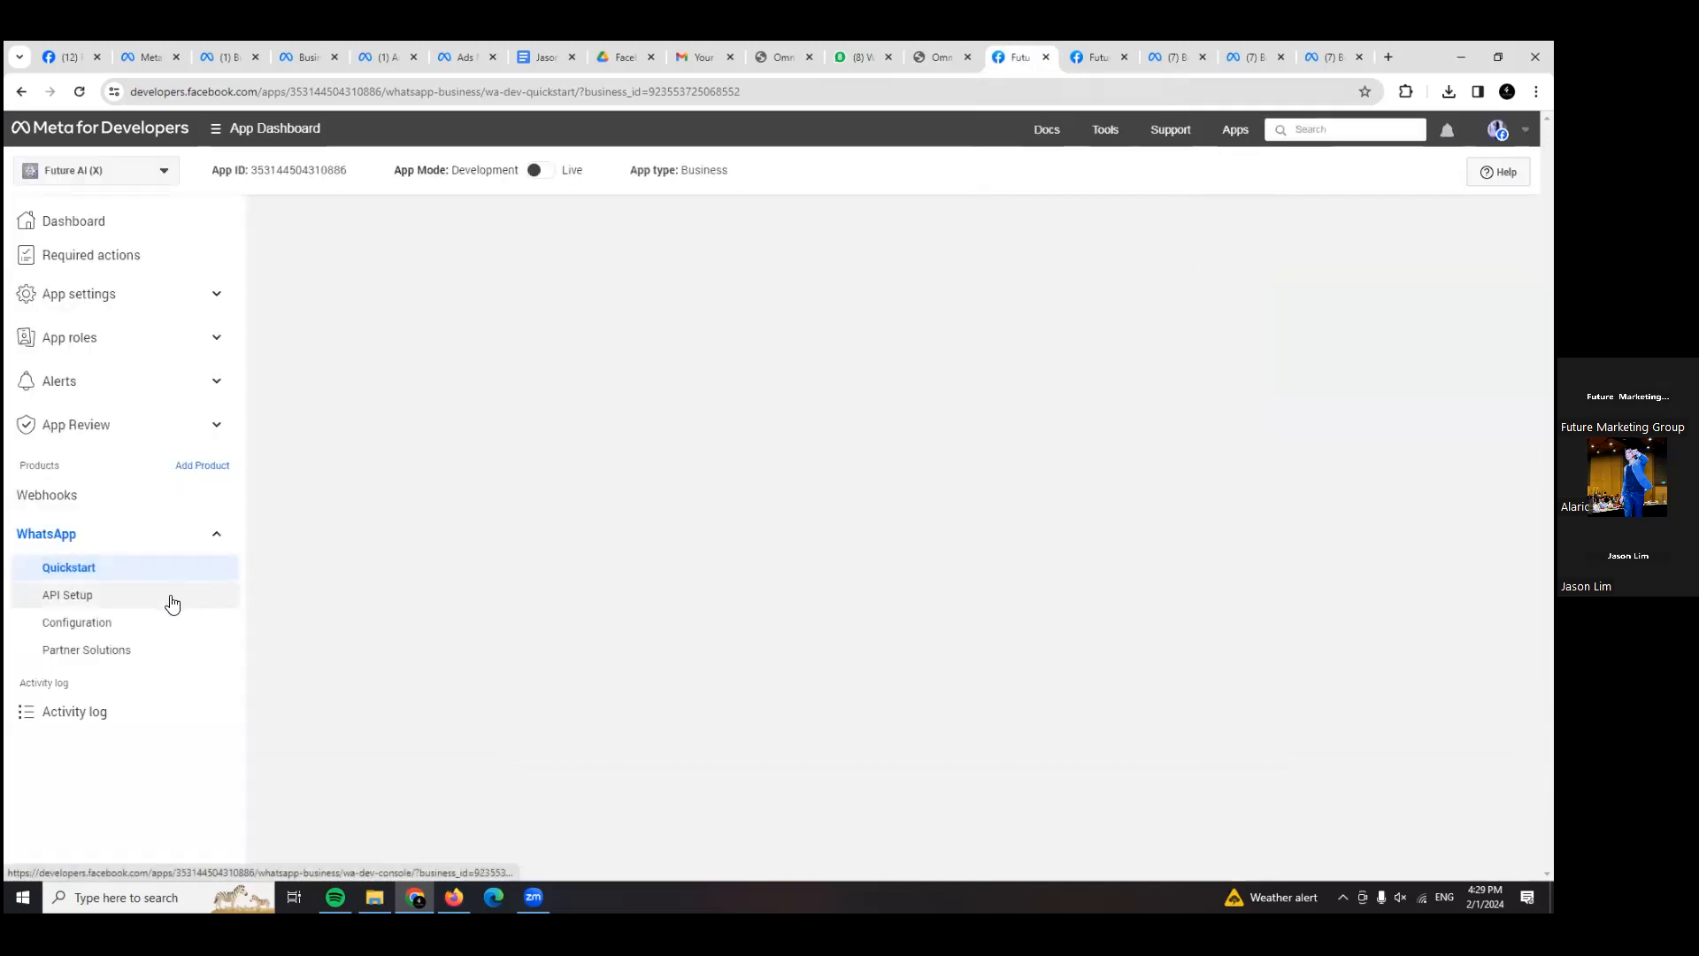
- Open Future AI (X)'s WhatsApp API Setup page and start adding a phone number
{"action": "left_click", "coordinate": [173, 602]}
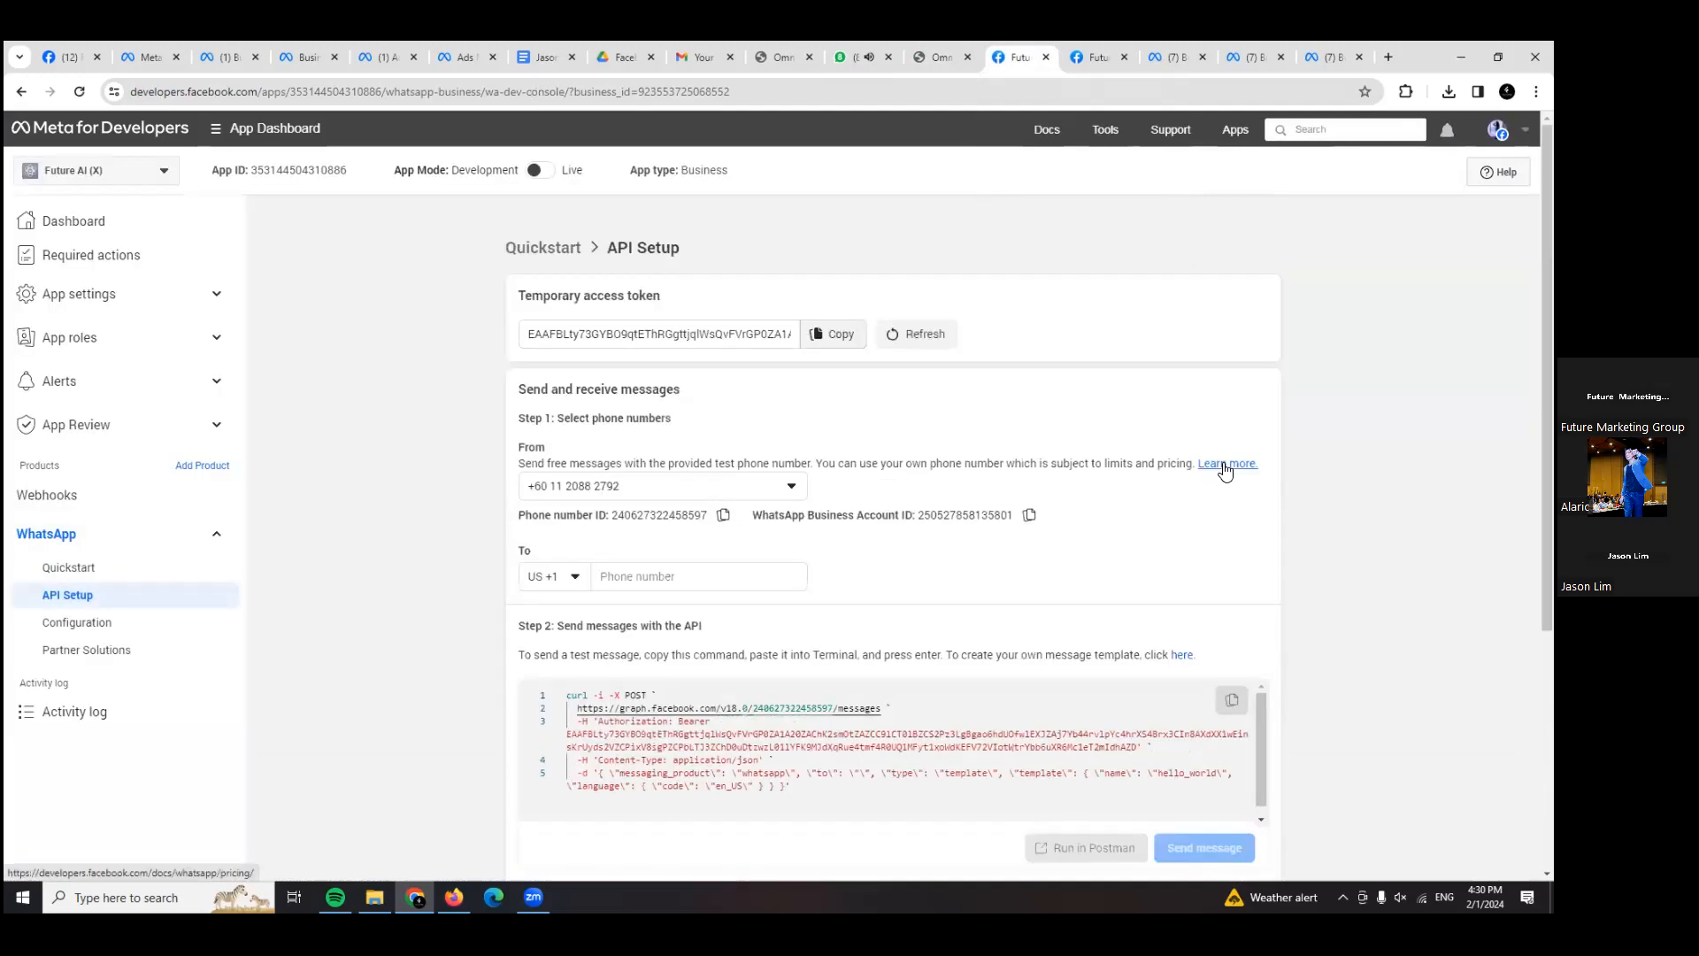
{"action": "left_click", "coordinate": [972, 48]}
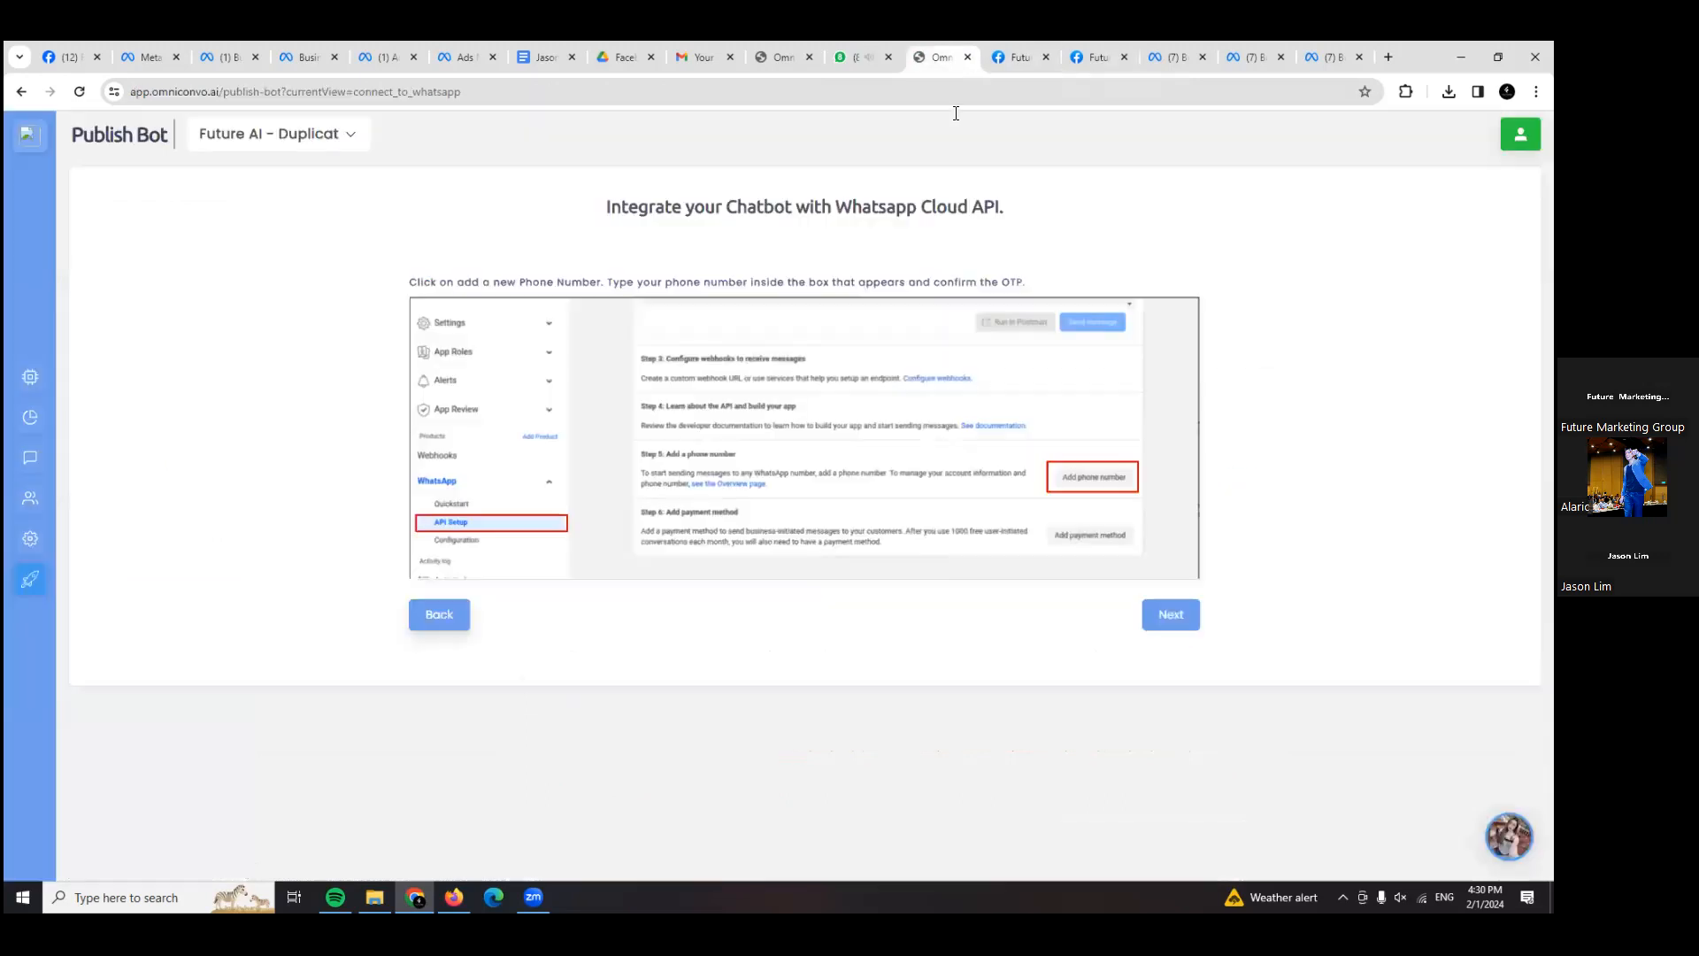
{"action": "left_click", "coordinate": [1009, 57]}
{"action": "scroll", "coordinate": [1294, 533], "scroll_direction": "down", "scroll_amount": 5}
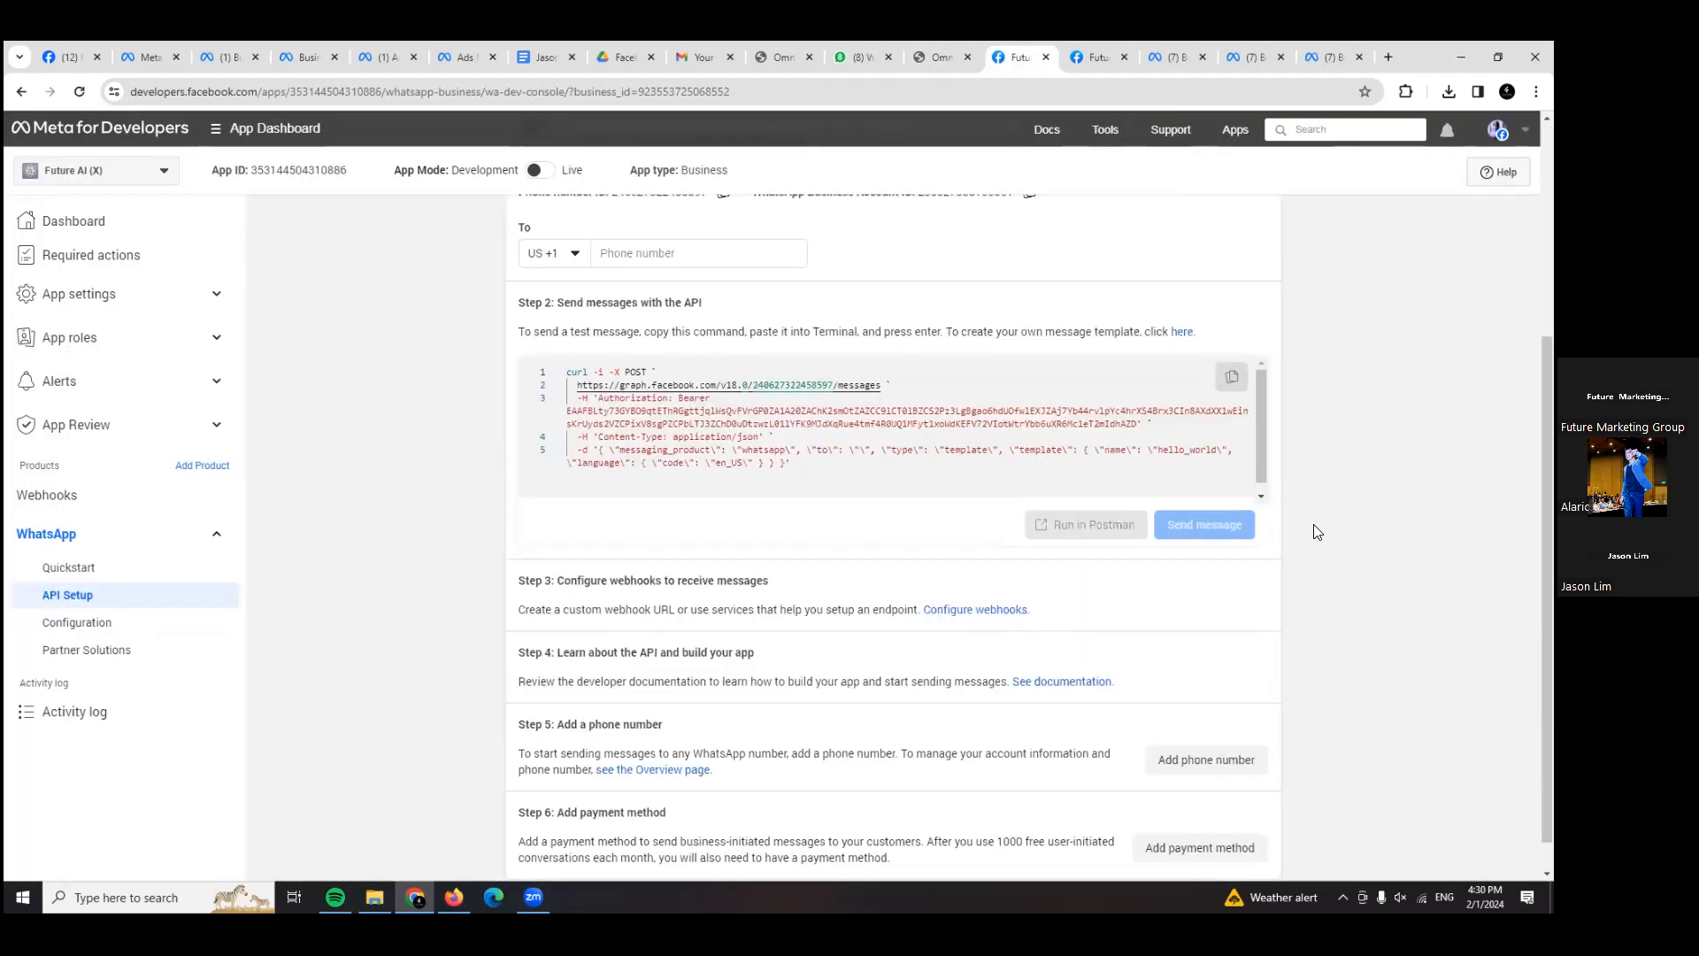
{"action": "left_click", "coordinate": [1184, 719]}
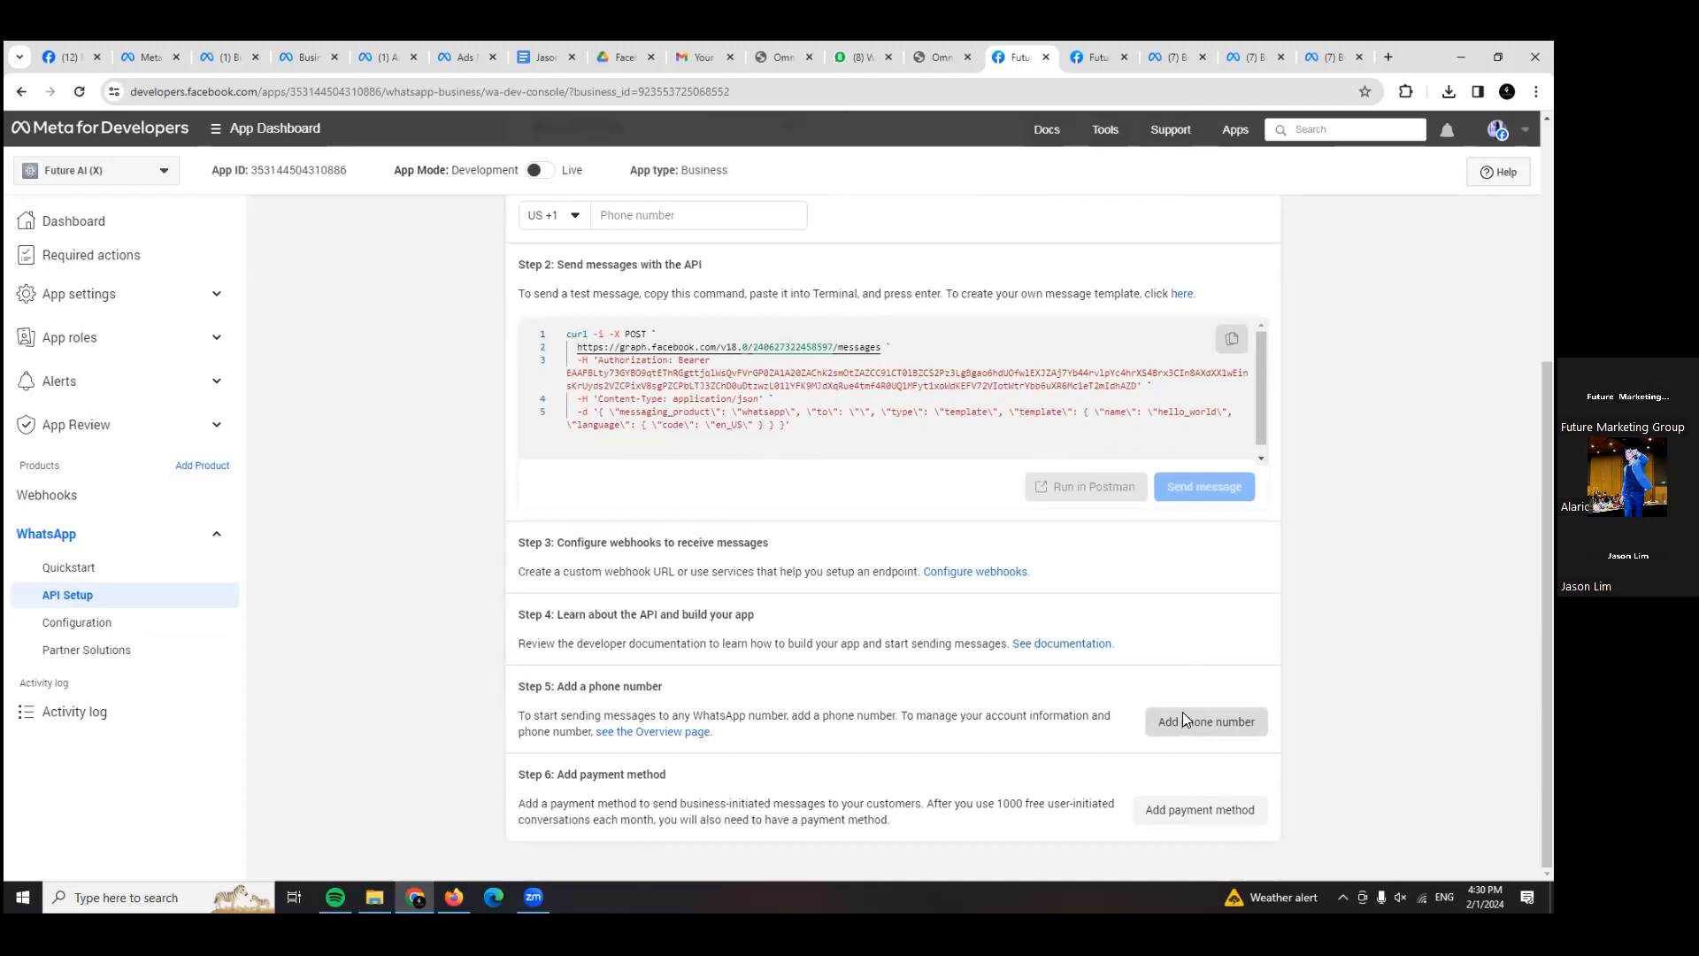
- Enter 'Future AI (X)' as display name, pick Professional Services category, and continue
{"action": "left_click", "coordinate": [781, 365]}
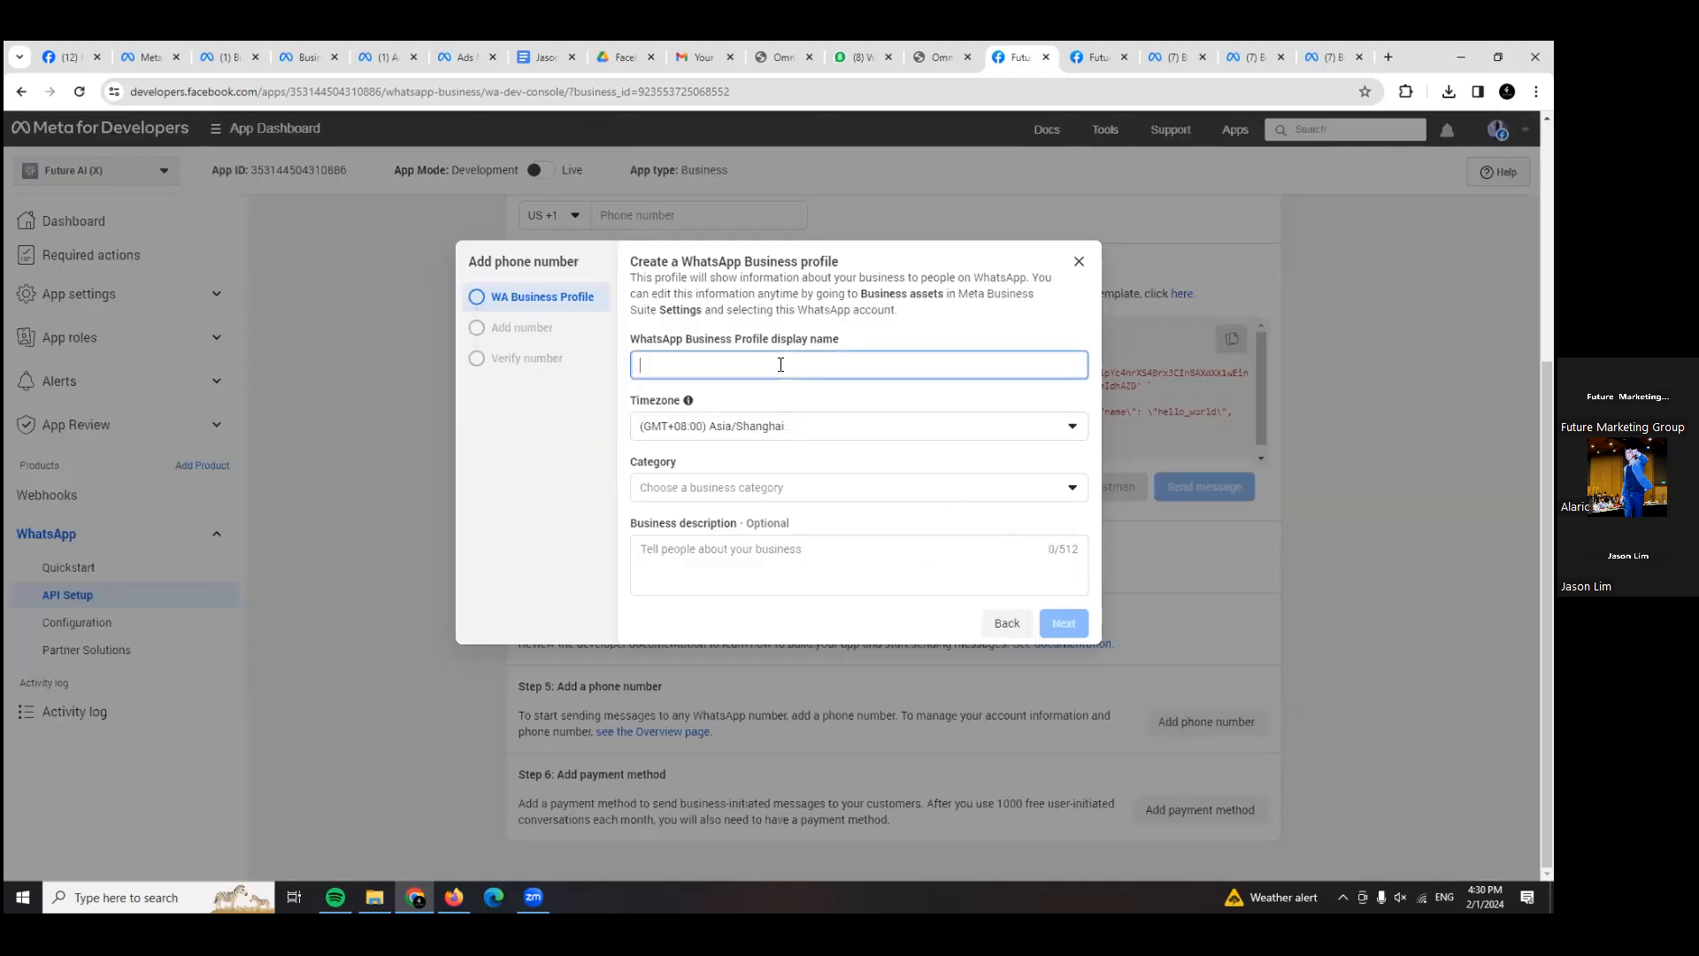
{"action": "type", "text": "Future"}
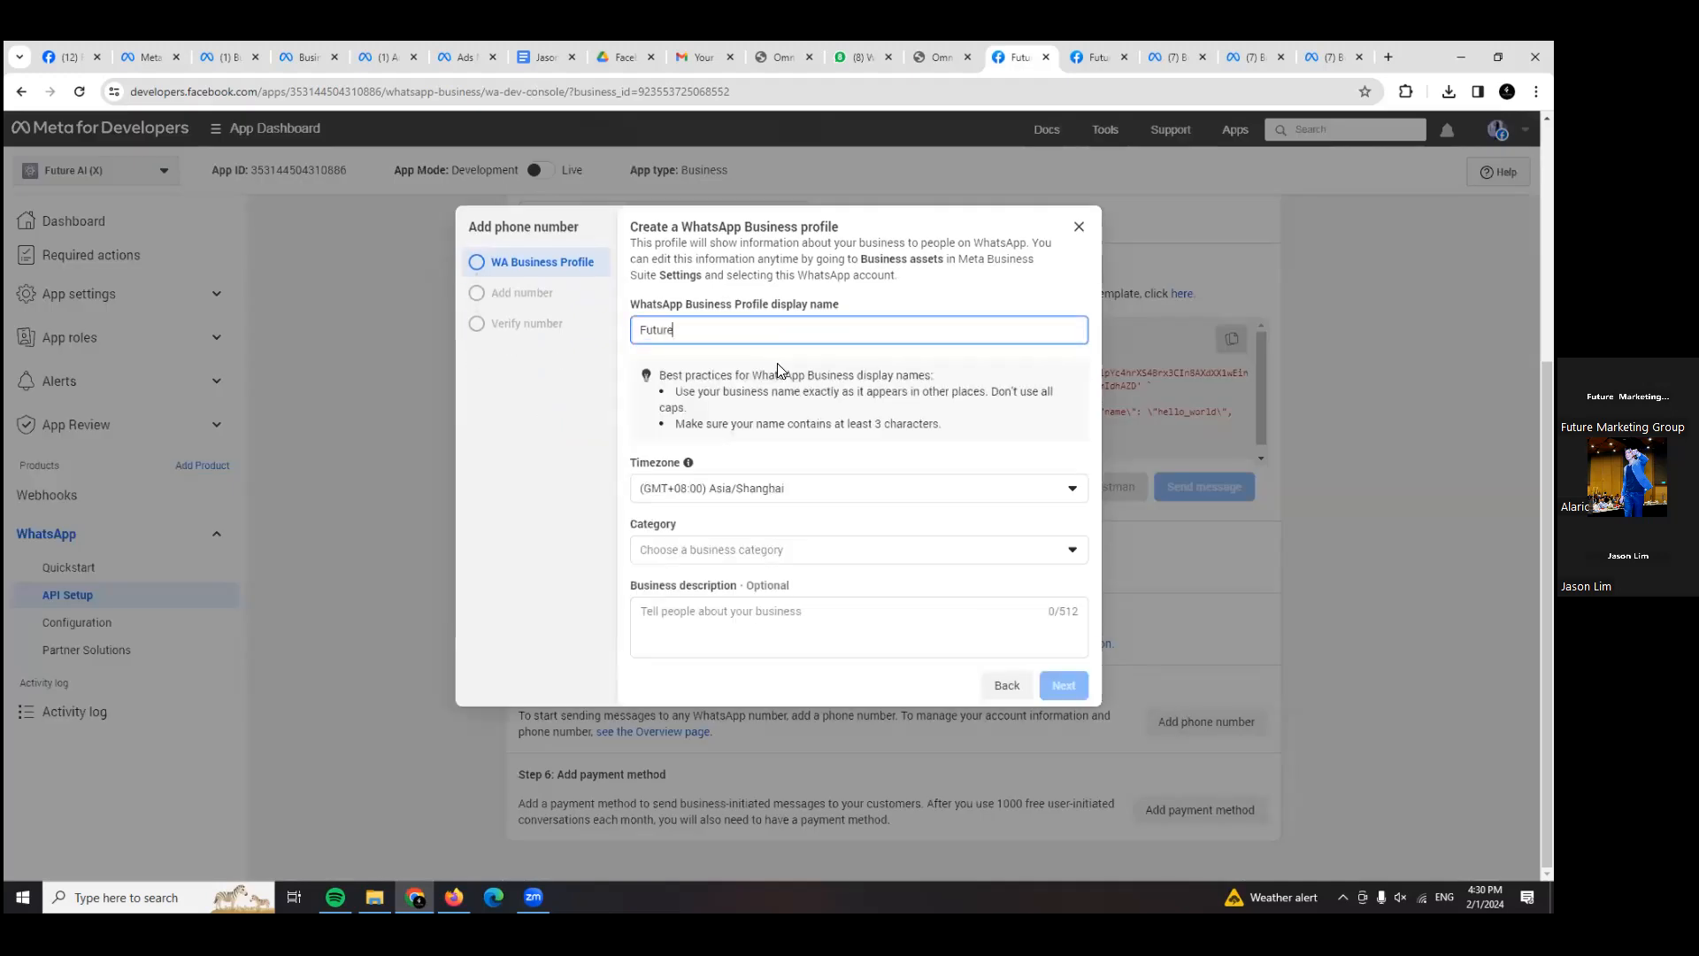
{"action": "type", "text": " AI (X)"}
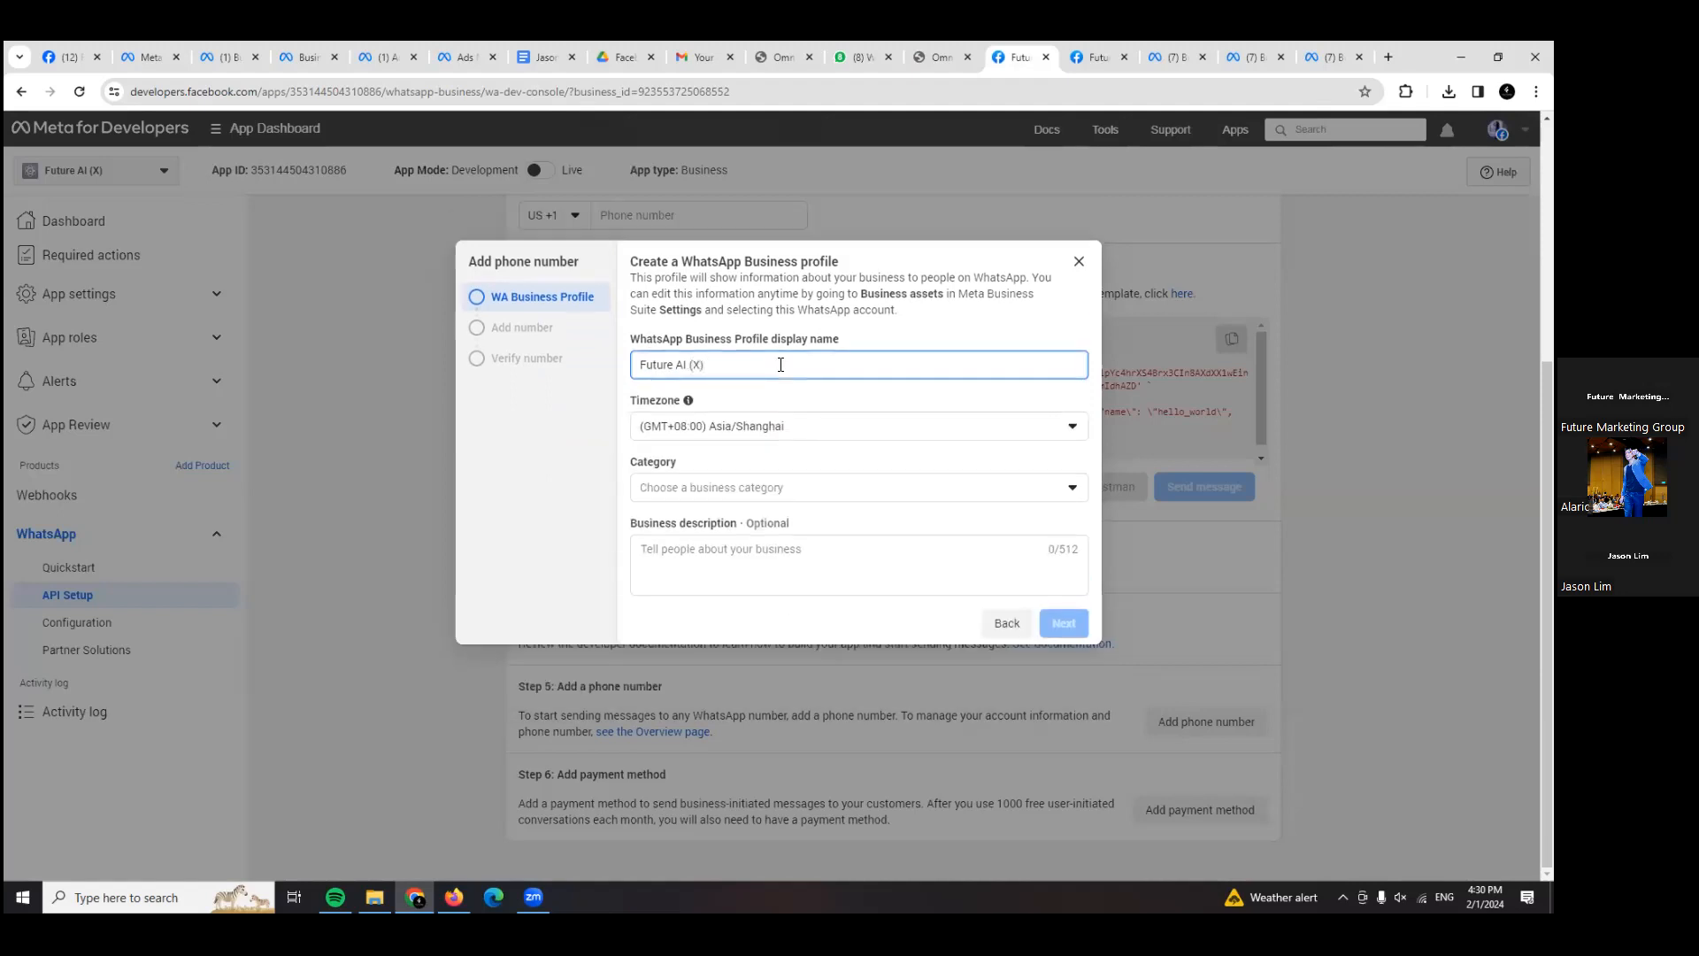
{"action": "left_click", "coordinate": [760, 494]}
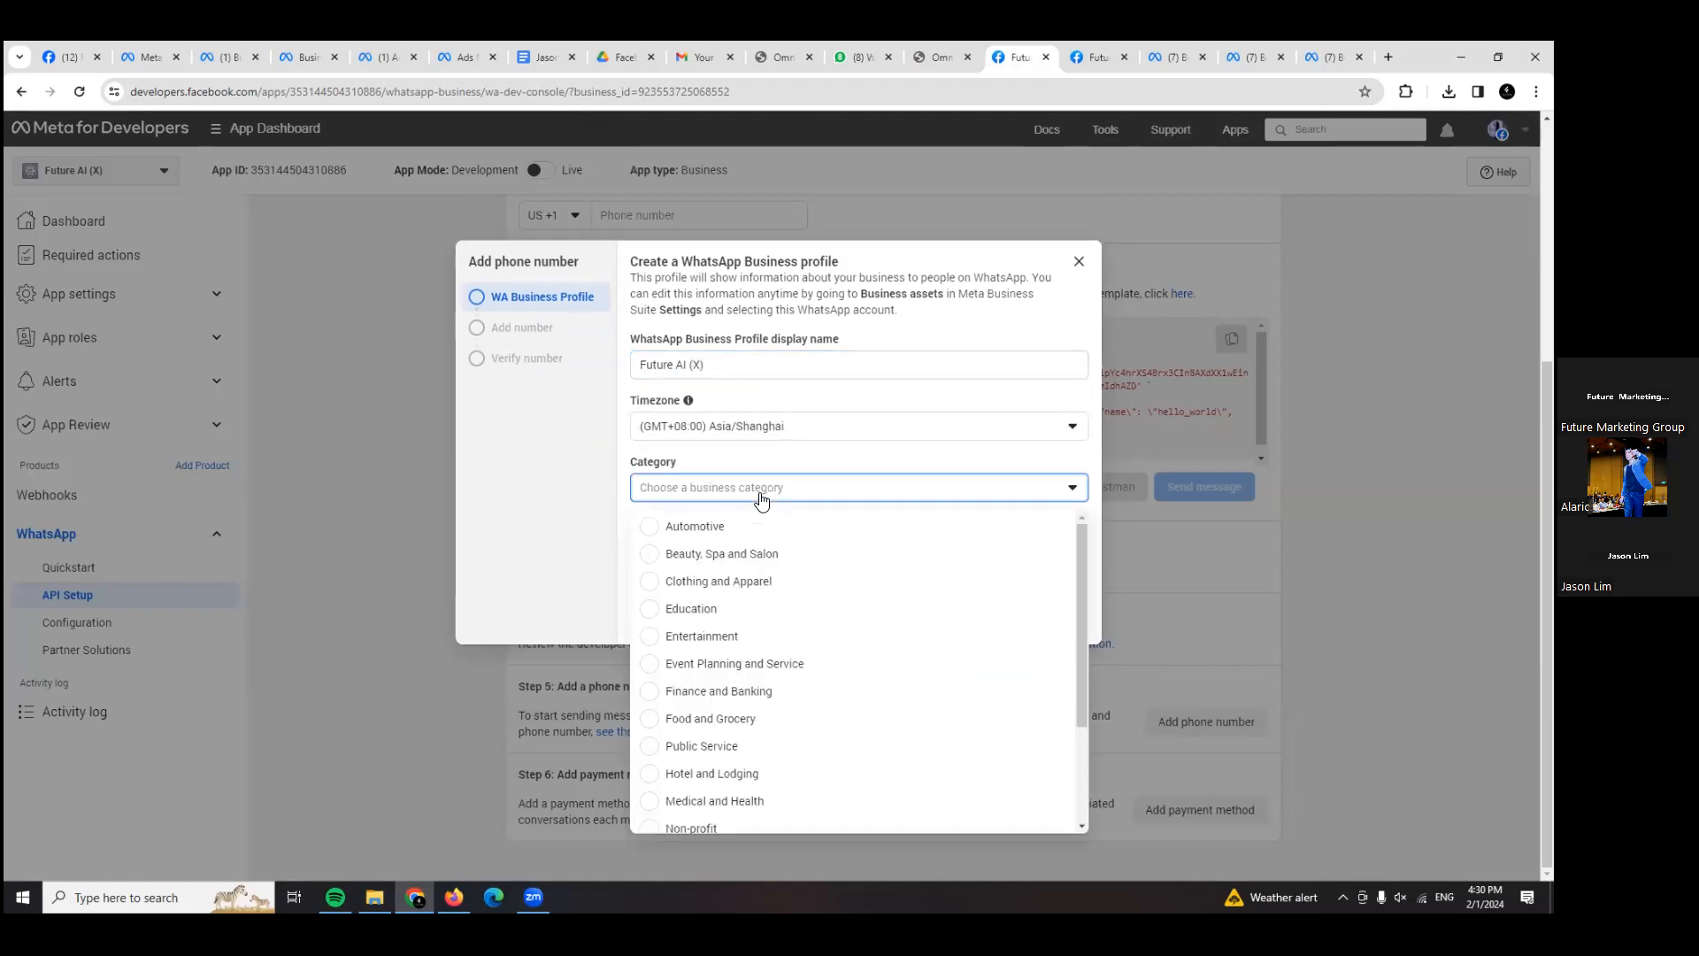
{"action": "scroll", "coordinate": [783, 691], "scroll_direction": "down", "scroll_amount": 2}
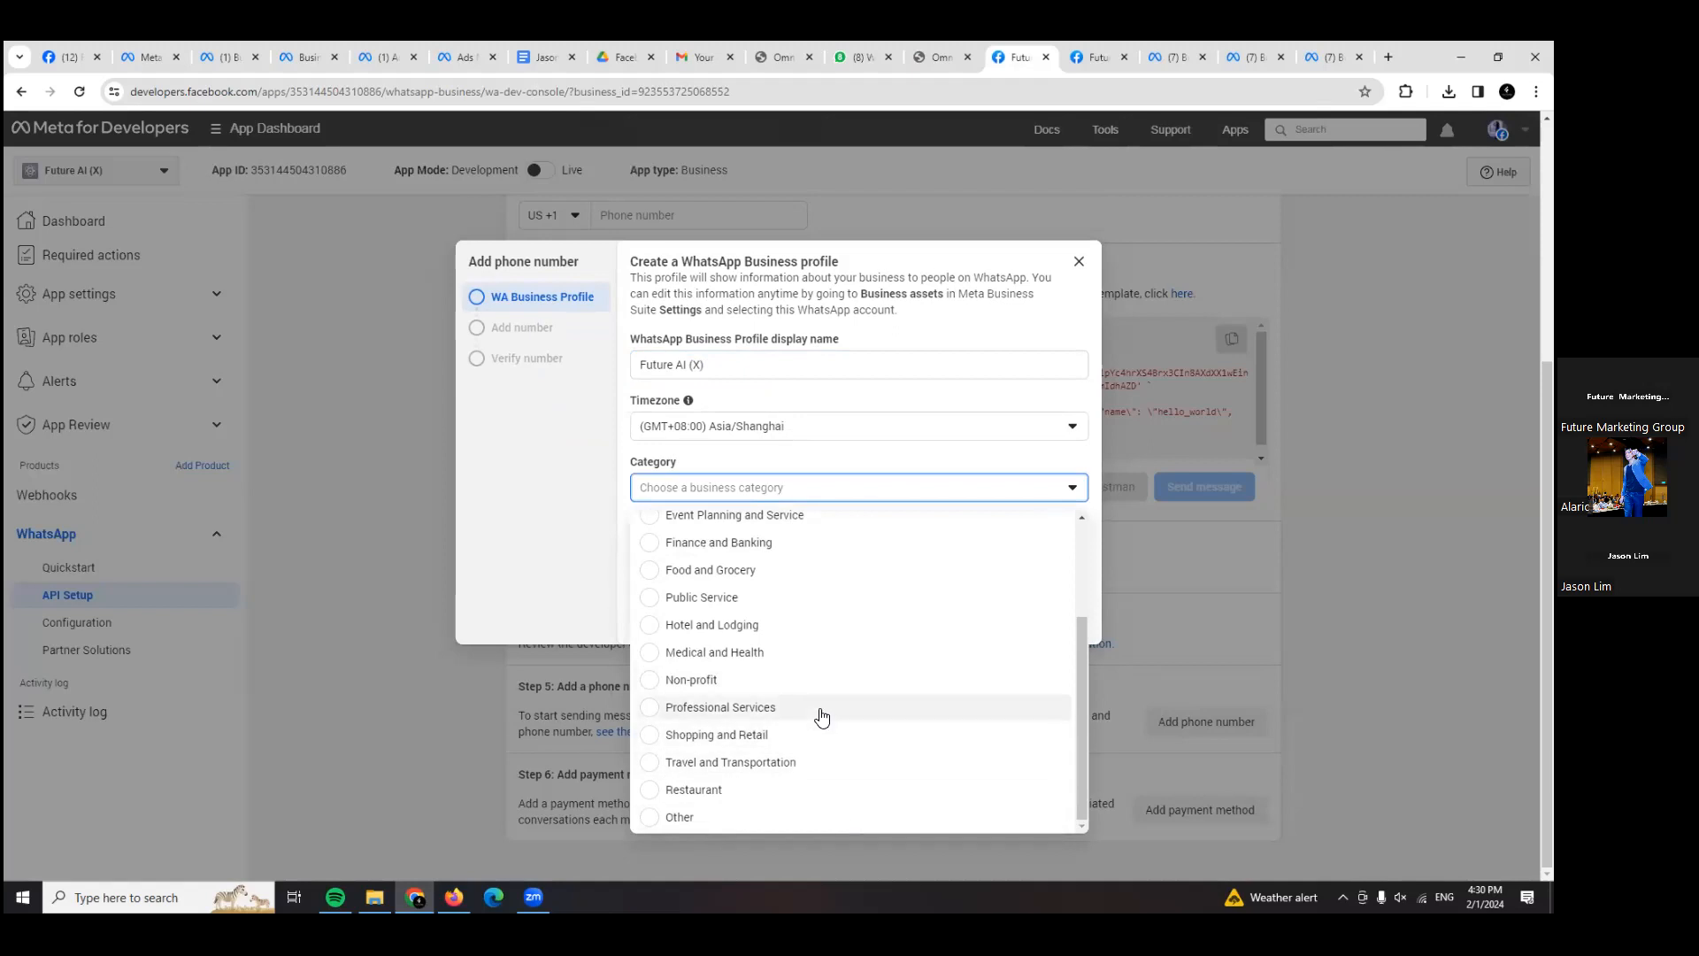
{"action": "left_click", "coordinate": [821, 717]}
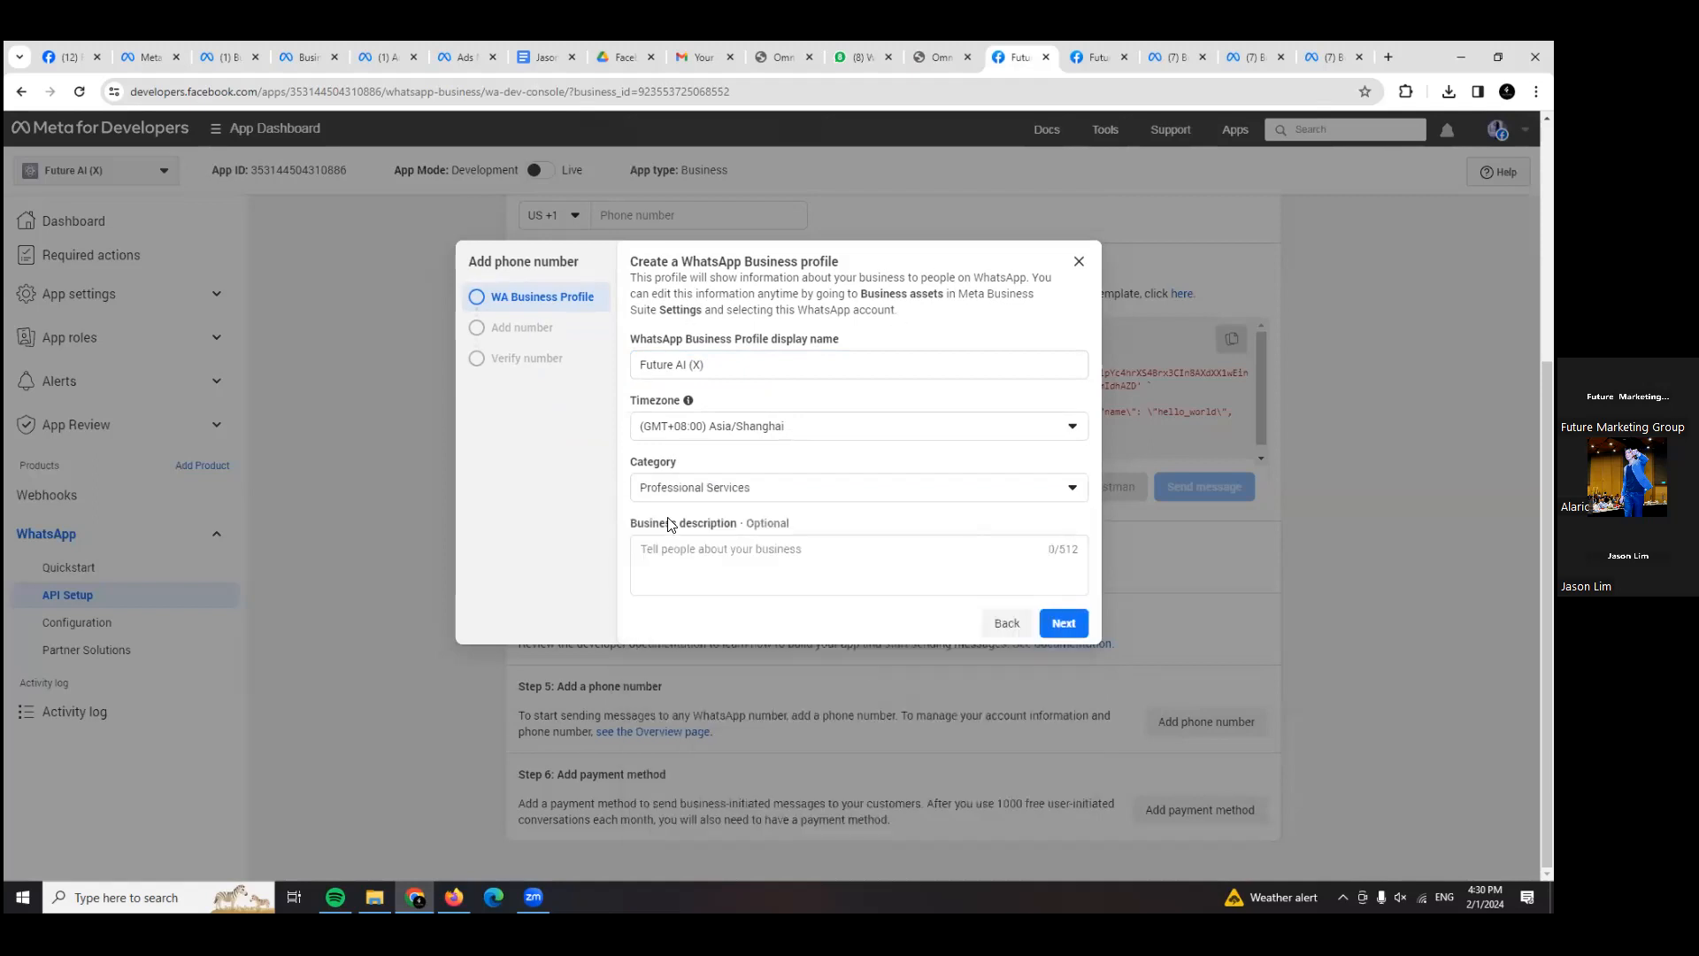
{"action": "left_click", "coordinate": [1064, 624]}
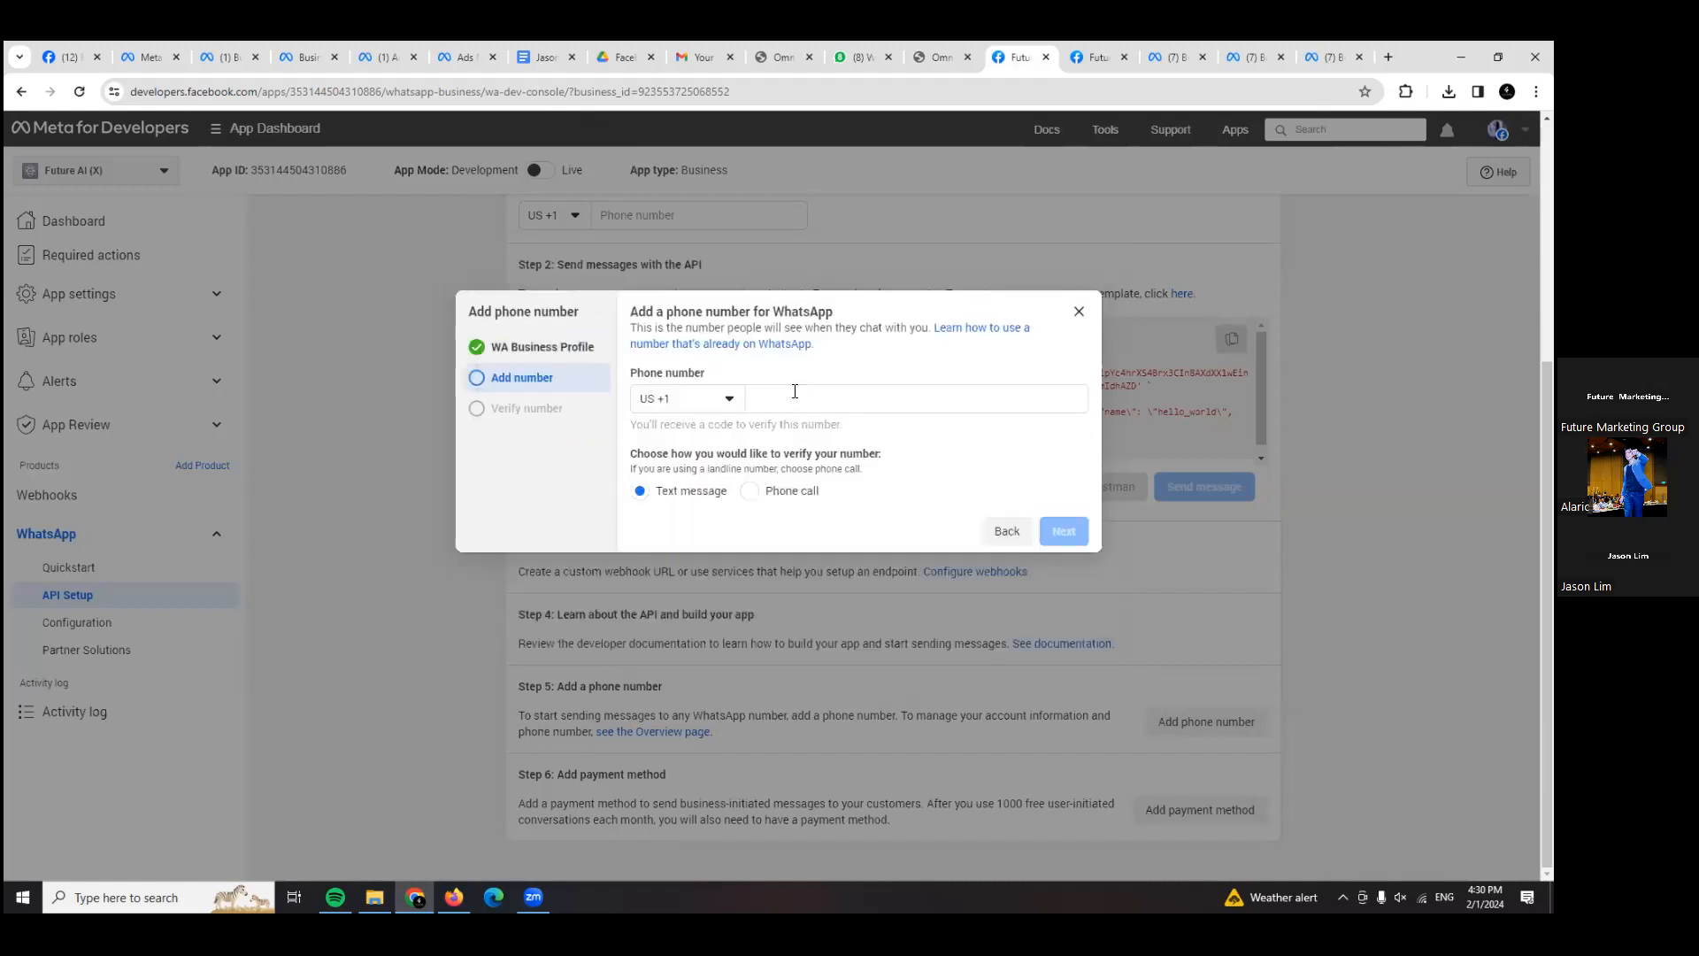
- Choose the Malaysia +60 country code, enter the business phone number and submit it
{"action": "left_click", "coordinate": [714, 403]}
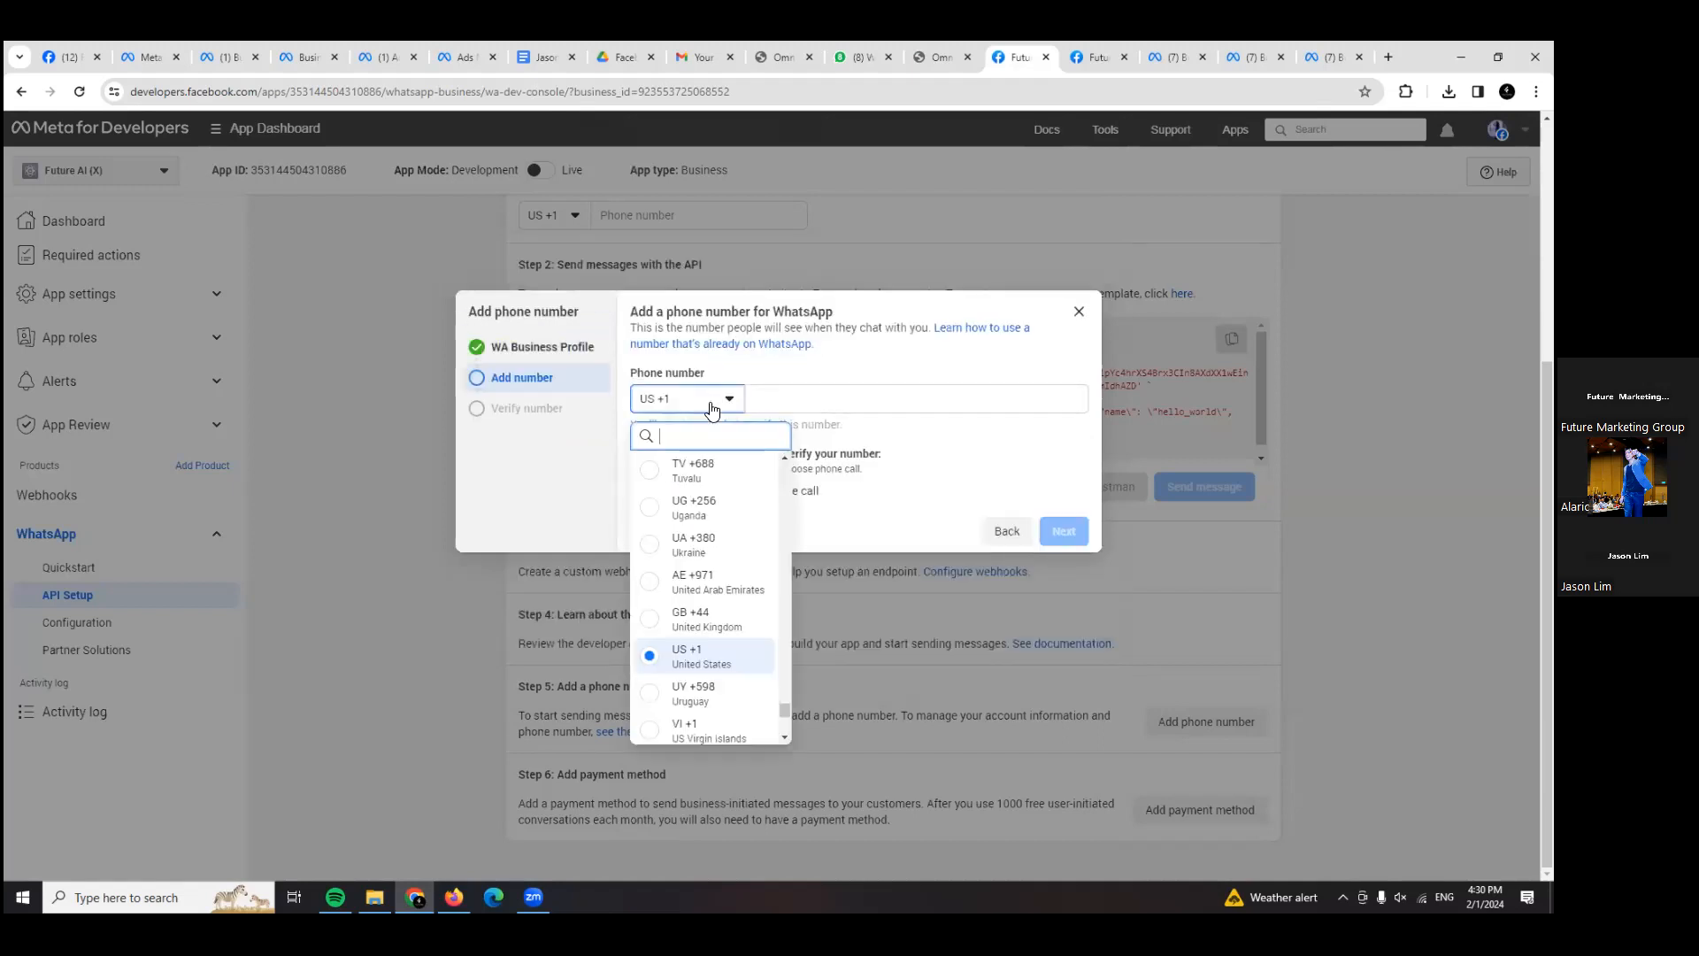
{"action": "type", "text": "60"}
{"action": "left_click", "coordinate": [706, 463]}
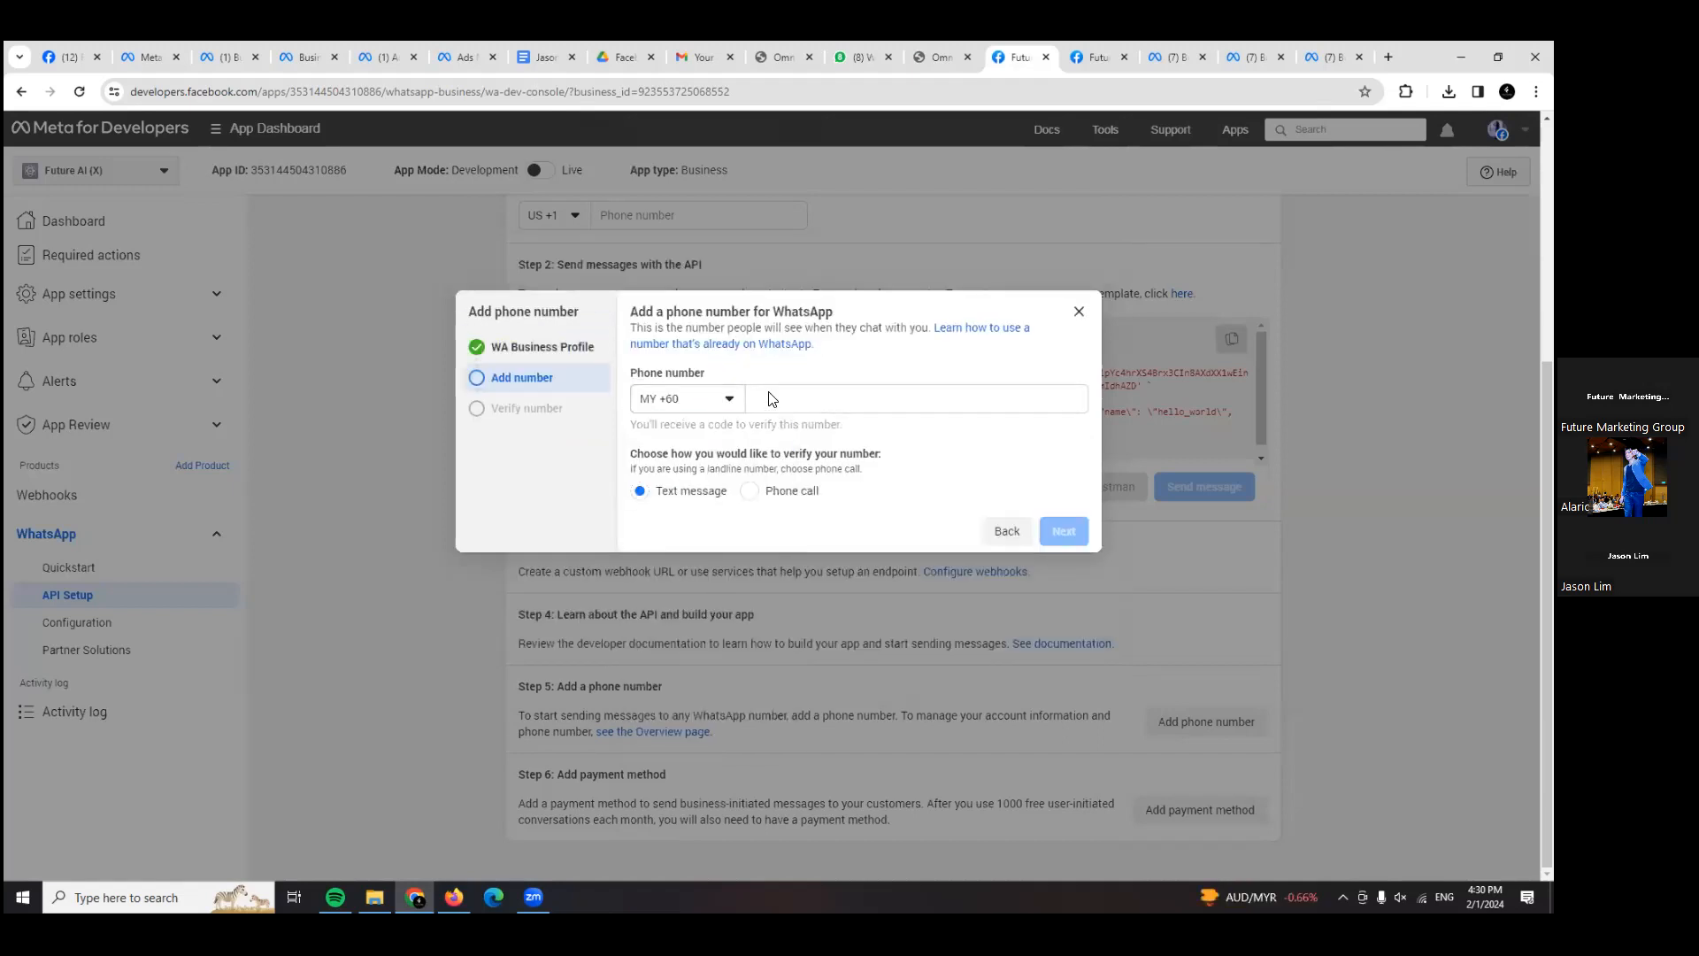
{"action": "left_click", "coordinate": [779, 399]}
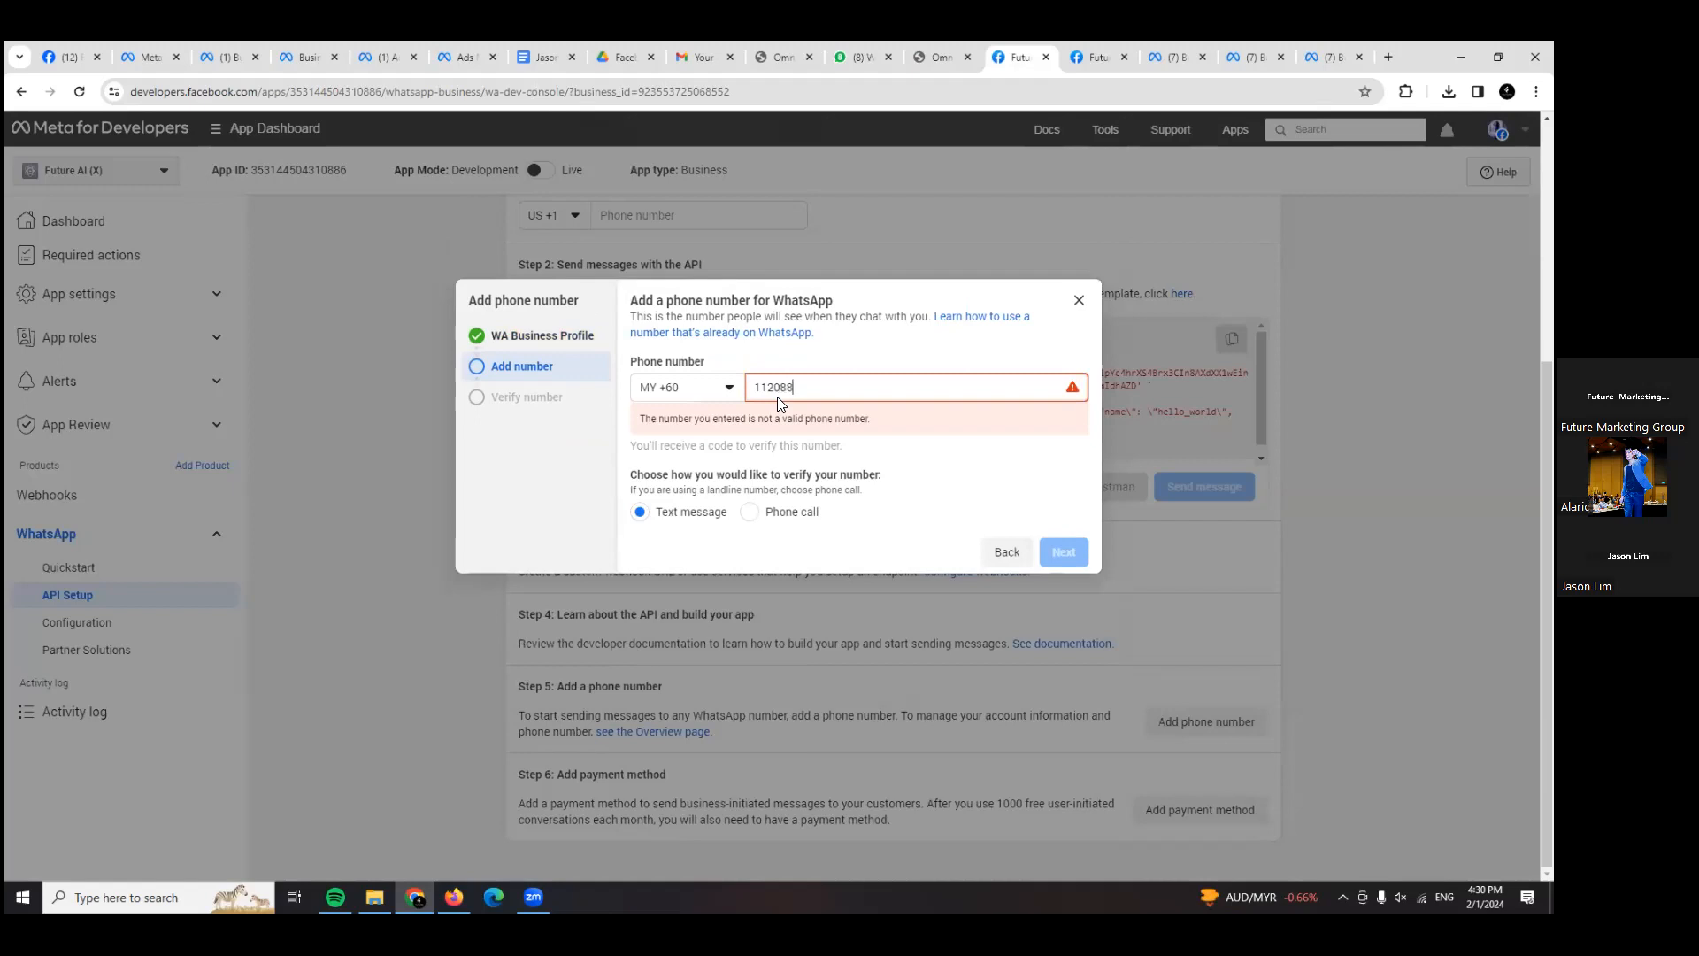
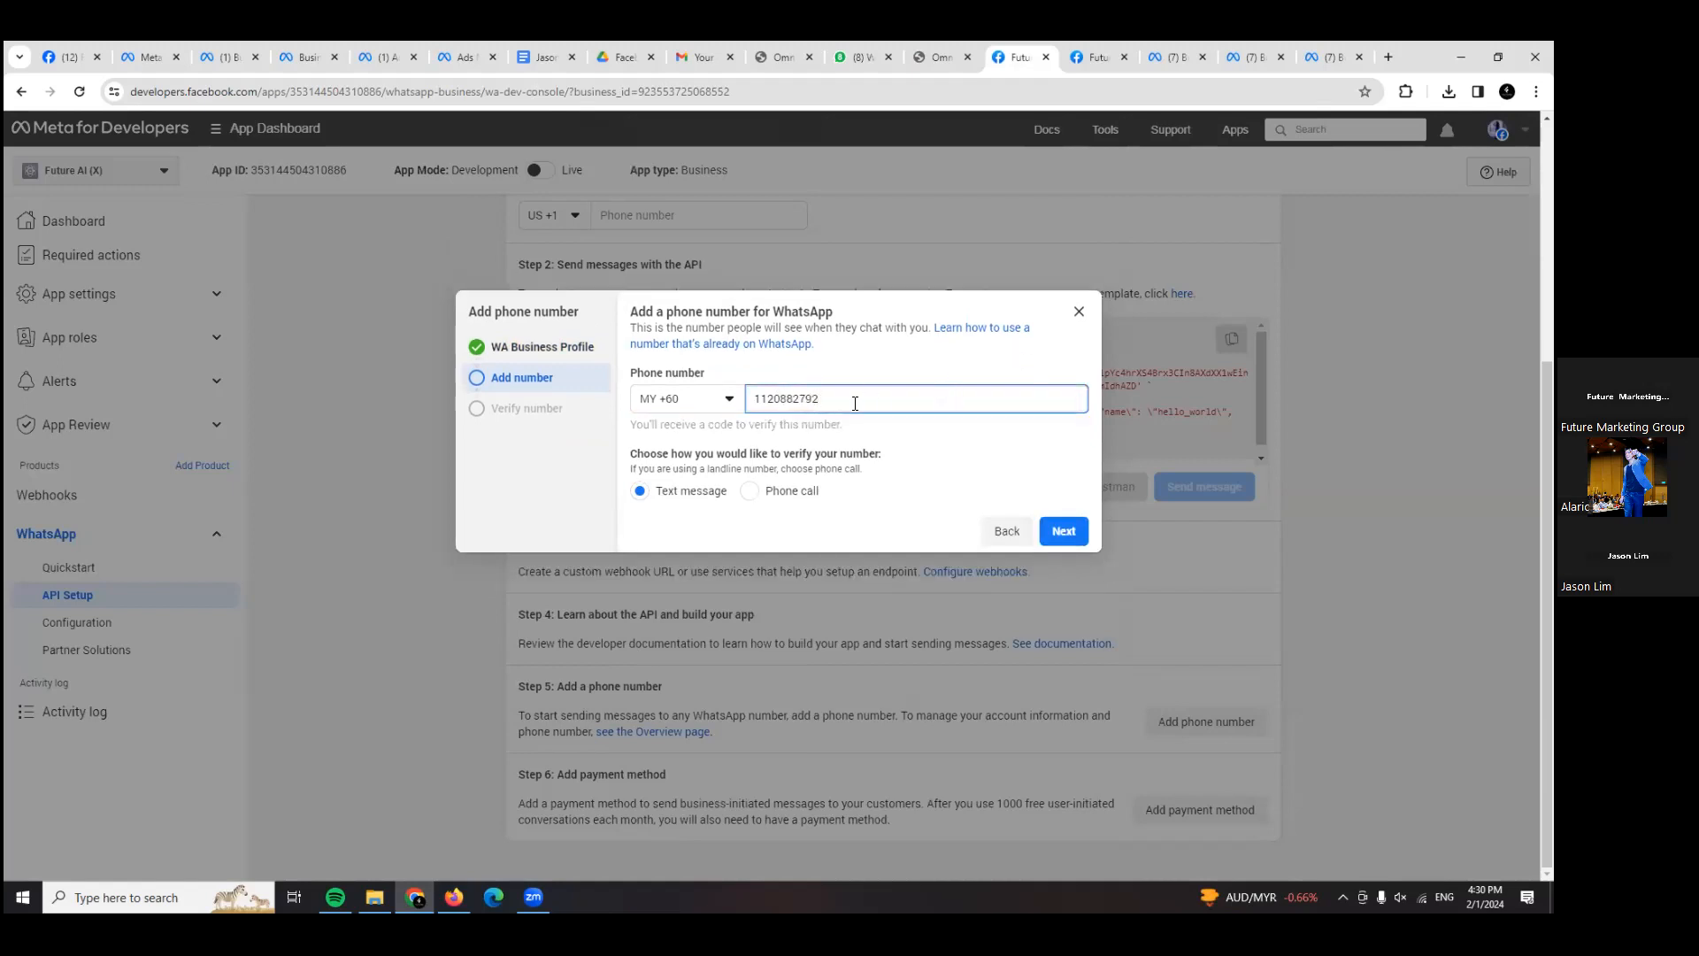
{"action": "left_click", "coordinate": [1067, 529]}
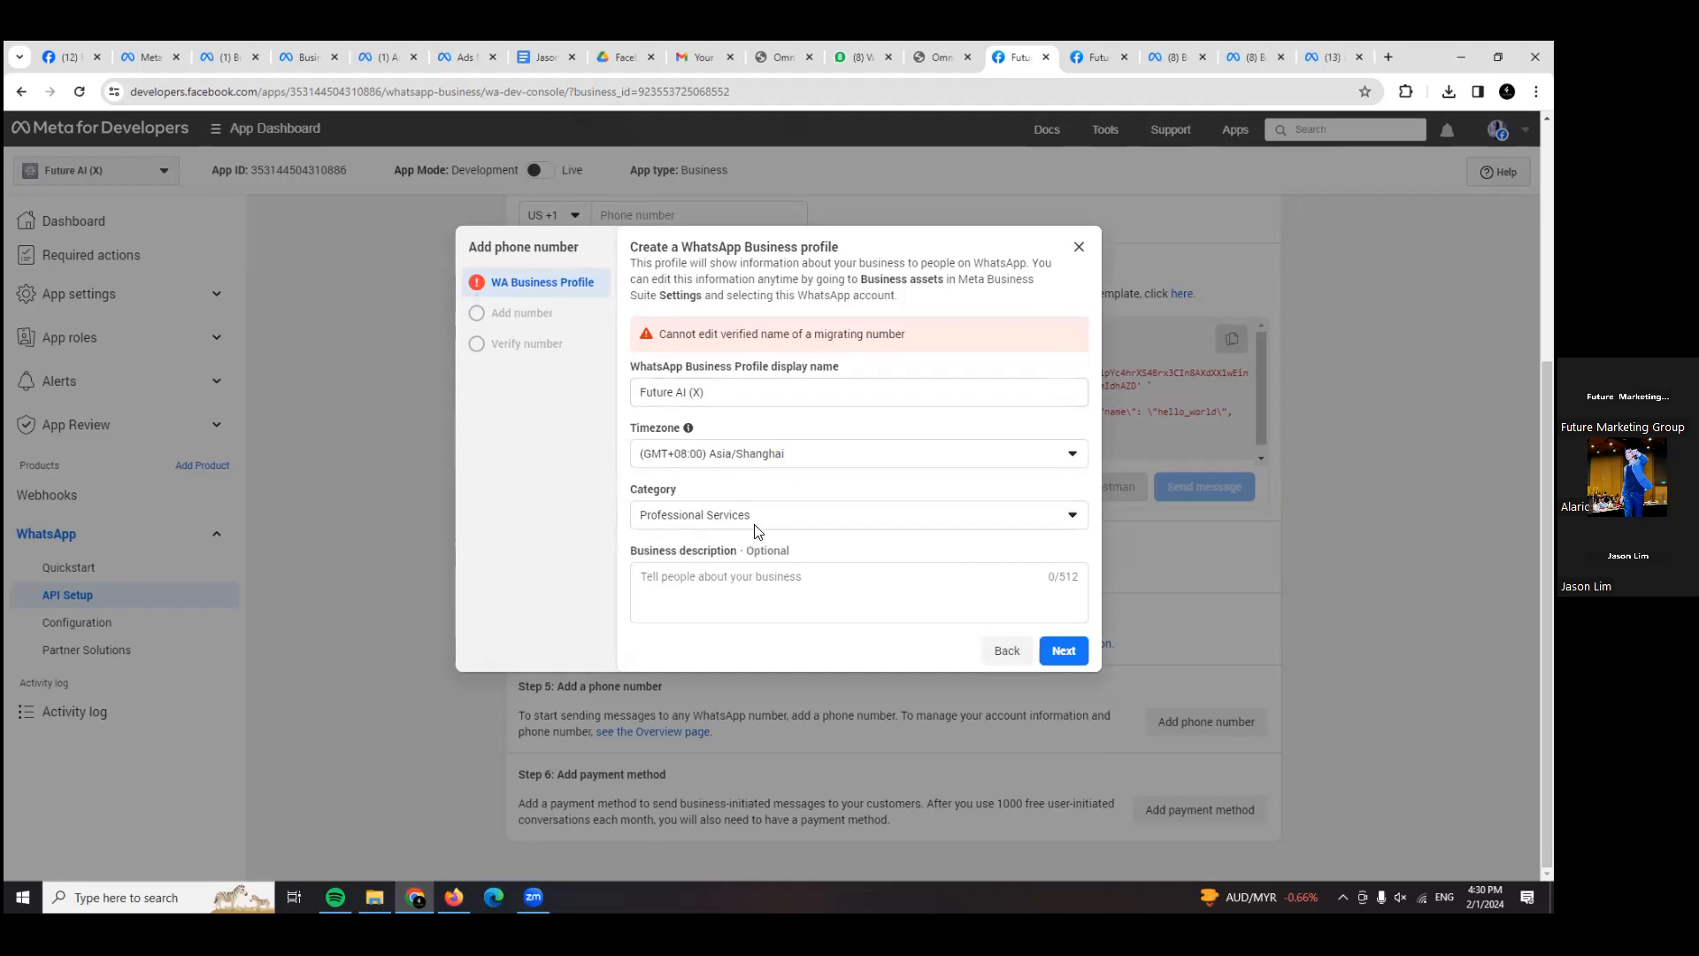
- Correct the phone number's digits and request a text-message verification code
{"action": "left_click", "coordinate": [1063, 649]}
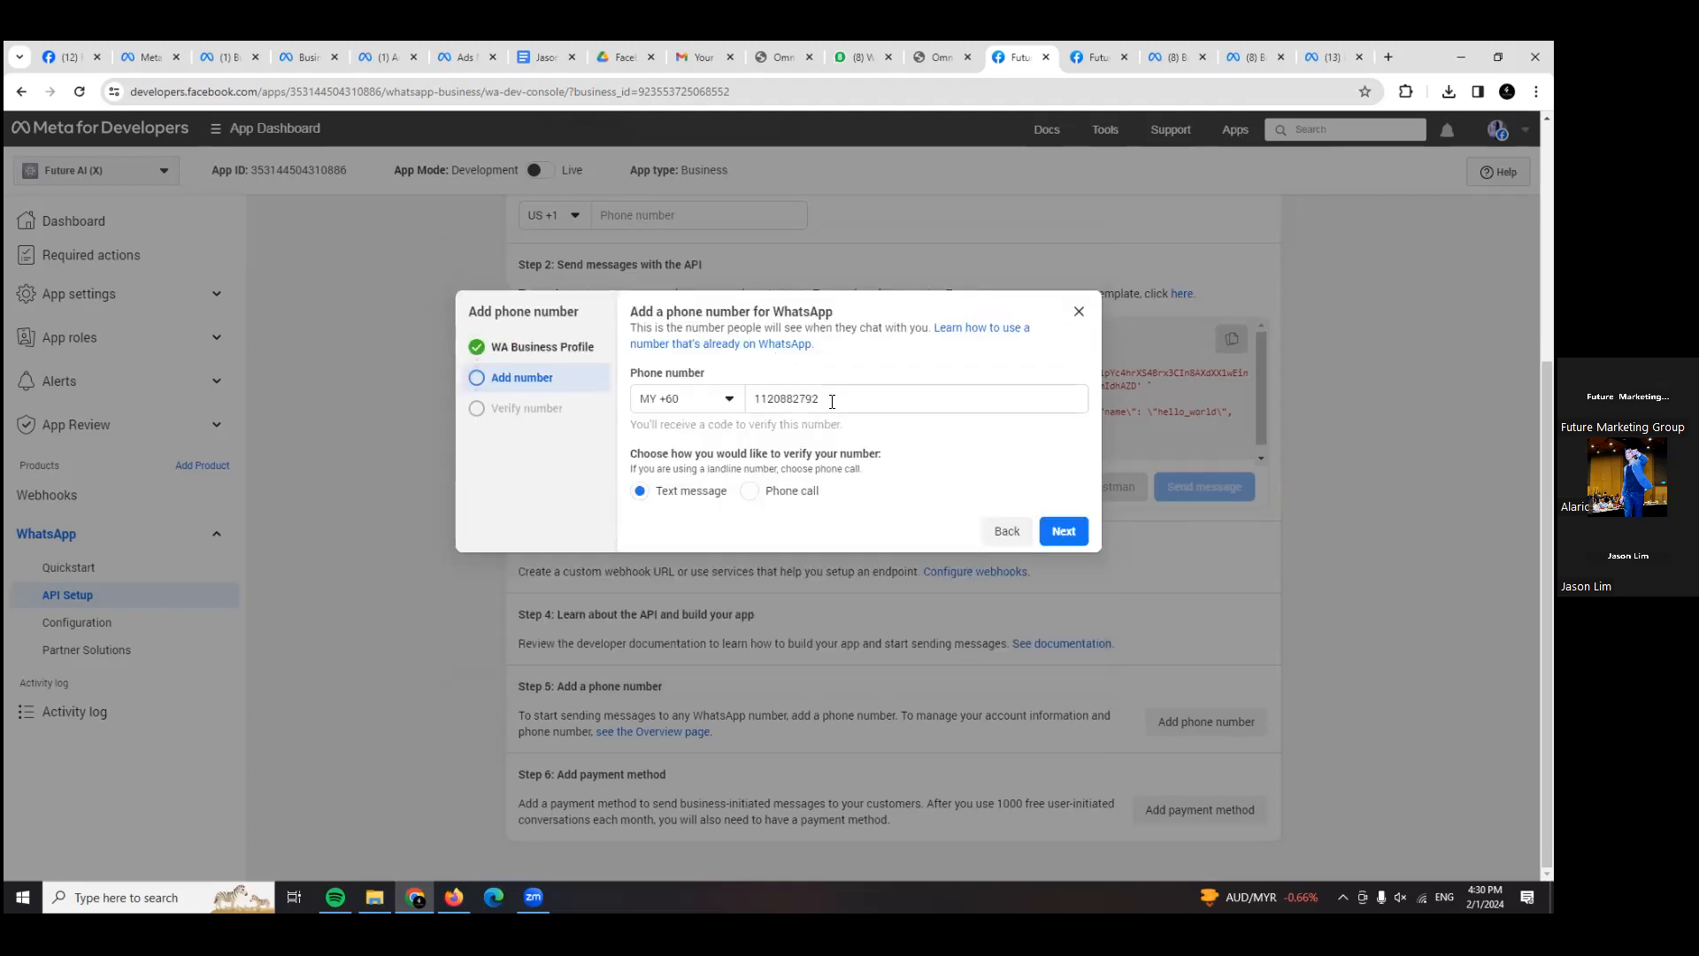
{"action": "left_click_drag", "start_coordinate": [830, 407], "coordinate": [668, 395]}
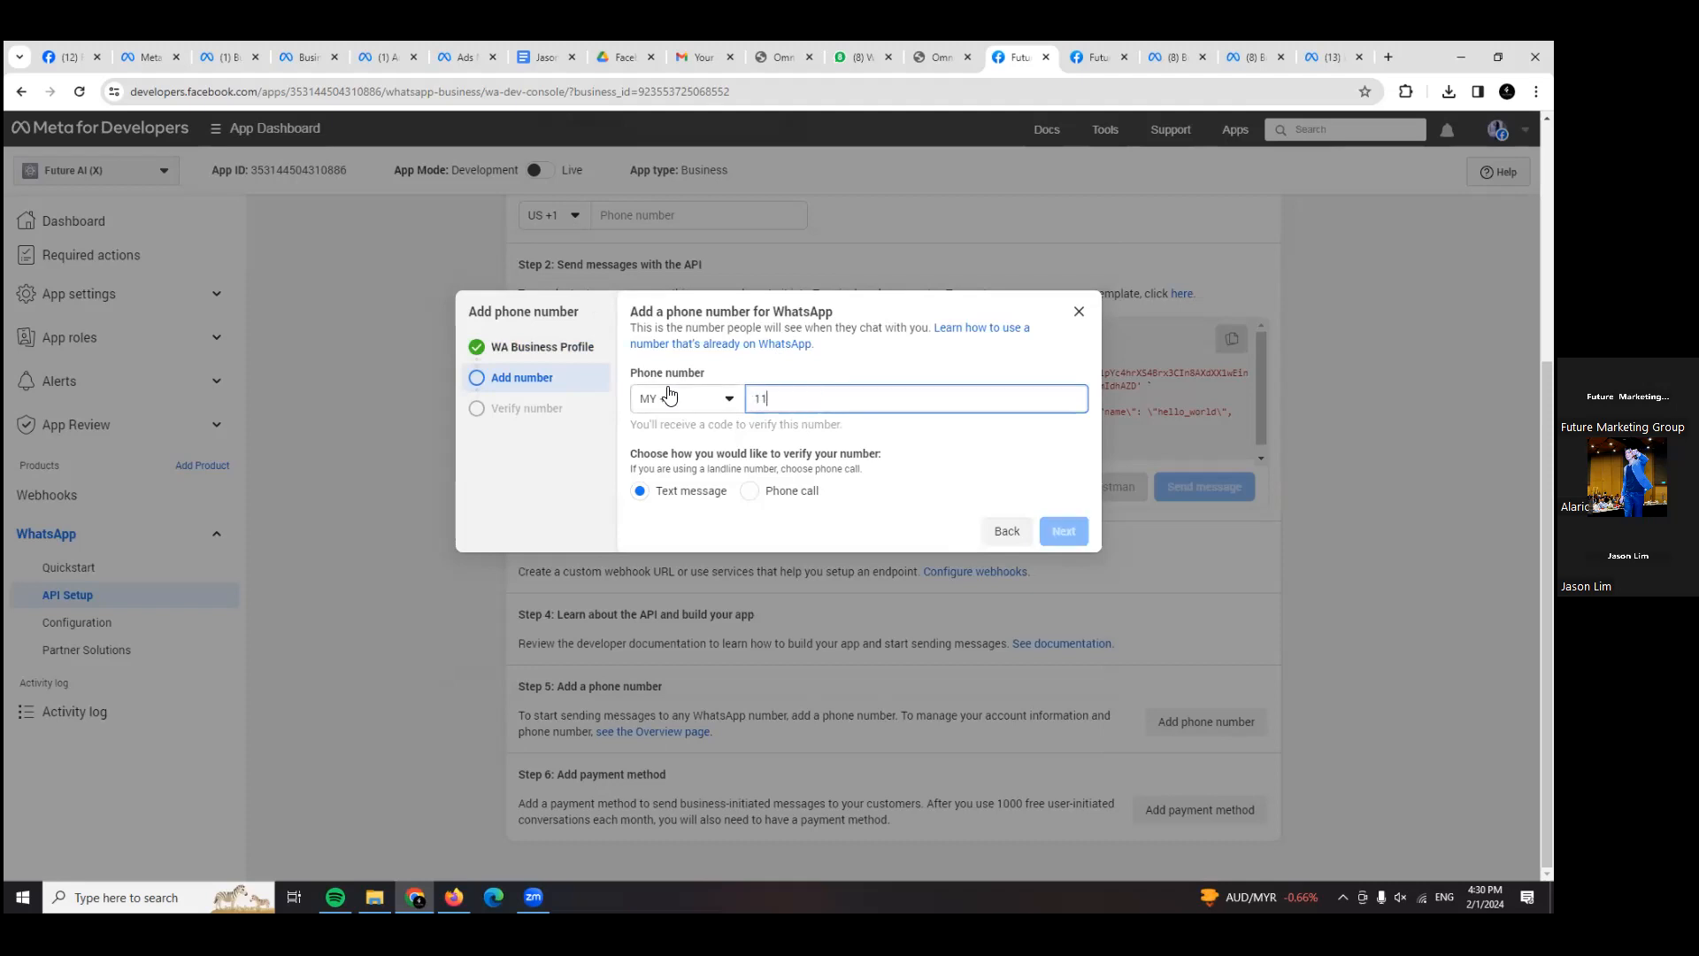
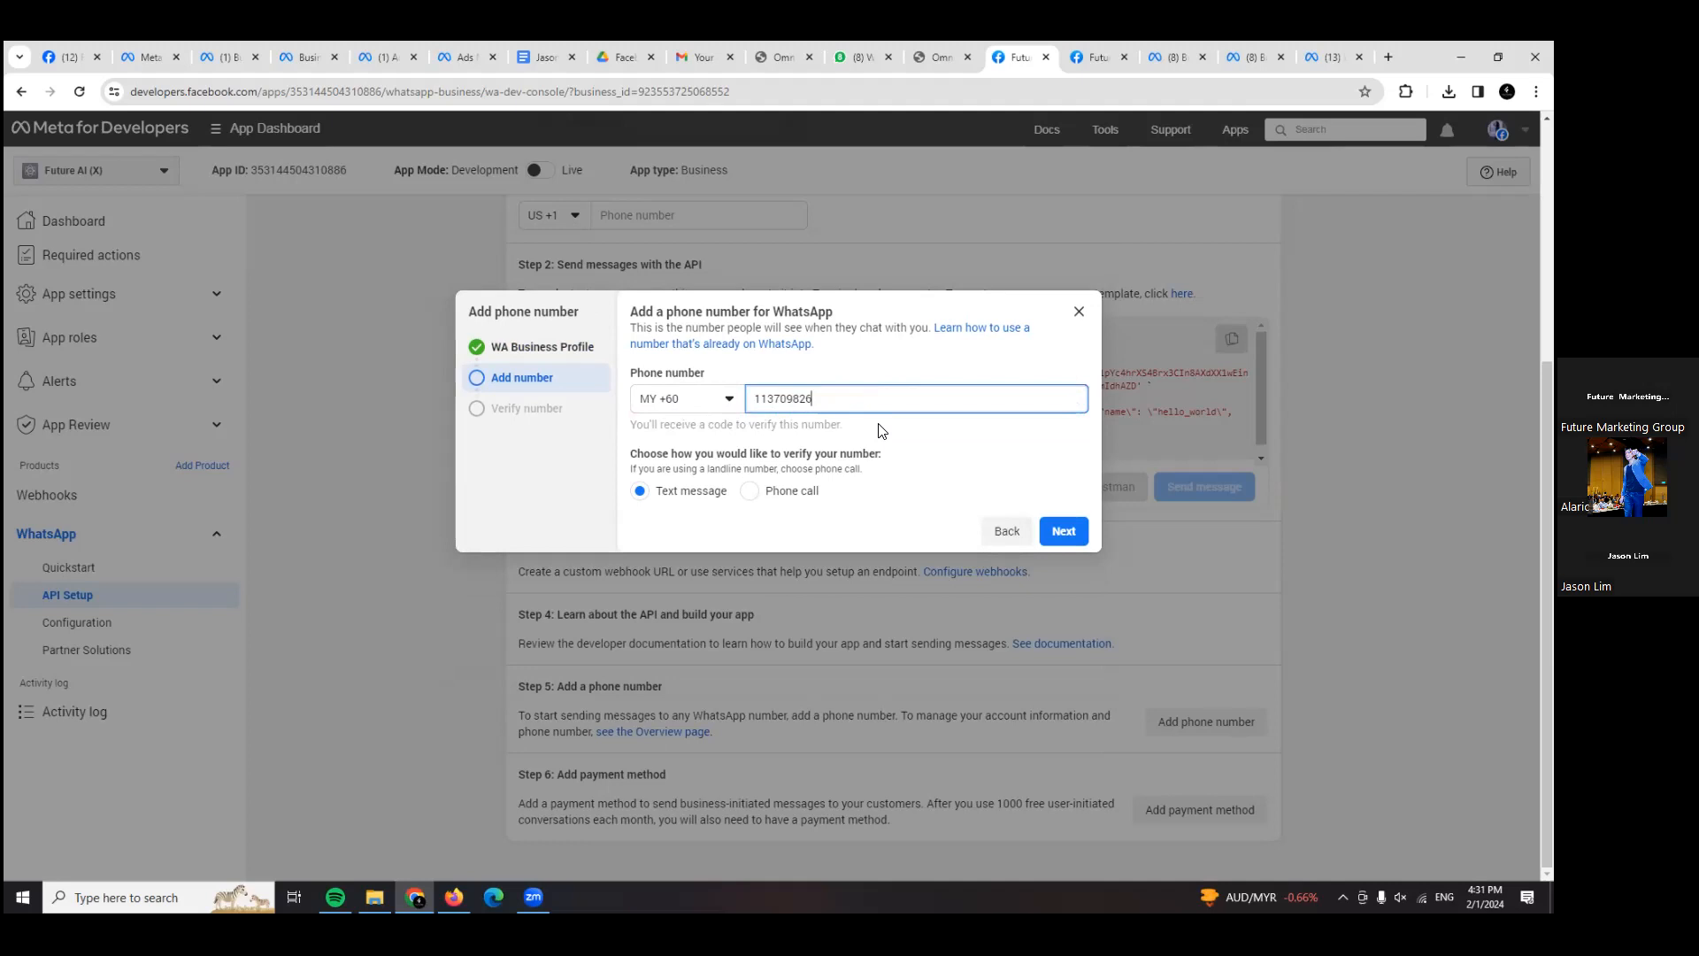
{"action": "left_click", "coordinate": [860, 56]}
{"action": "left_click", "coordinate": [1008, 49]}
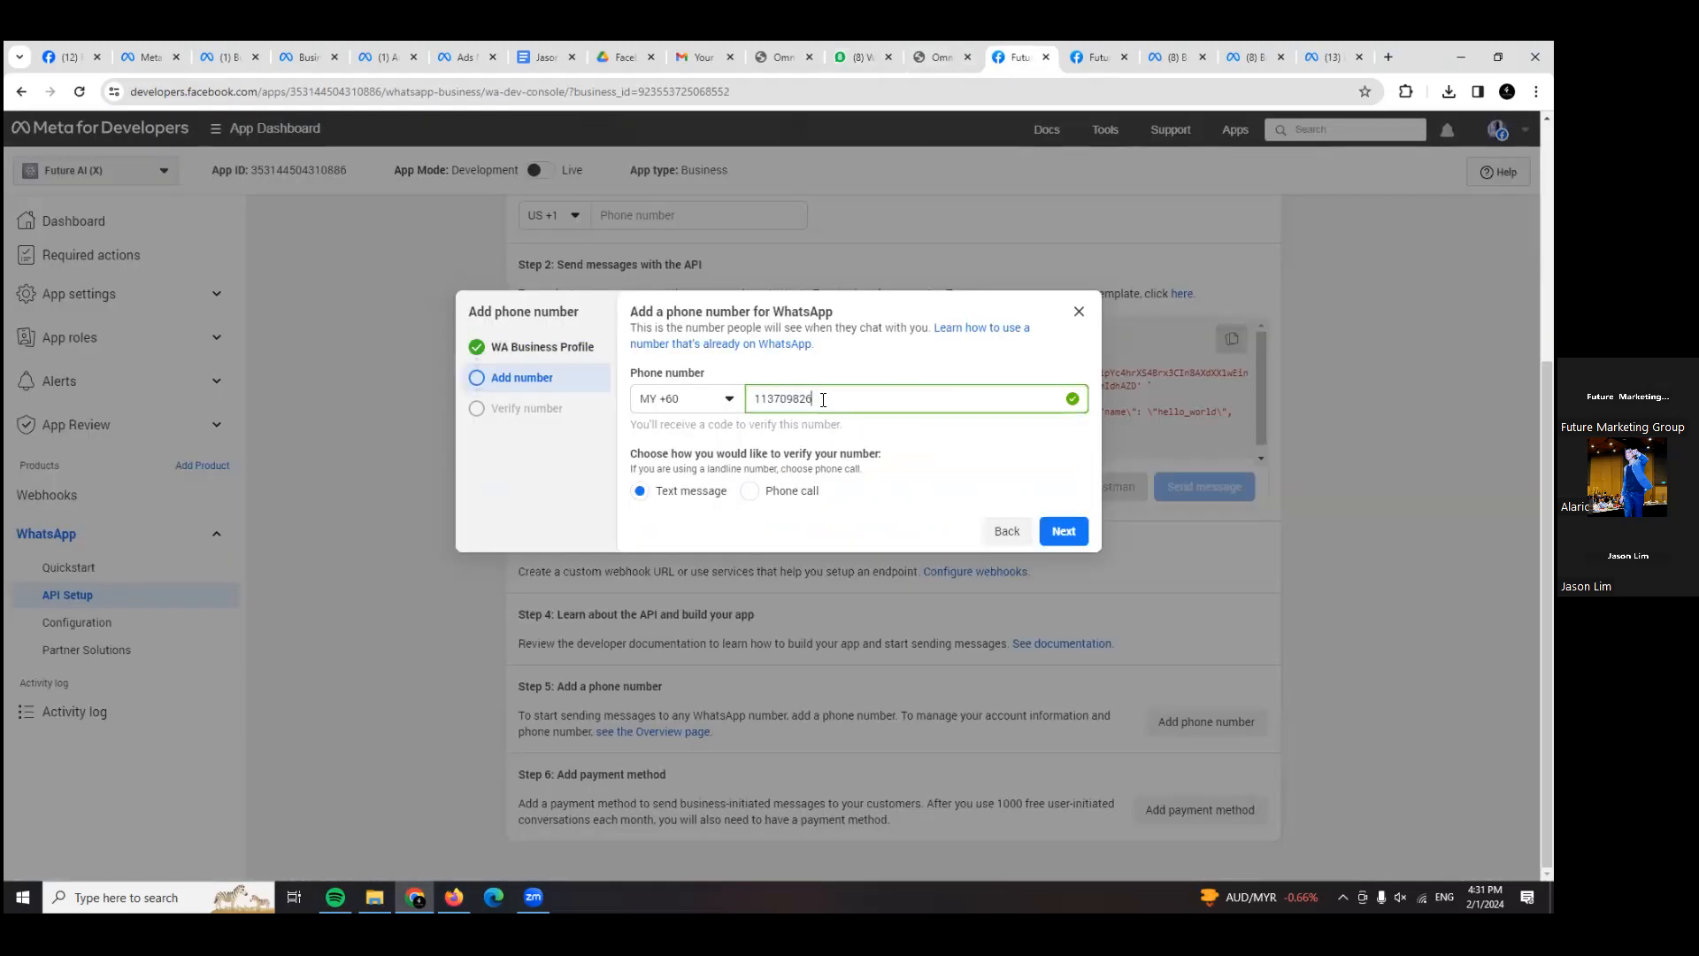
{"action": "key", "text": "BackSpace"}
{"action": "key", "text": "BackSpace"}
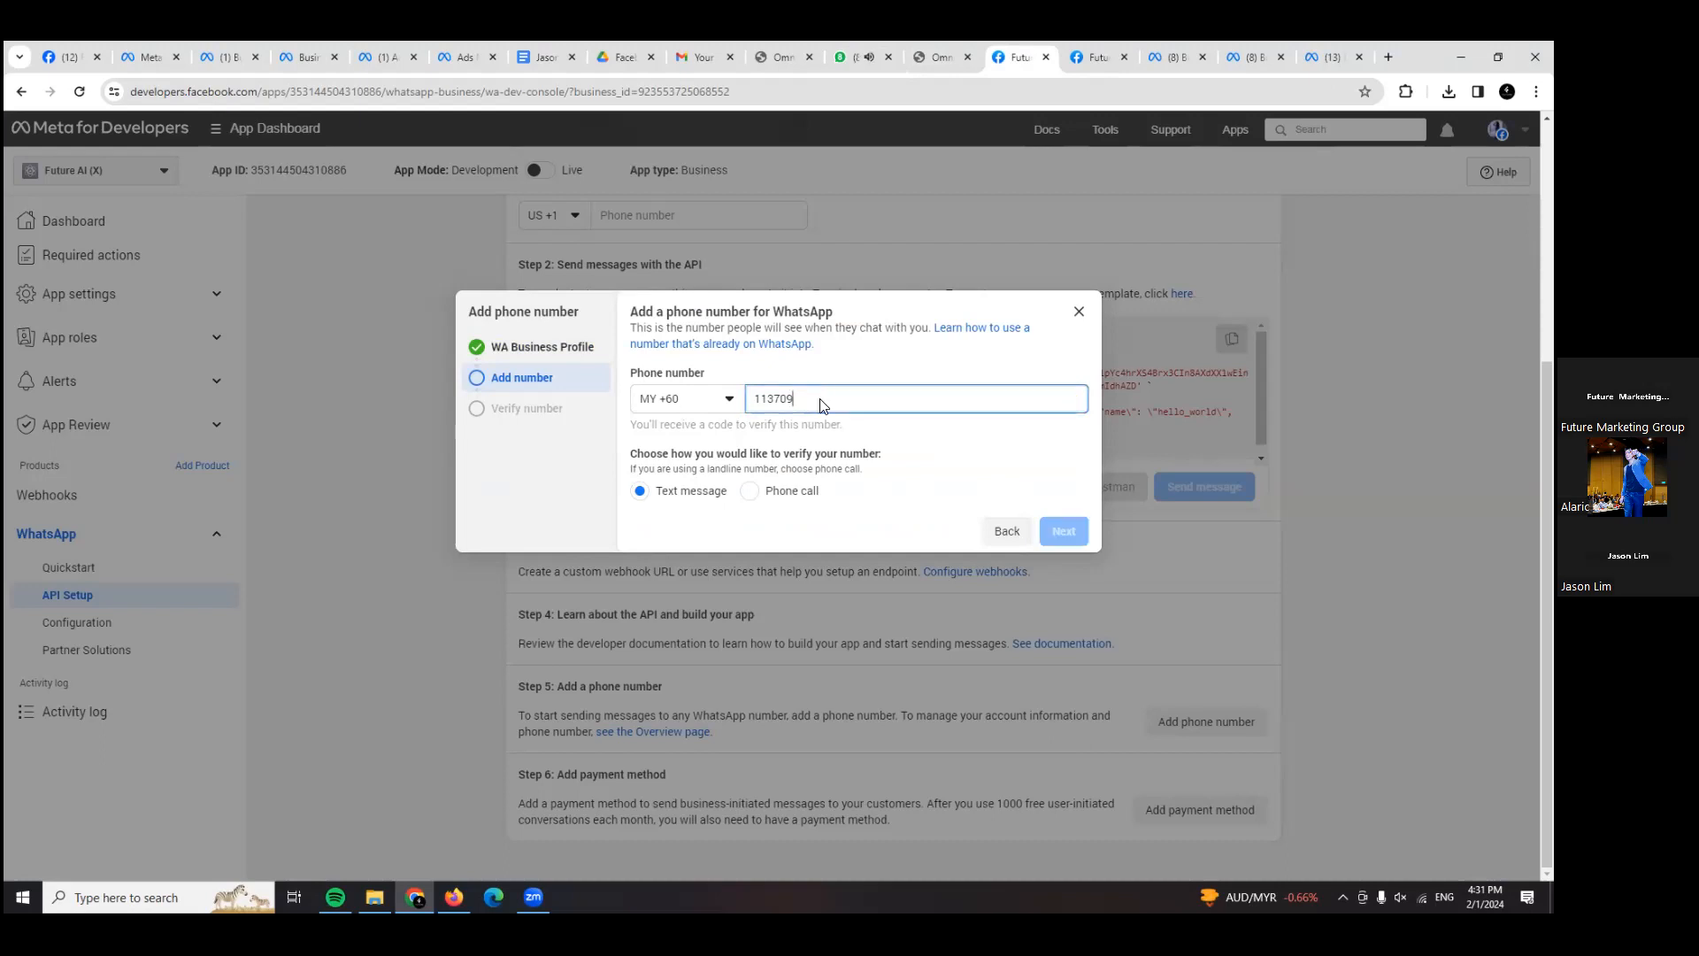
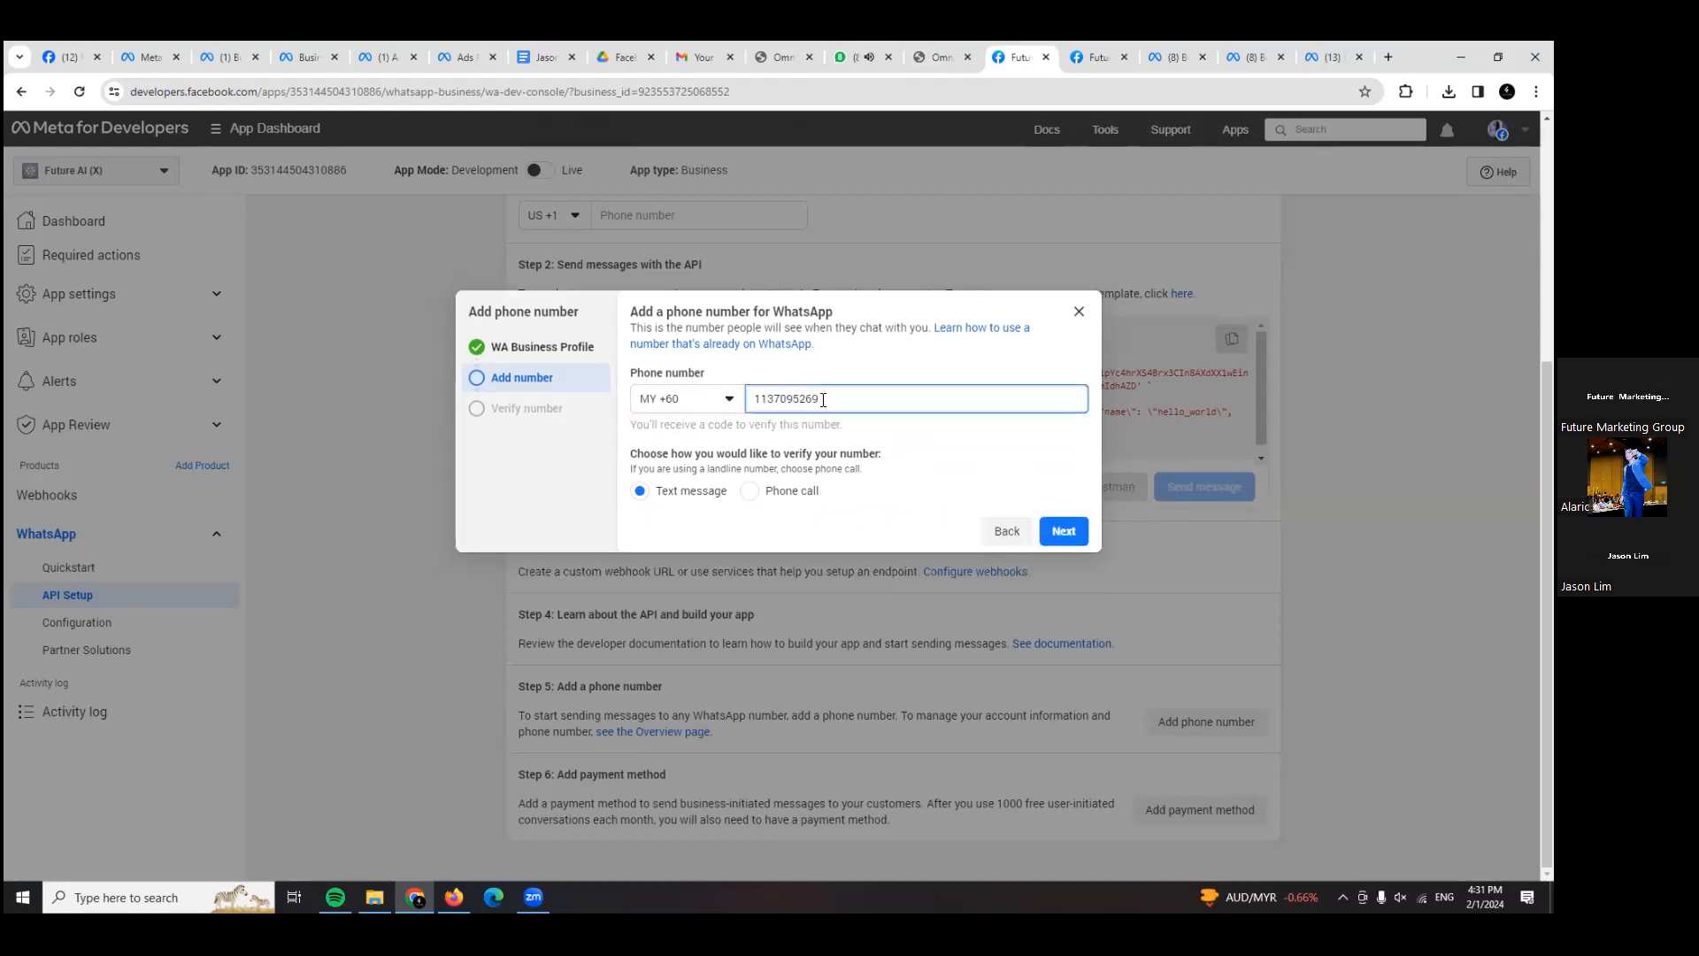
{"action": "left_click", "coordinate": [1060, 529]}
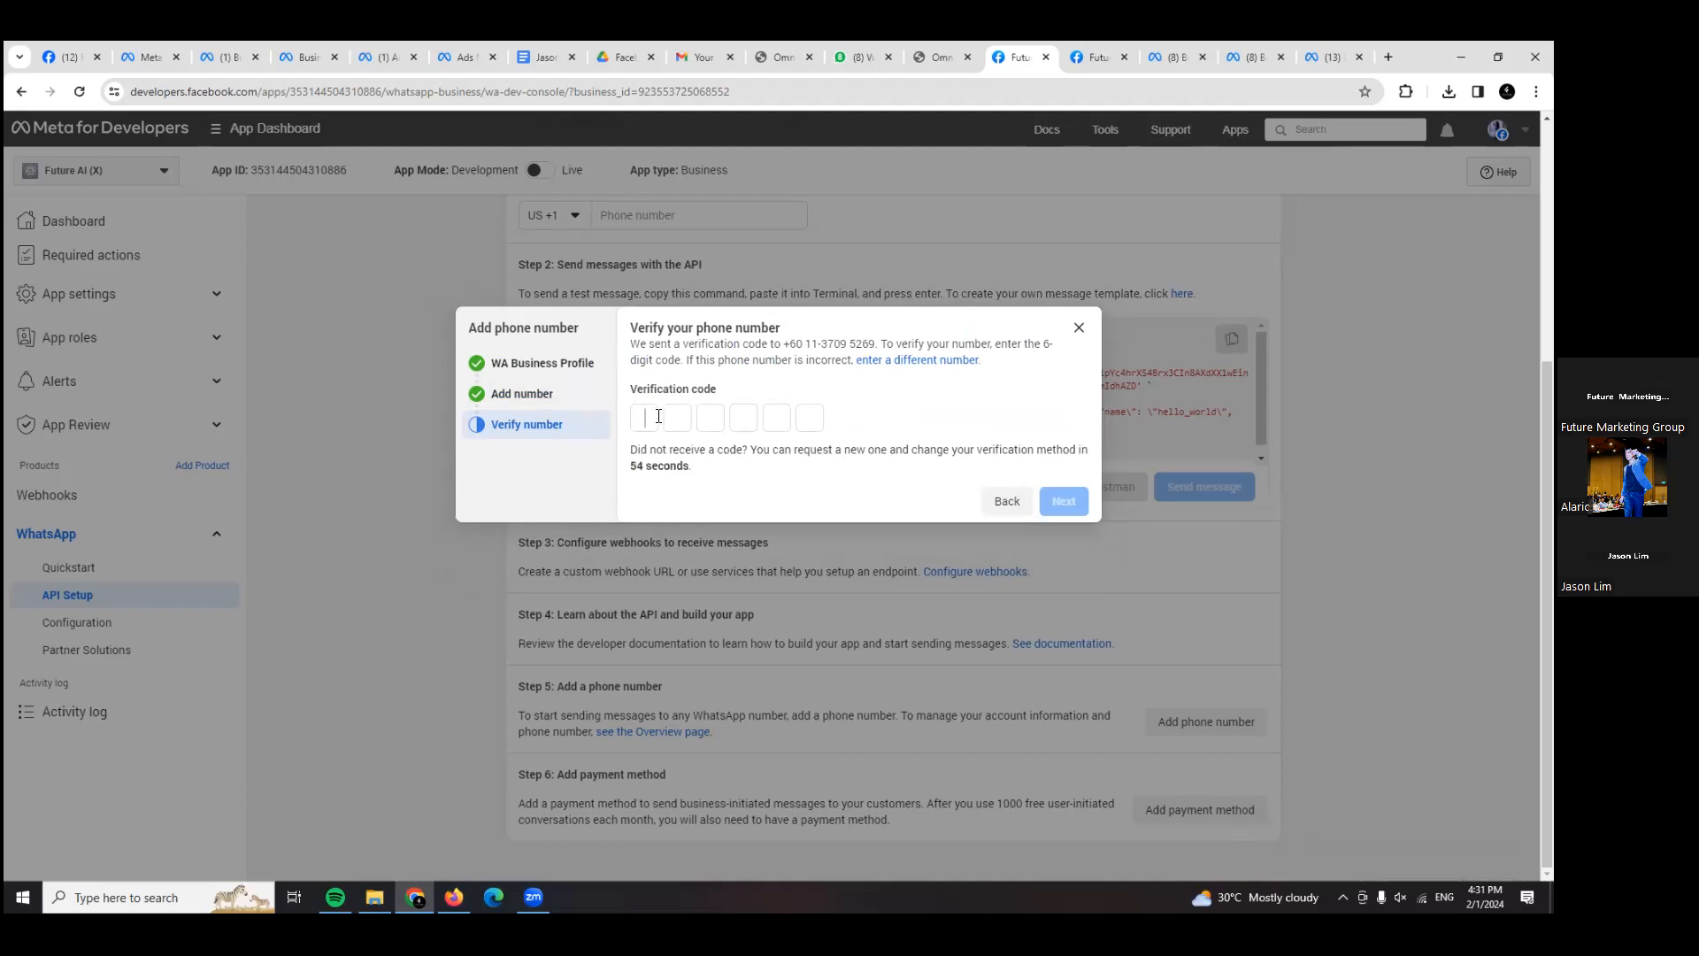
- Confirm the +60 number with its text-message verification code, then return to OmniConvo's wizard
{"action": "left_click", "coordinate": [1064, 502]}
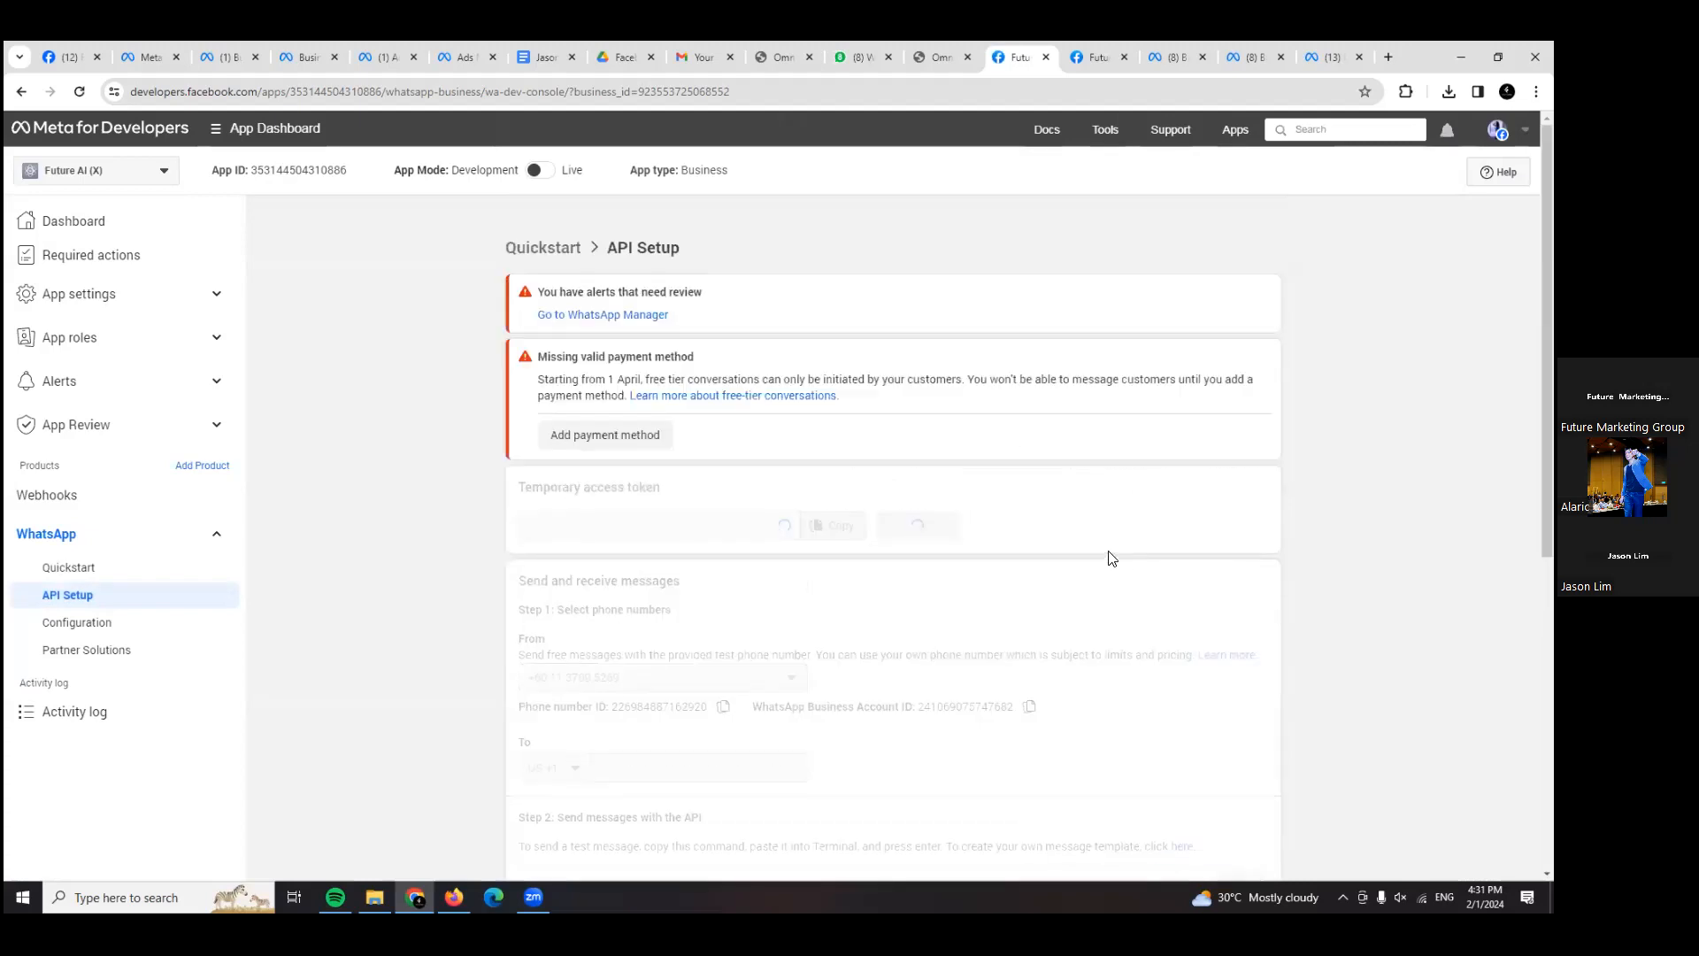
{"action": "scroll", "coordinate": [960, 416], "scroll_direction": "down", "scroll_amount": 2}
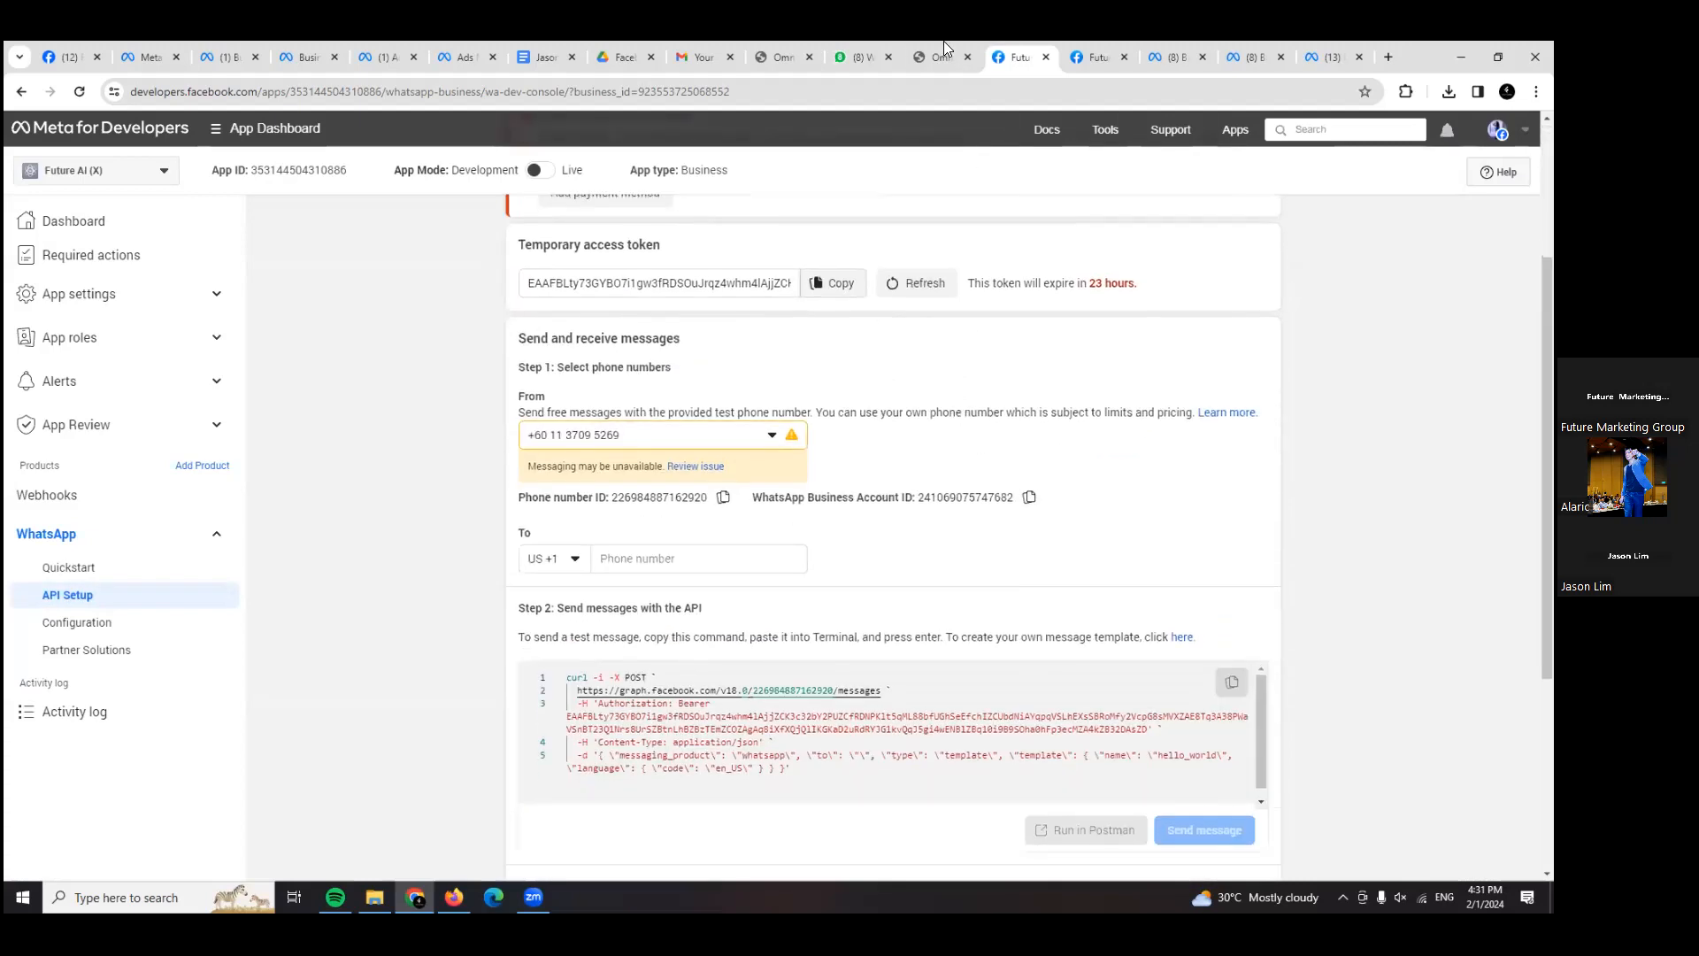
{"action": "left_click", "coordinate": [940, 57]}
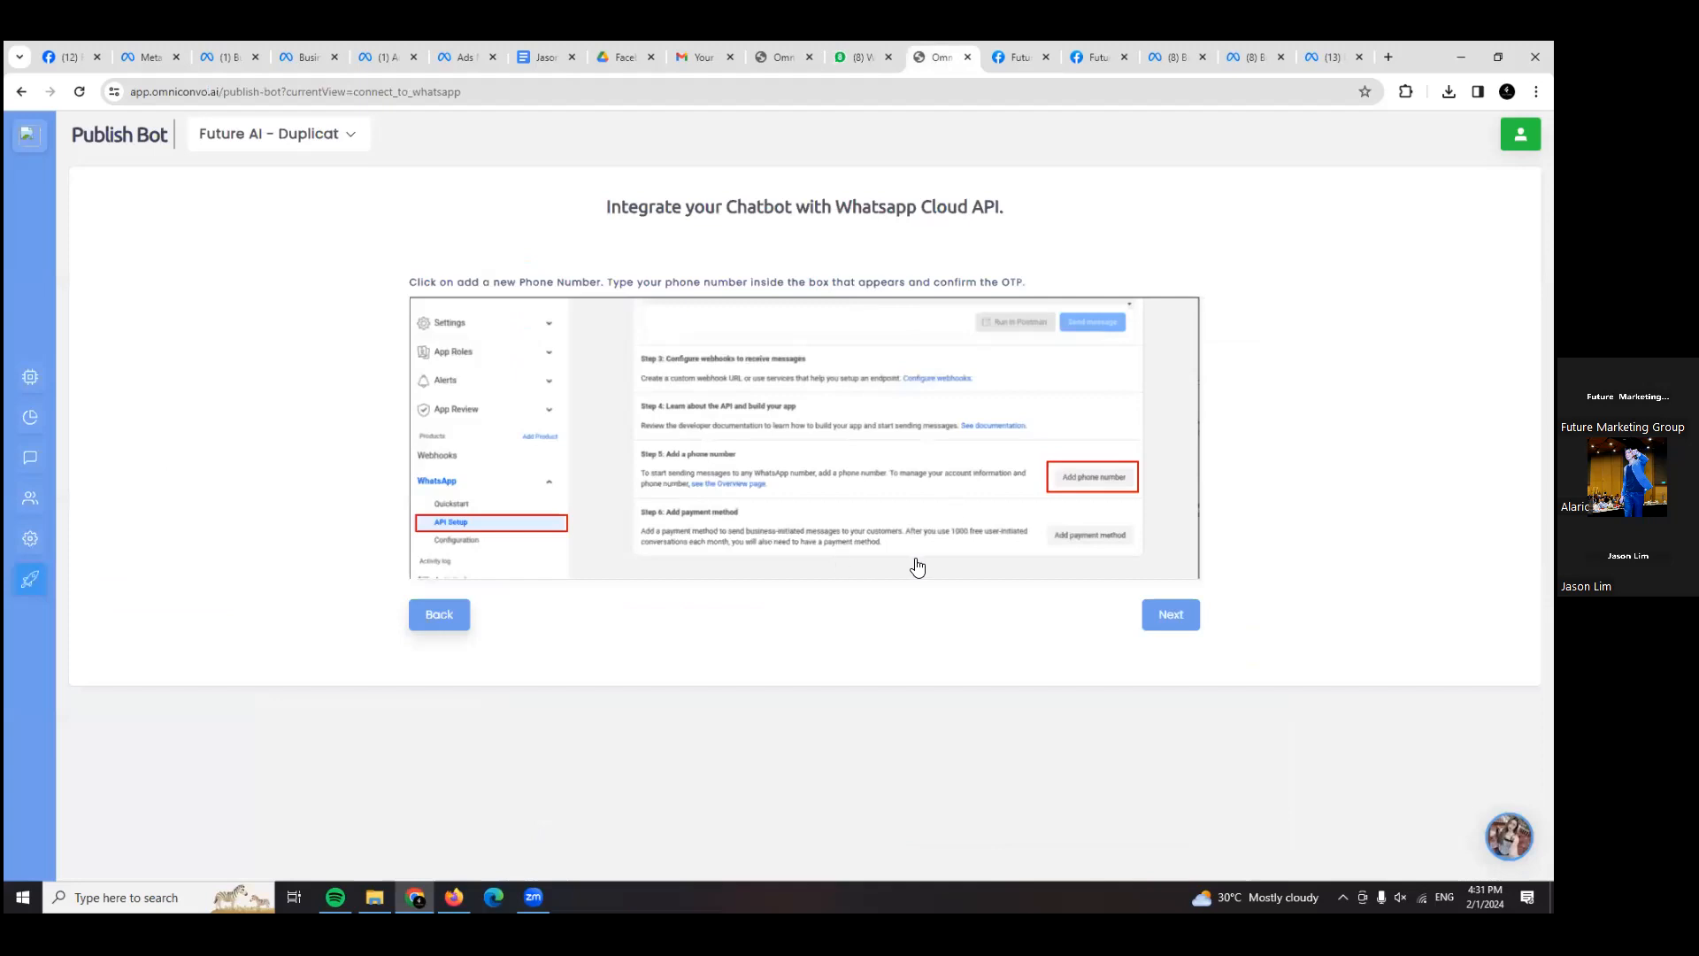
- Copy the Phone number ID from Meta's API Setup into OmniConvo's Phone Number ID field
{"action": "left_click", "coordinate": [1170, 616]}
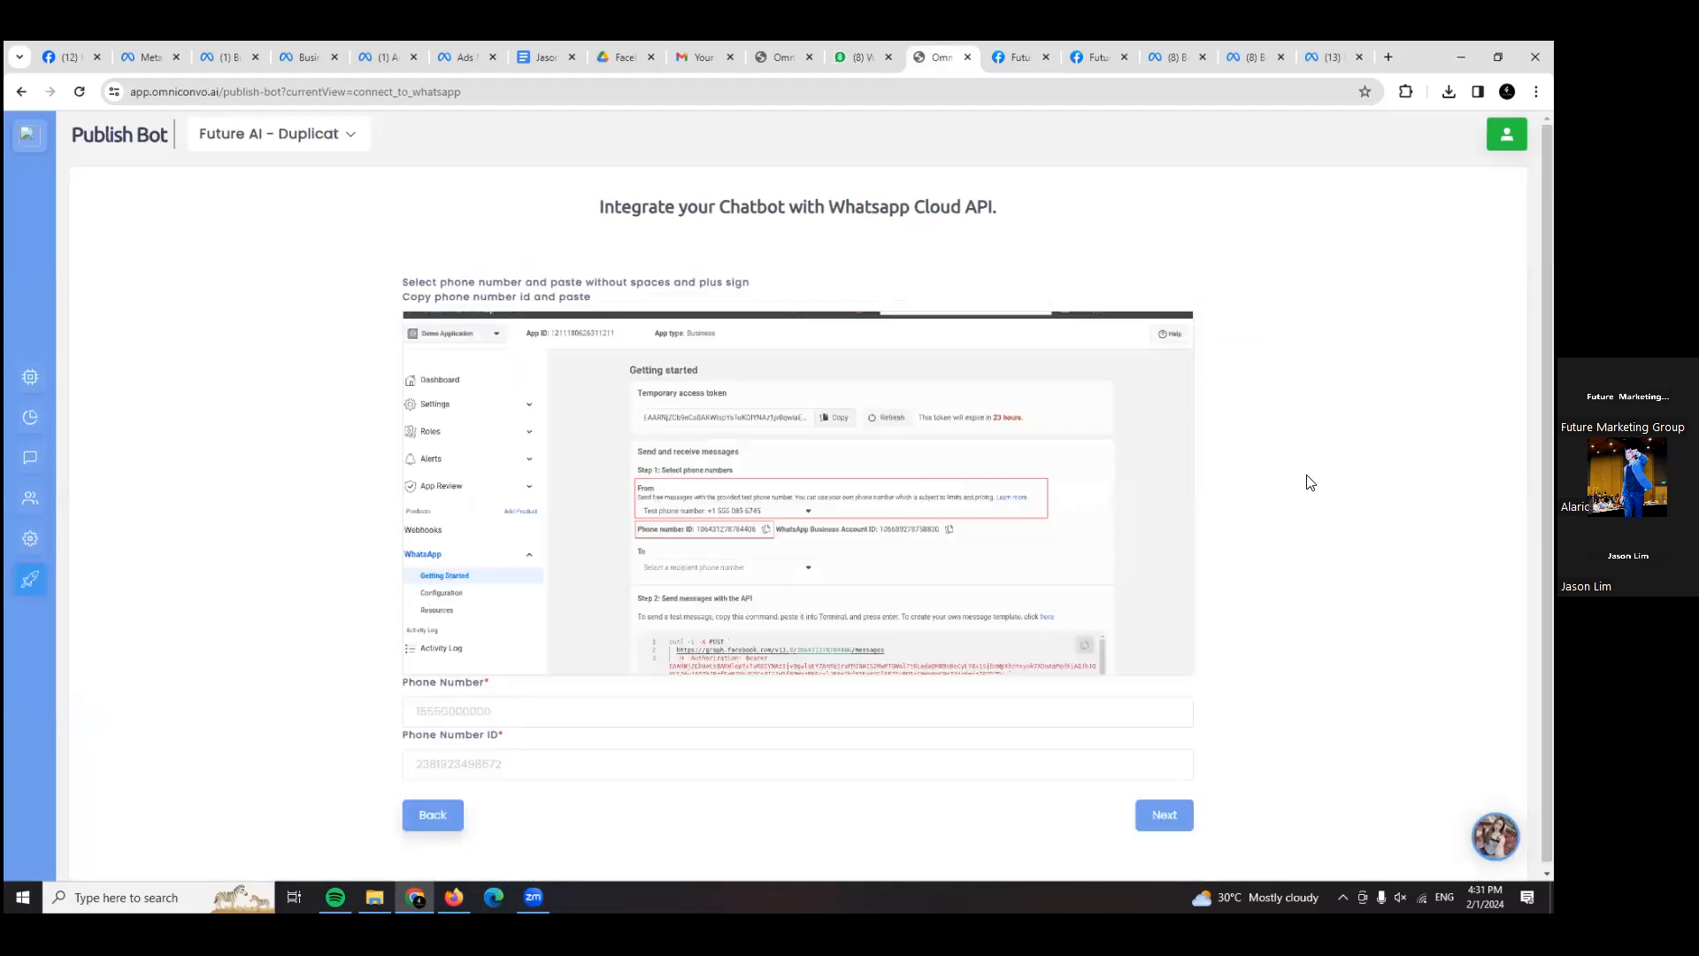
{"action": "left_click", "coordinate": [993, 53]}
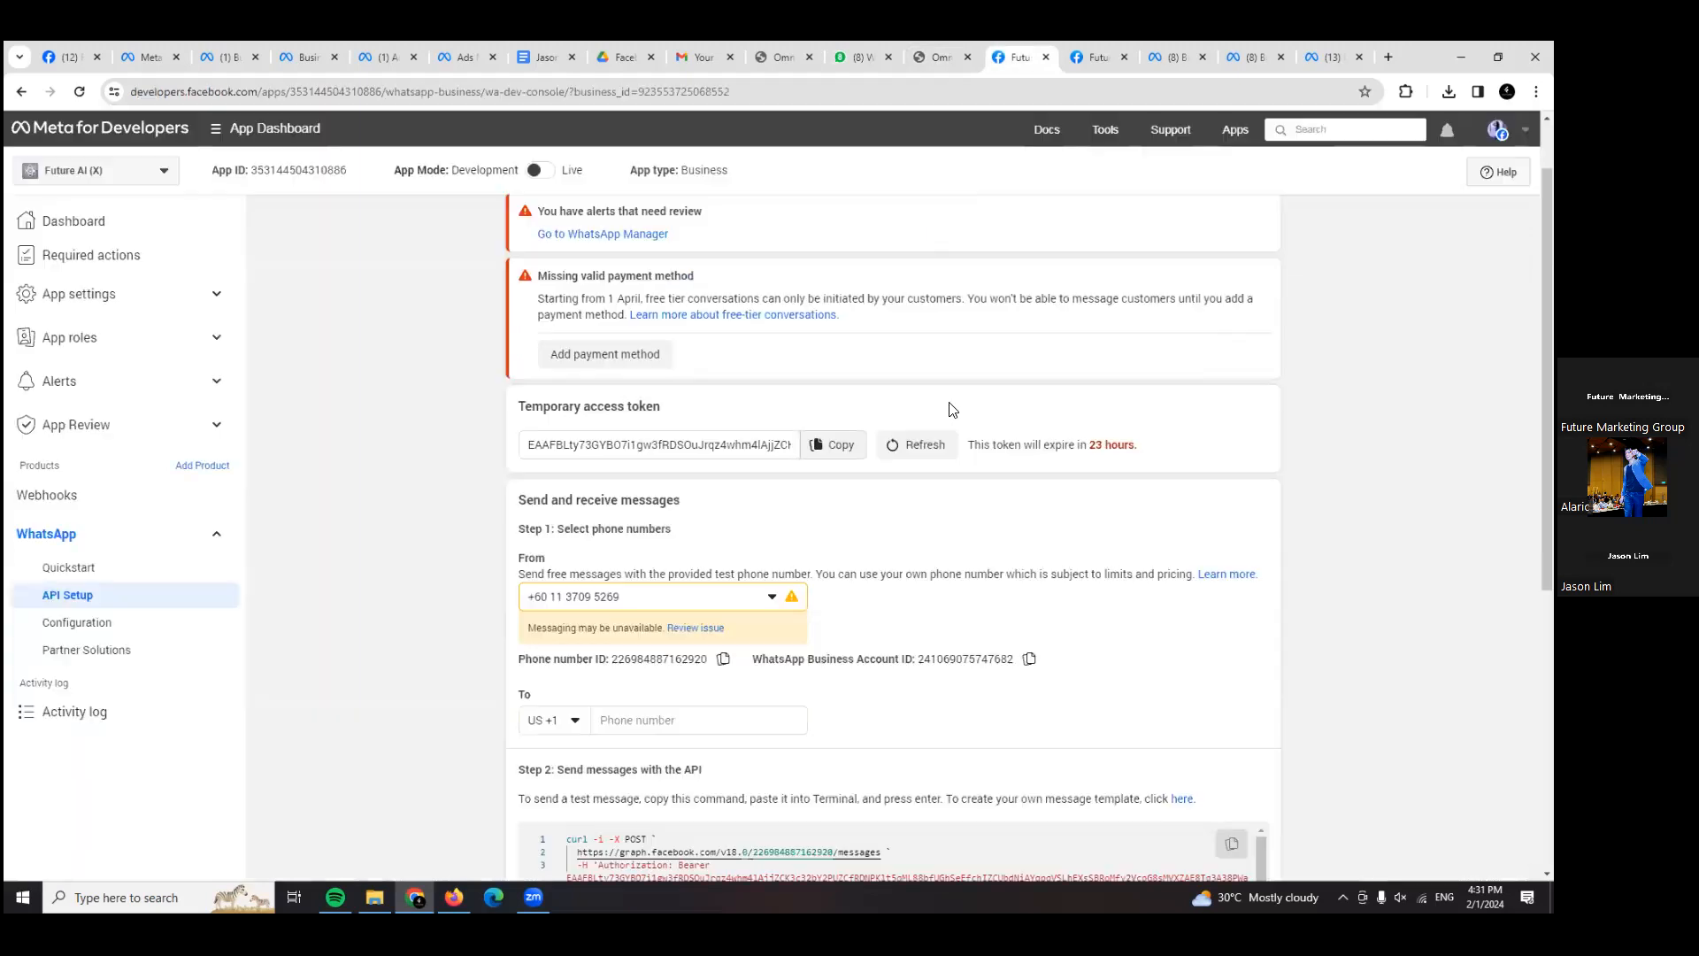
{"action": "scroll", "coordinate": [758, 493], "scroll_direction": "down", "scroll_amount": 2}
{"action": "left_click", "coordinate": [735, 502]}
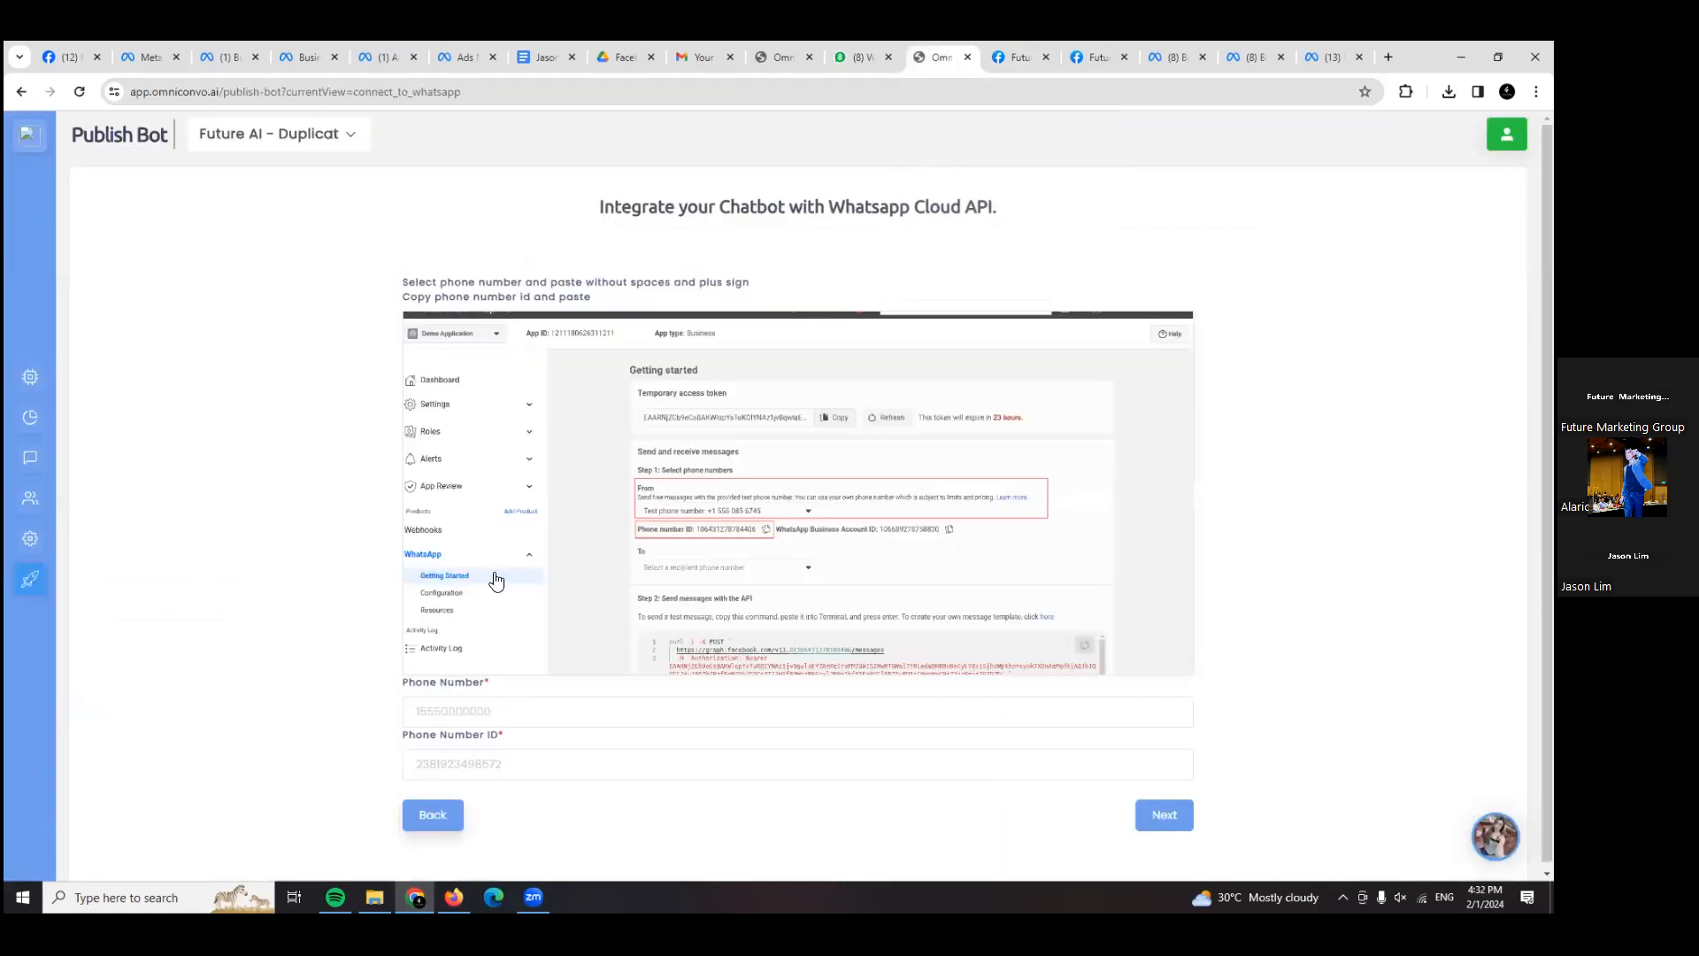
{"action": "left_click", "coordinate": [939, 43]}
{"action": "left_click", "coordinate": [528, 757]}
{"action": "key", "text": "ctrl+v"}
- Enter the +60 WhatsApp phone number in the Phone Number field and continue
{"action": "left_click", "coordinate": [545, 714]}
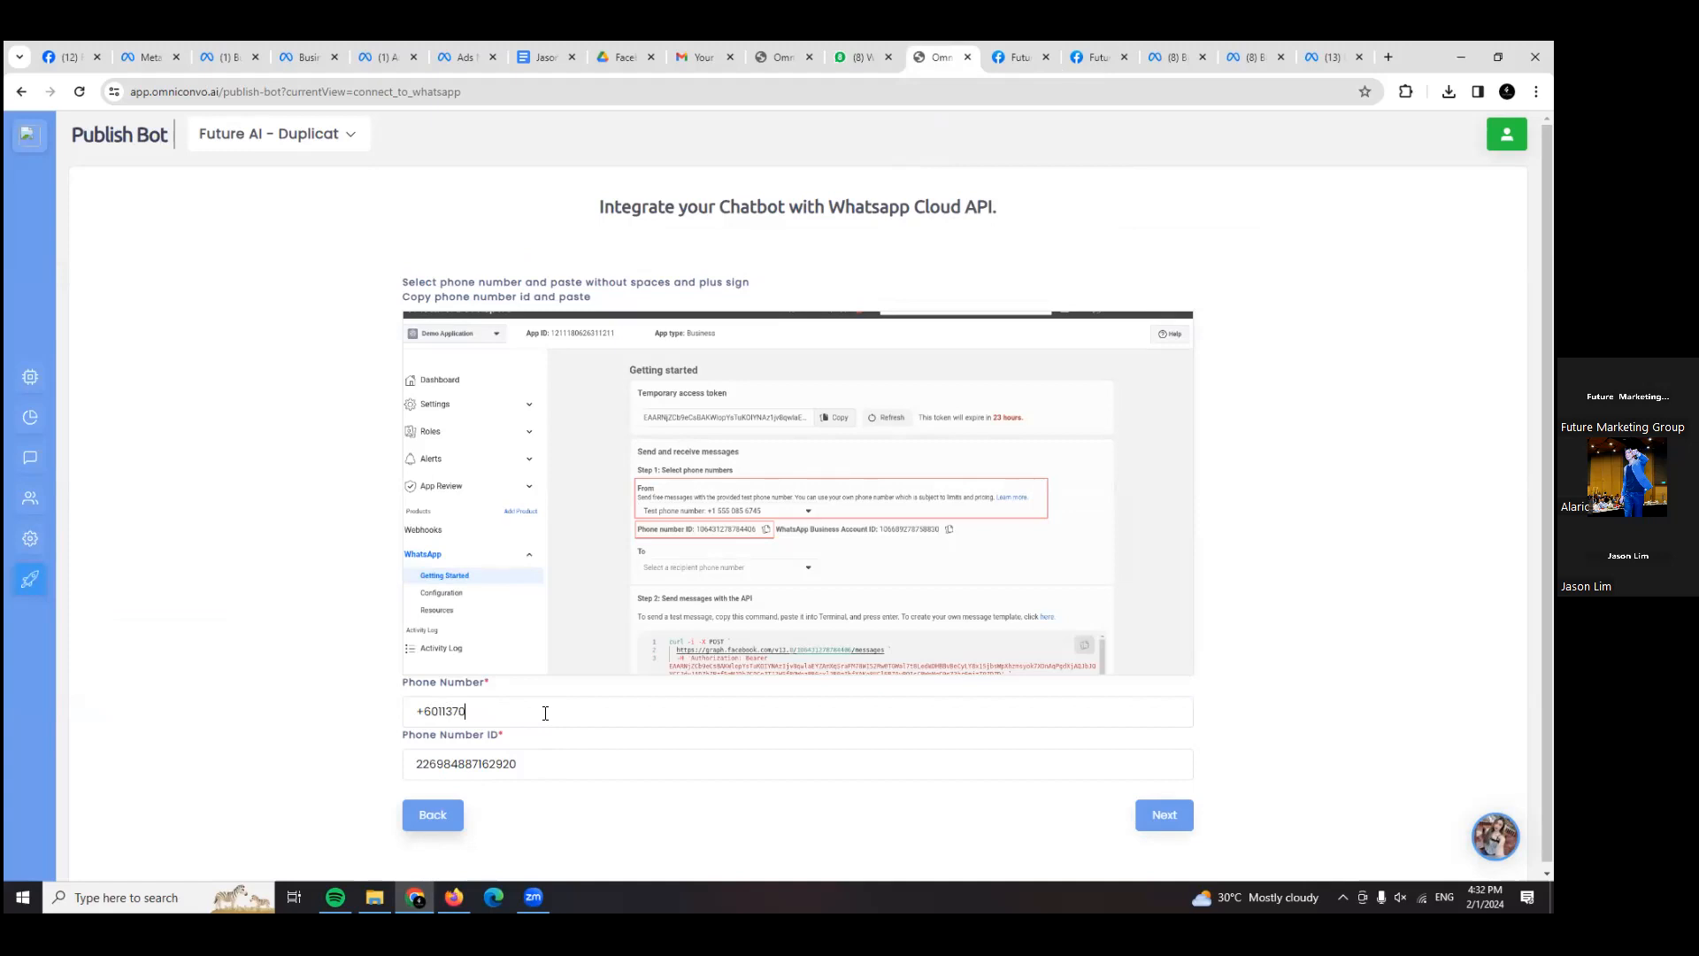
{"action": "left_click", "coordinate": [1014, 57]}
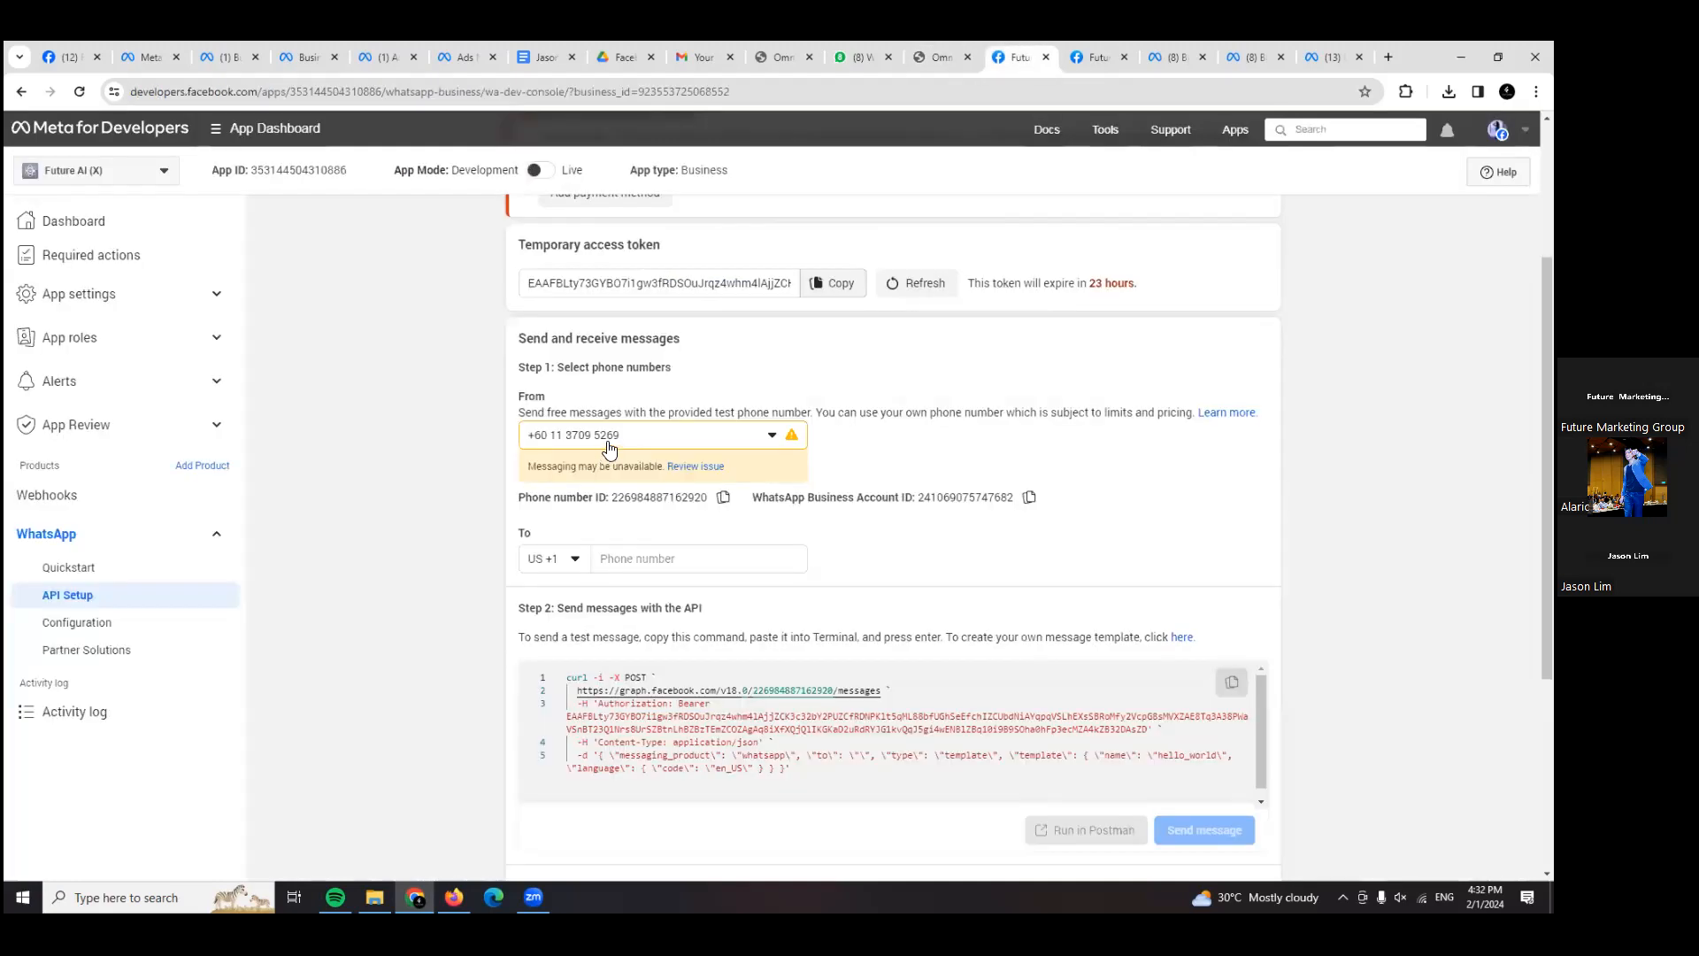
{"action": "left_click", "coordinate": [947, 45]}
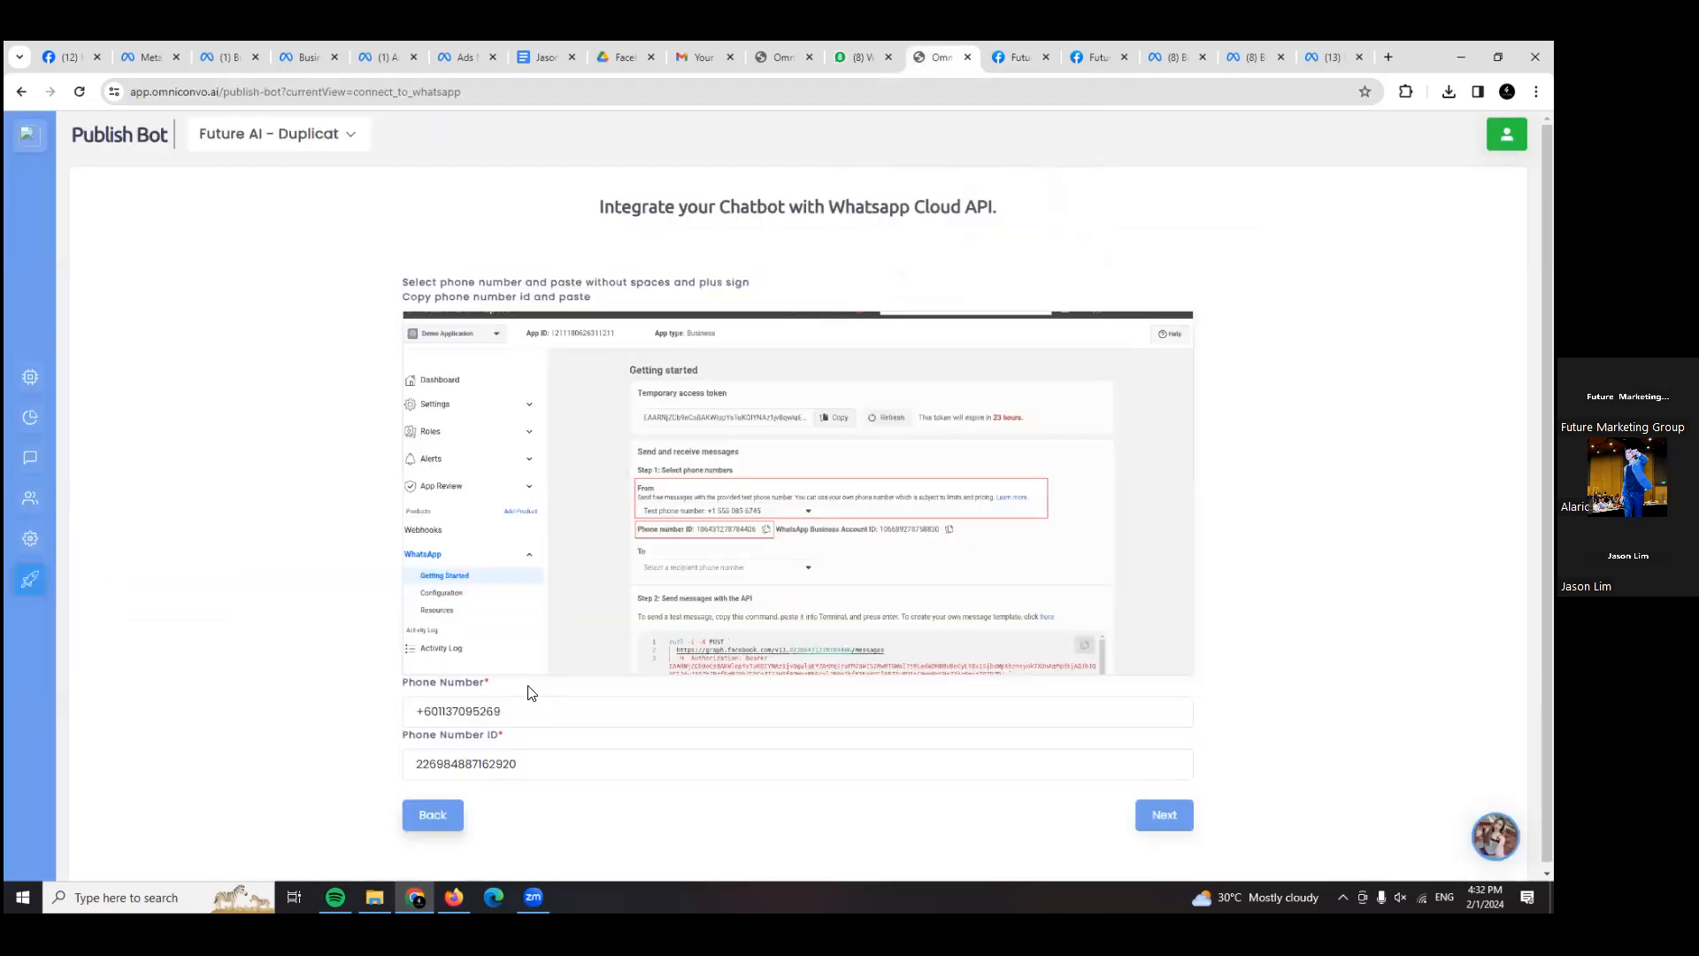
{"action": "left_click", "coordinate": [1161, 812]}
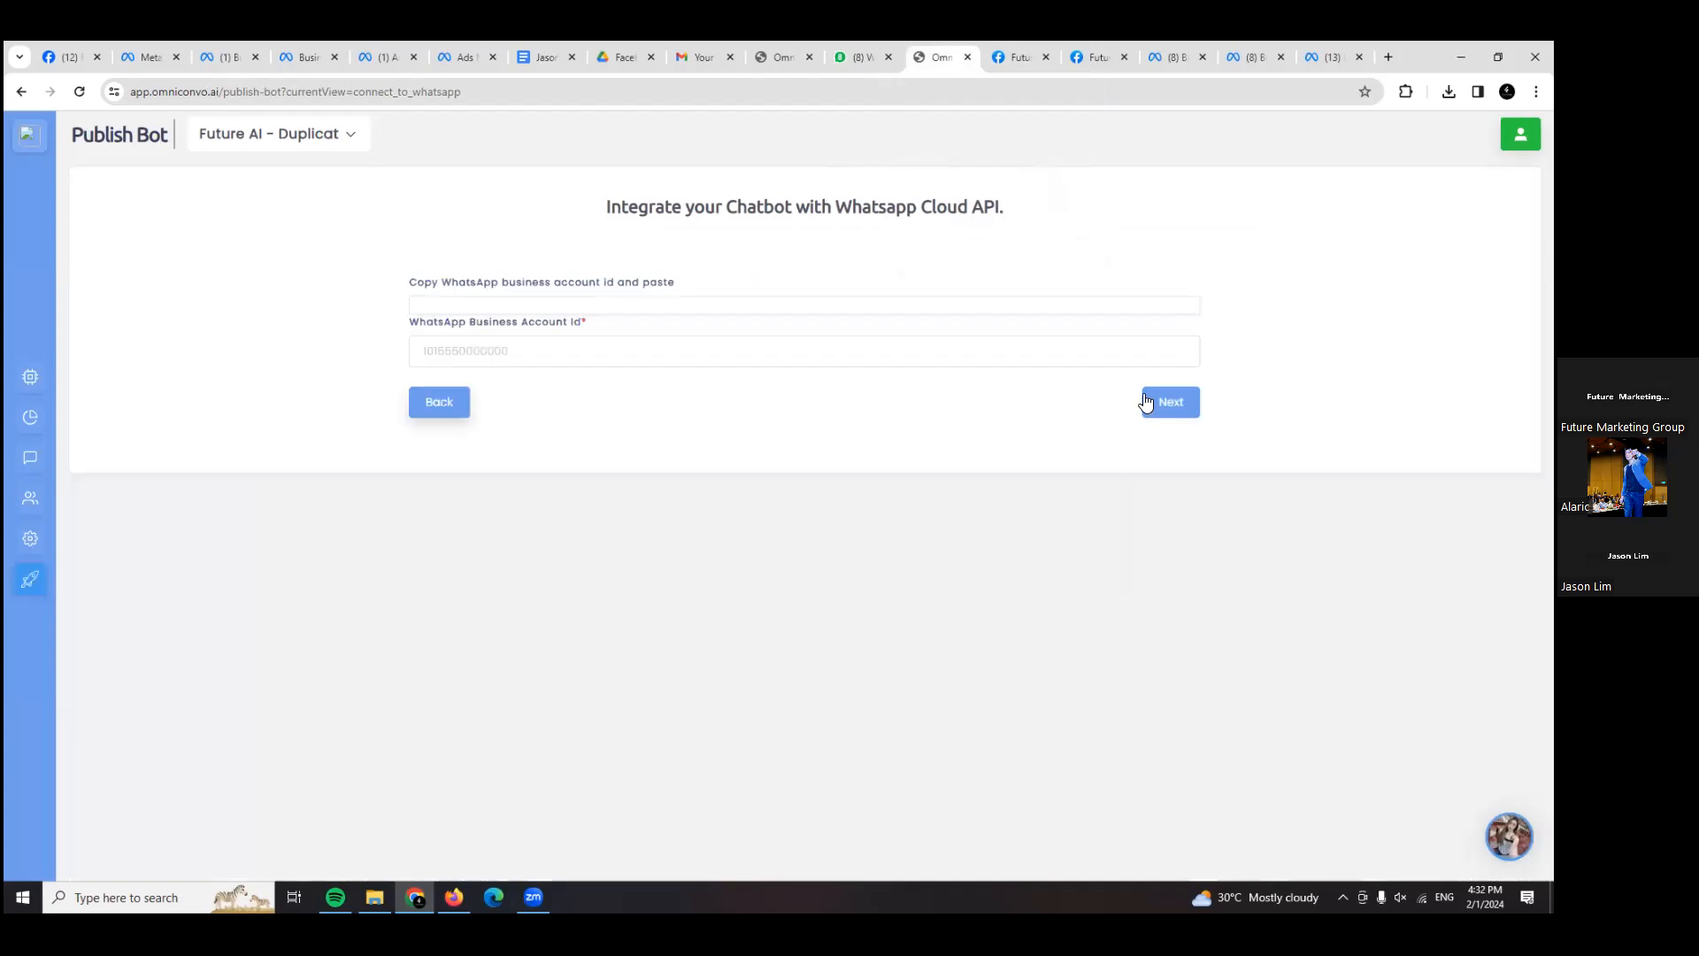
- Paste the WhatsApp Business Account ID from Meta's API Setup into OmniConvo and continue
{"action": "left_click", "coordinate": [1009, 53]}
{"action": "left_click", "coordinate": [1029, 497]}
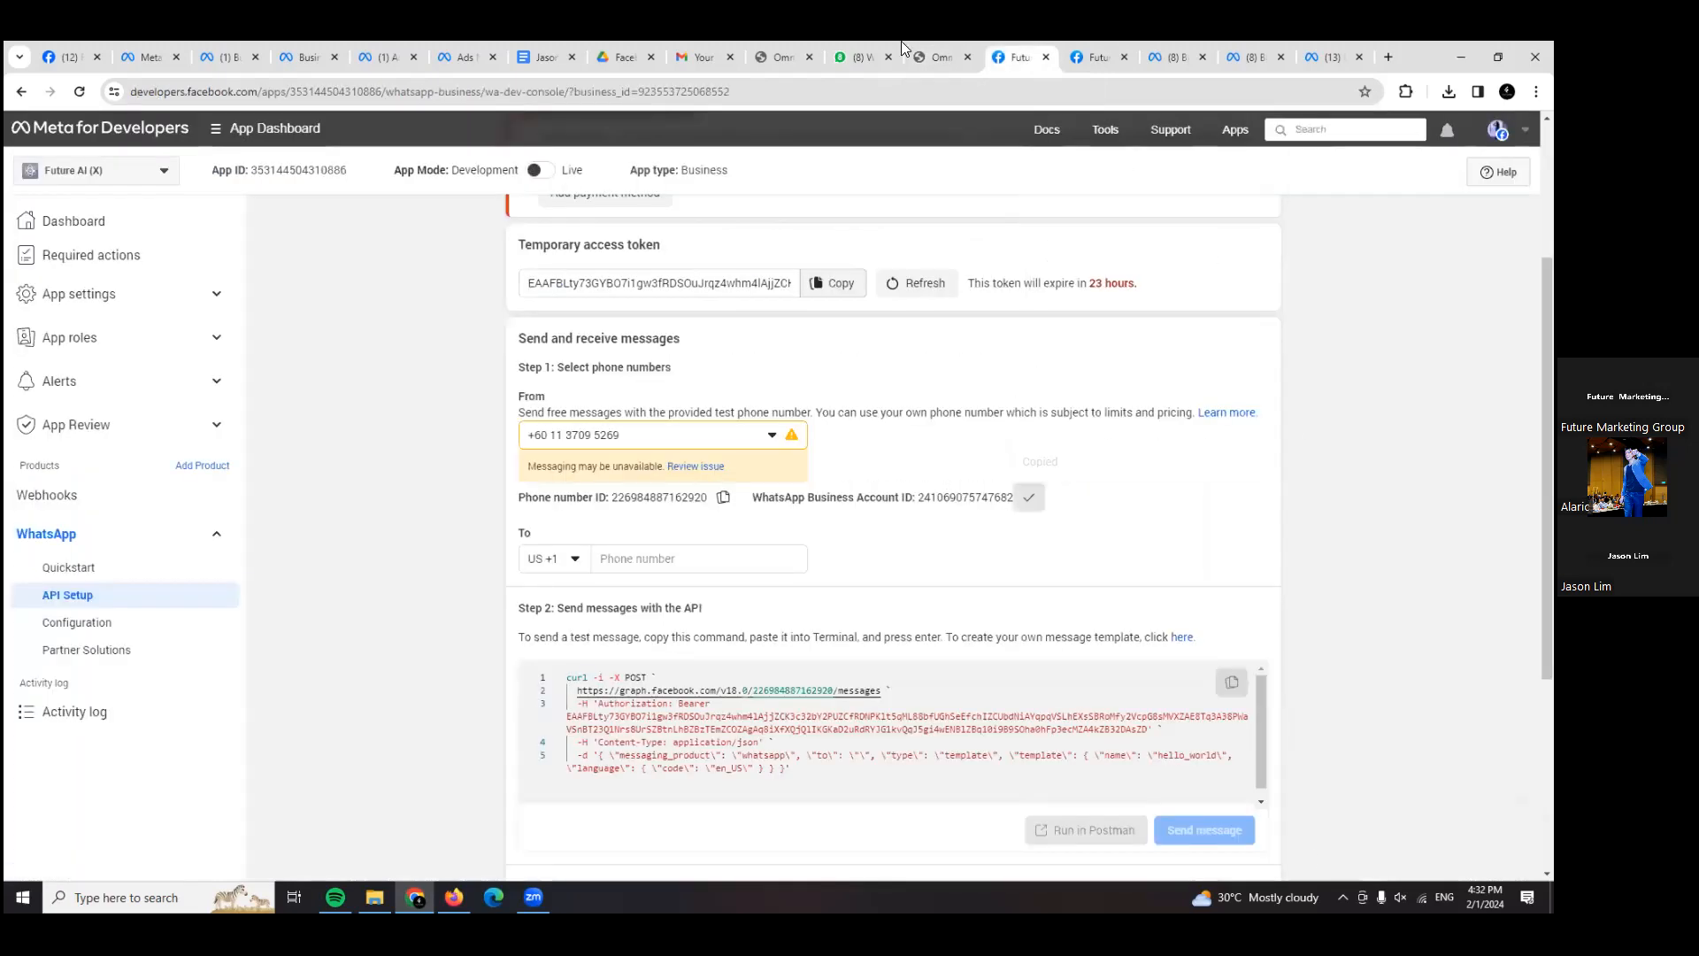
{"action": "left_click", "coordinate": [939, 57]}
{"action": "left_click", "coordinate": [715, 616]}
{"action": "key", "text": "ctrl+v"}
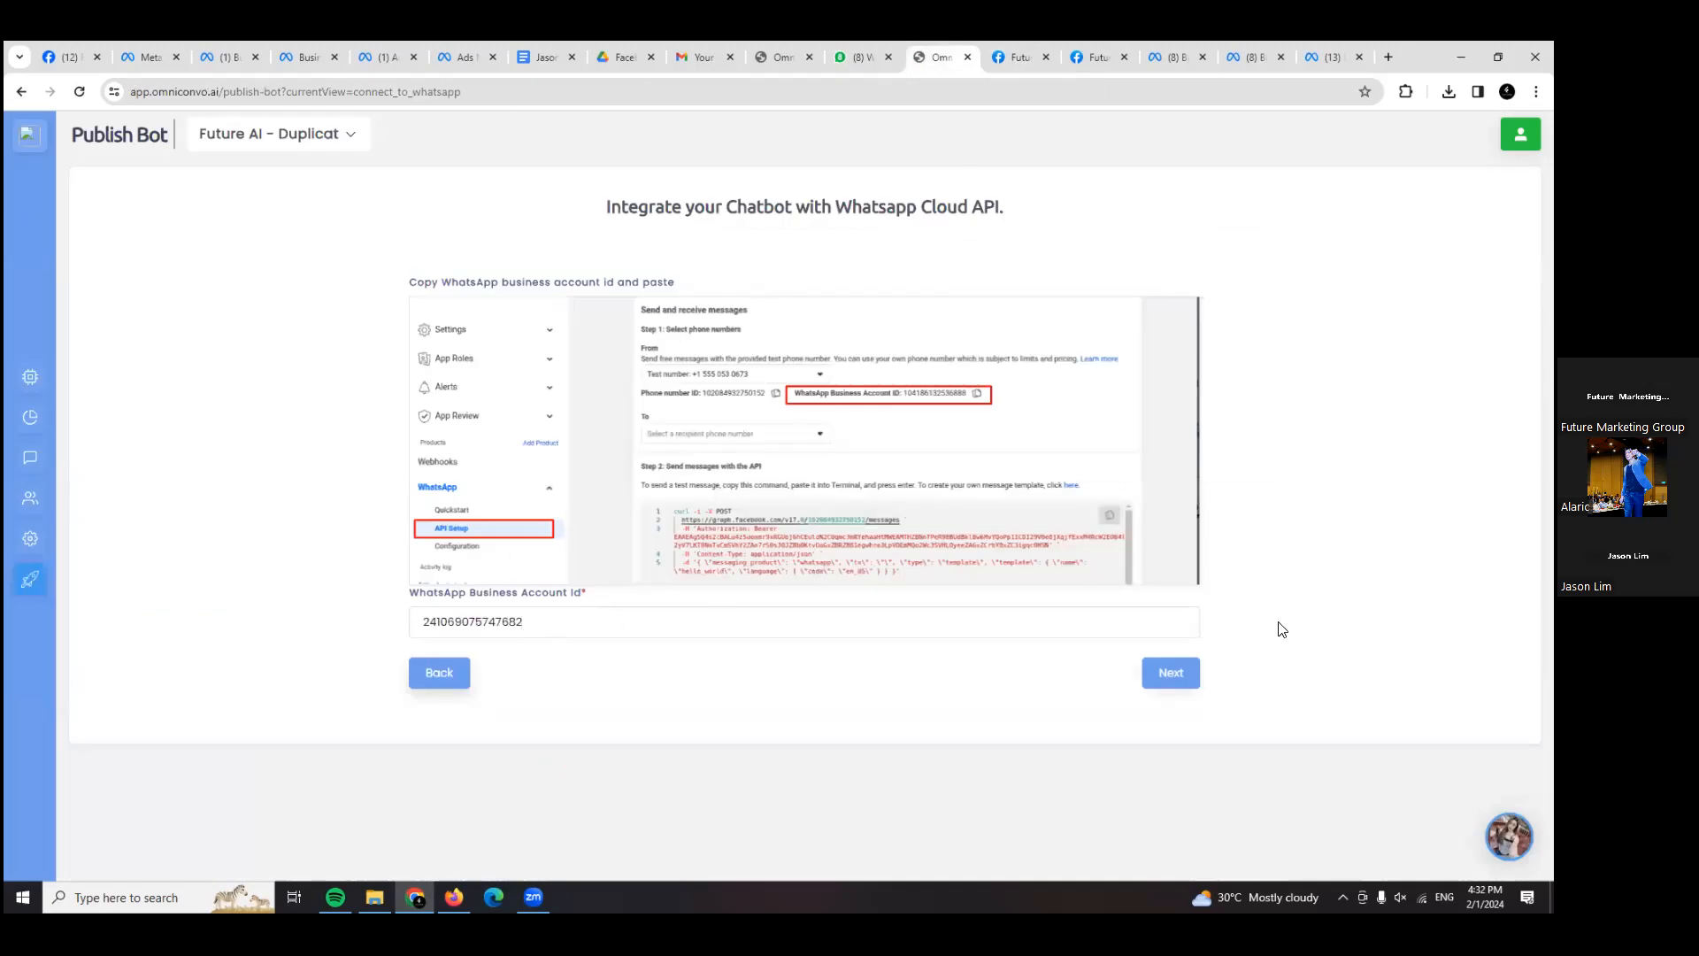
{"action": "left_click", "coordinate": [1177, 671]}
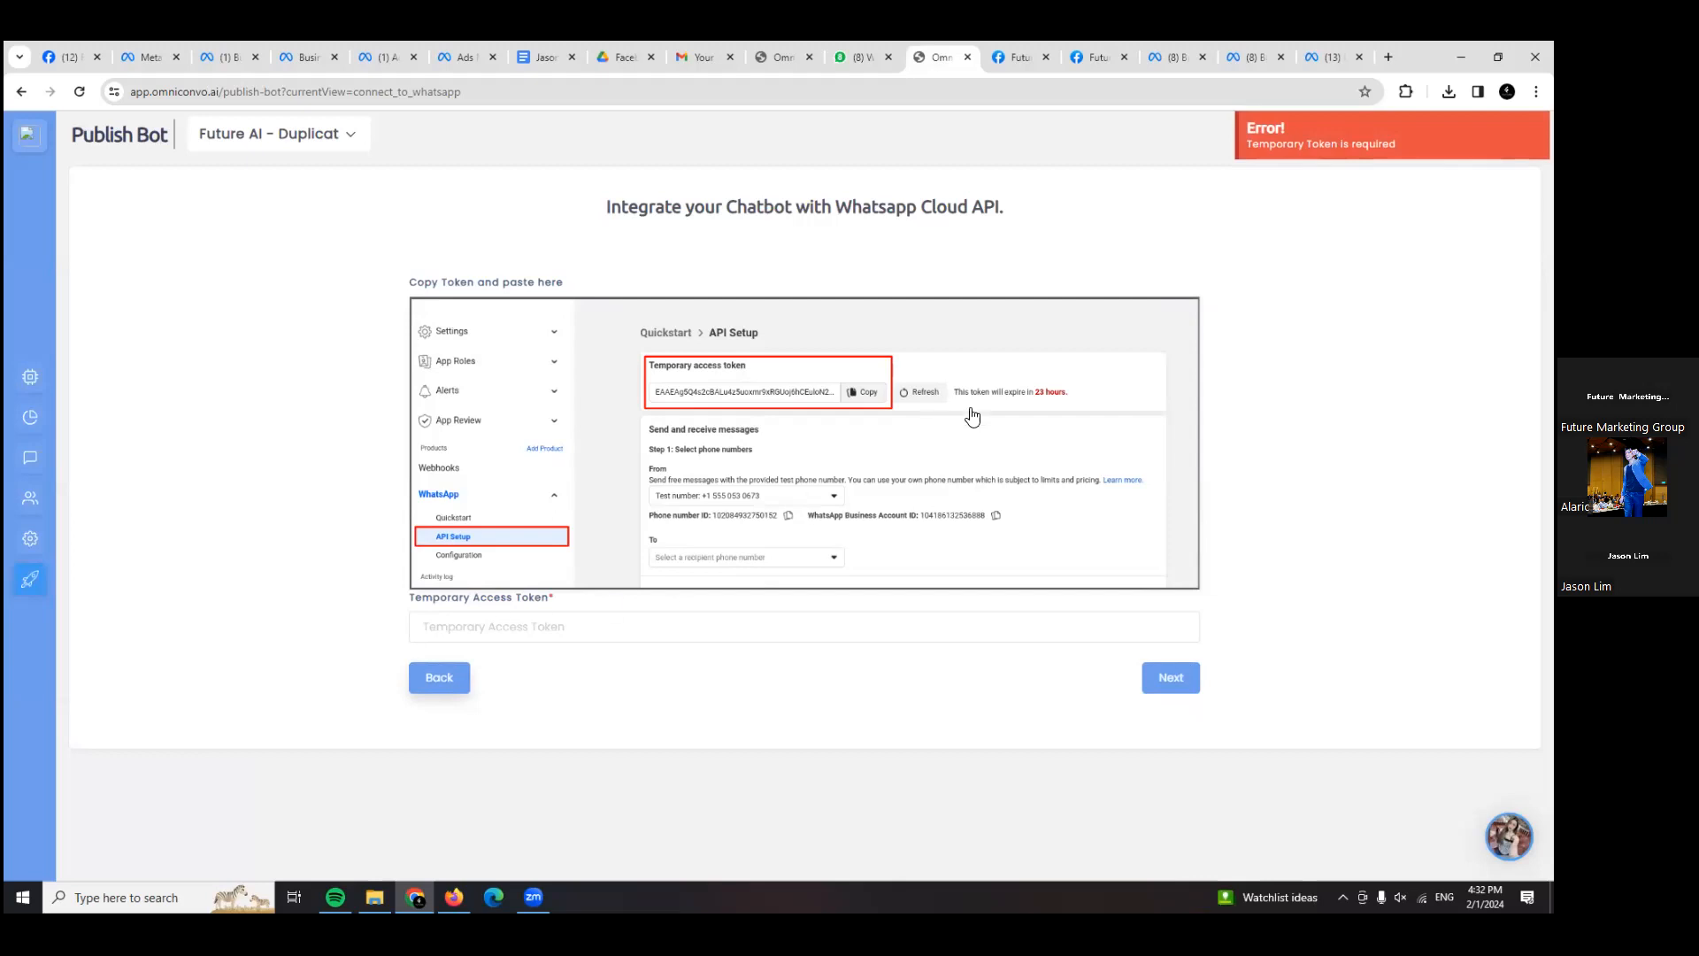
- Paste Meta's temporary access token into OmniConvo's Temporary Access Token field and continue
{"action": "left_click", "coordinate": [1009, 54]}
{"action": "left_click", "coordinate": [853, 290]}
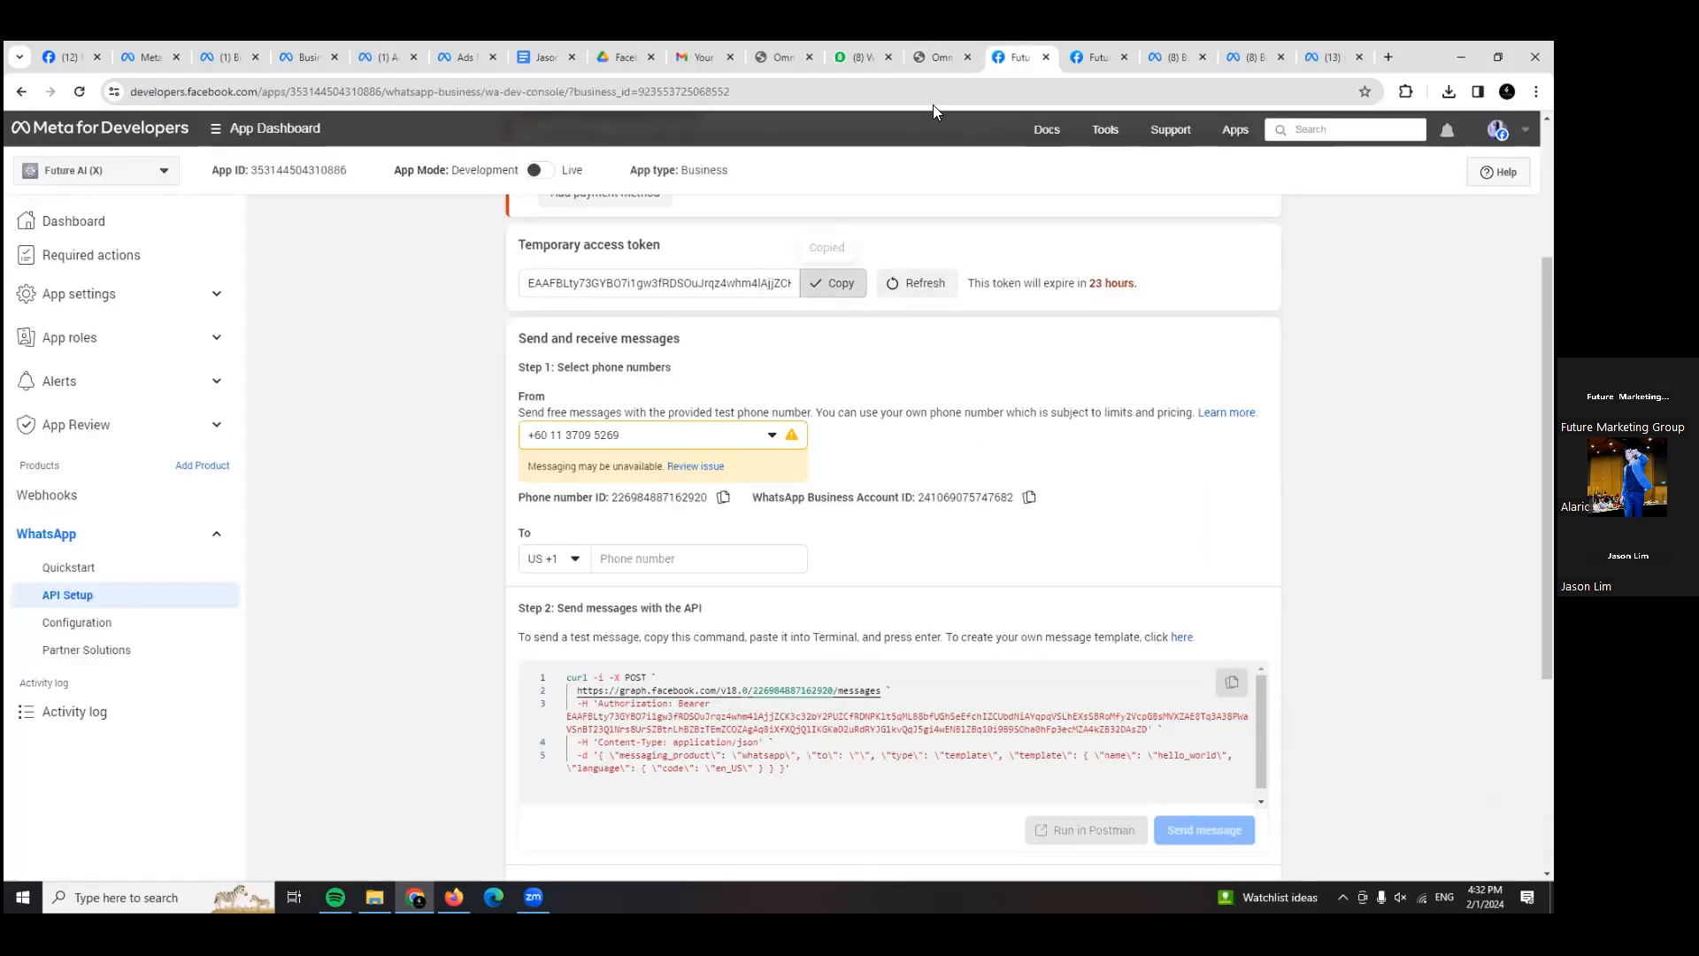
{"action": "left_click", "coordinate": [937, 59]}
{"action": "left_click", "coordinate": [619, 626]}
{"action": "key", "text": "ctrl+v"}
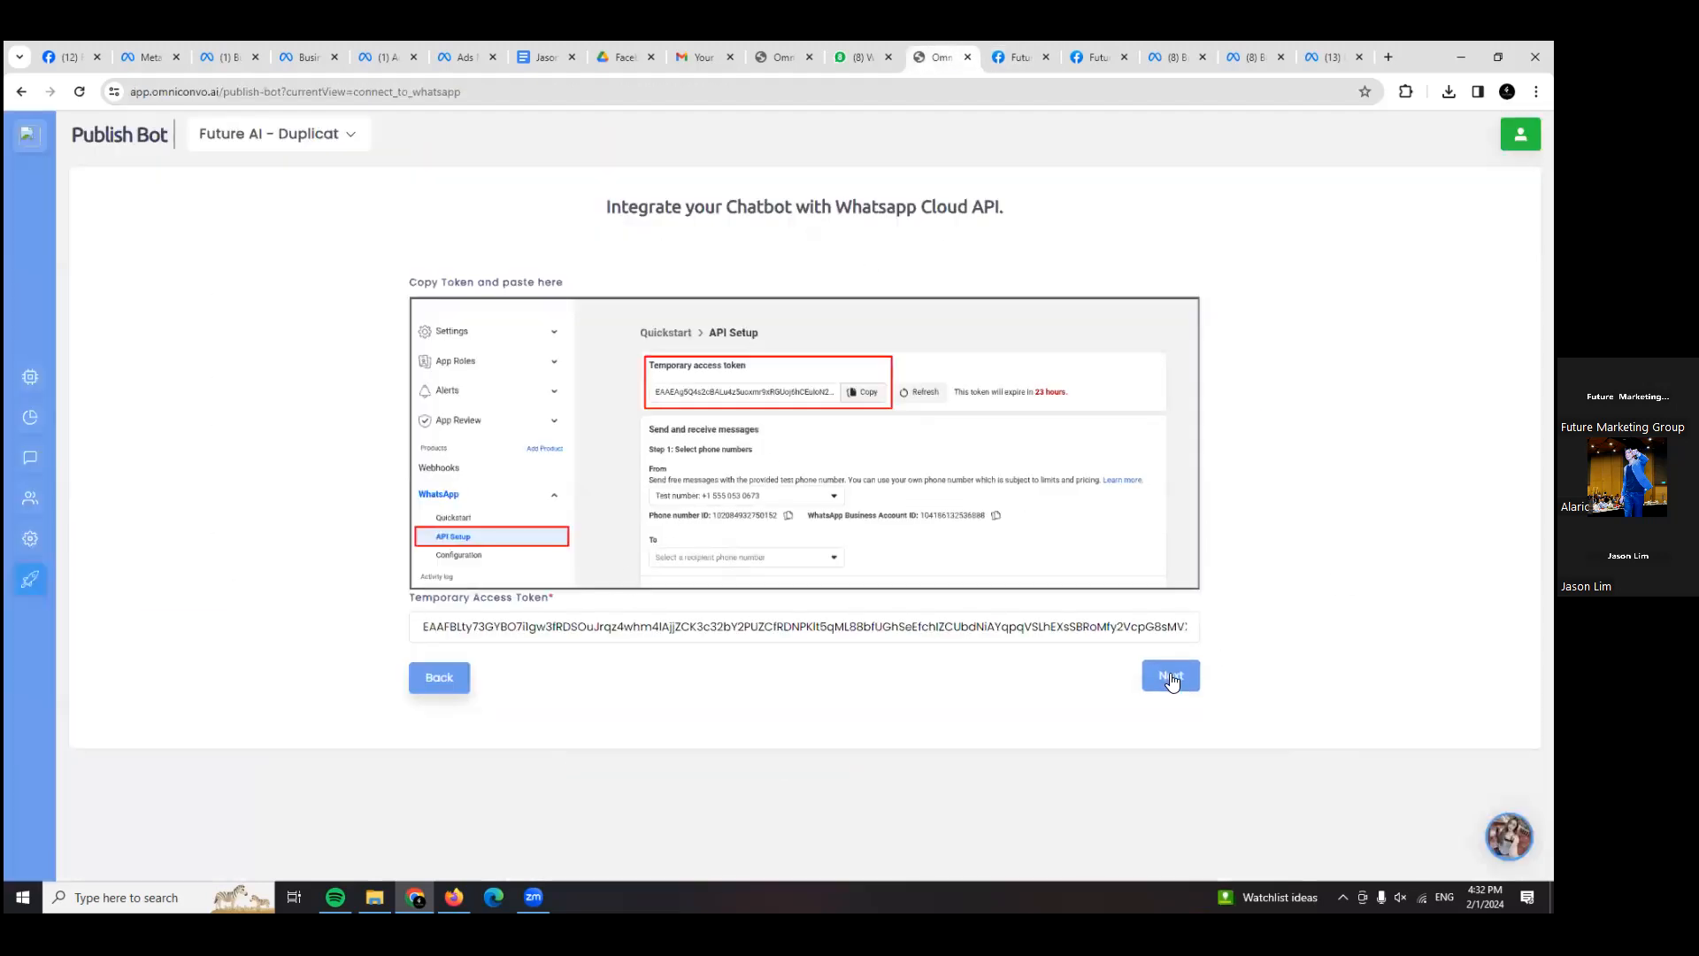
{"action": "left_click", "coordinate": [1175, 676]}
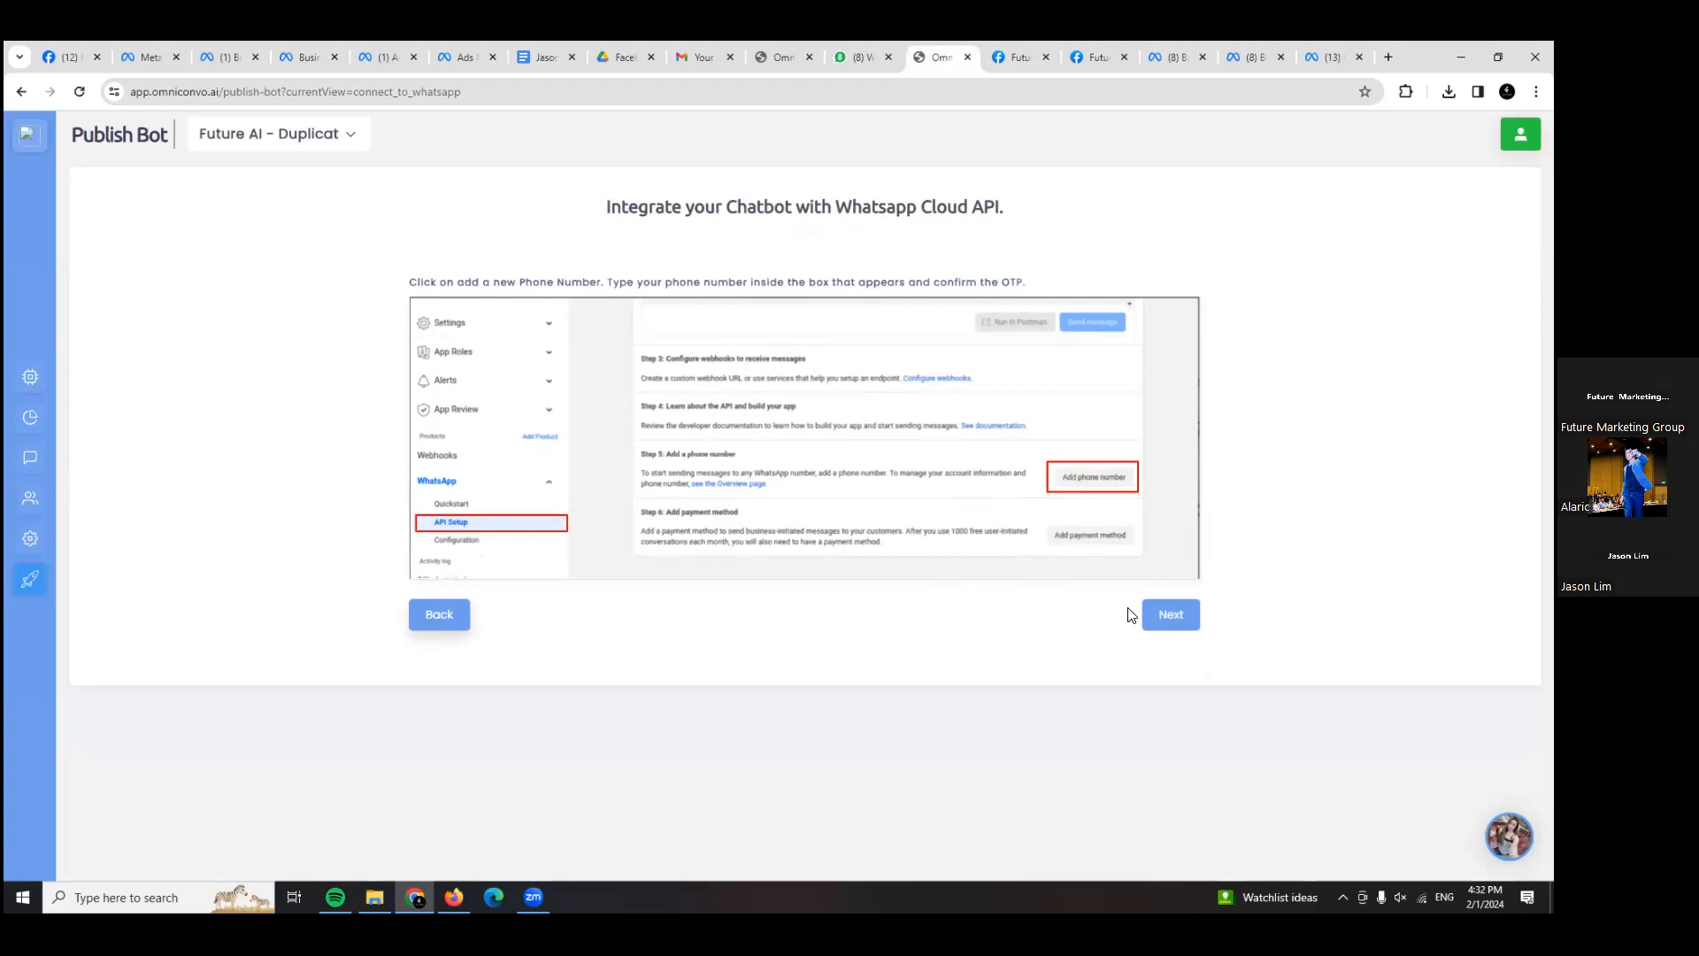
- Bring OmniConvo's guide to the app settings step and open the Meta app's Basic settings
{"action": "left_click", "coordinate": [1172, 618]}
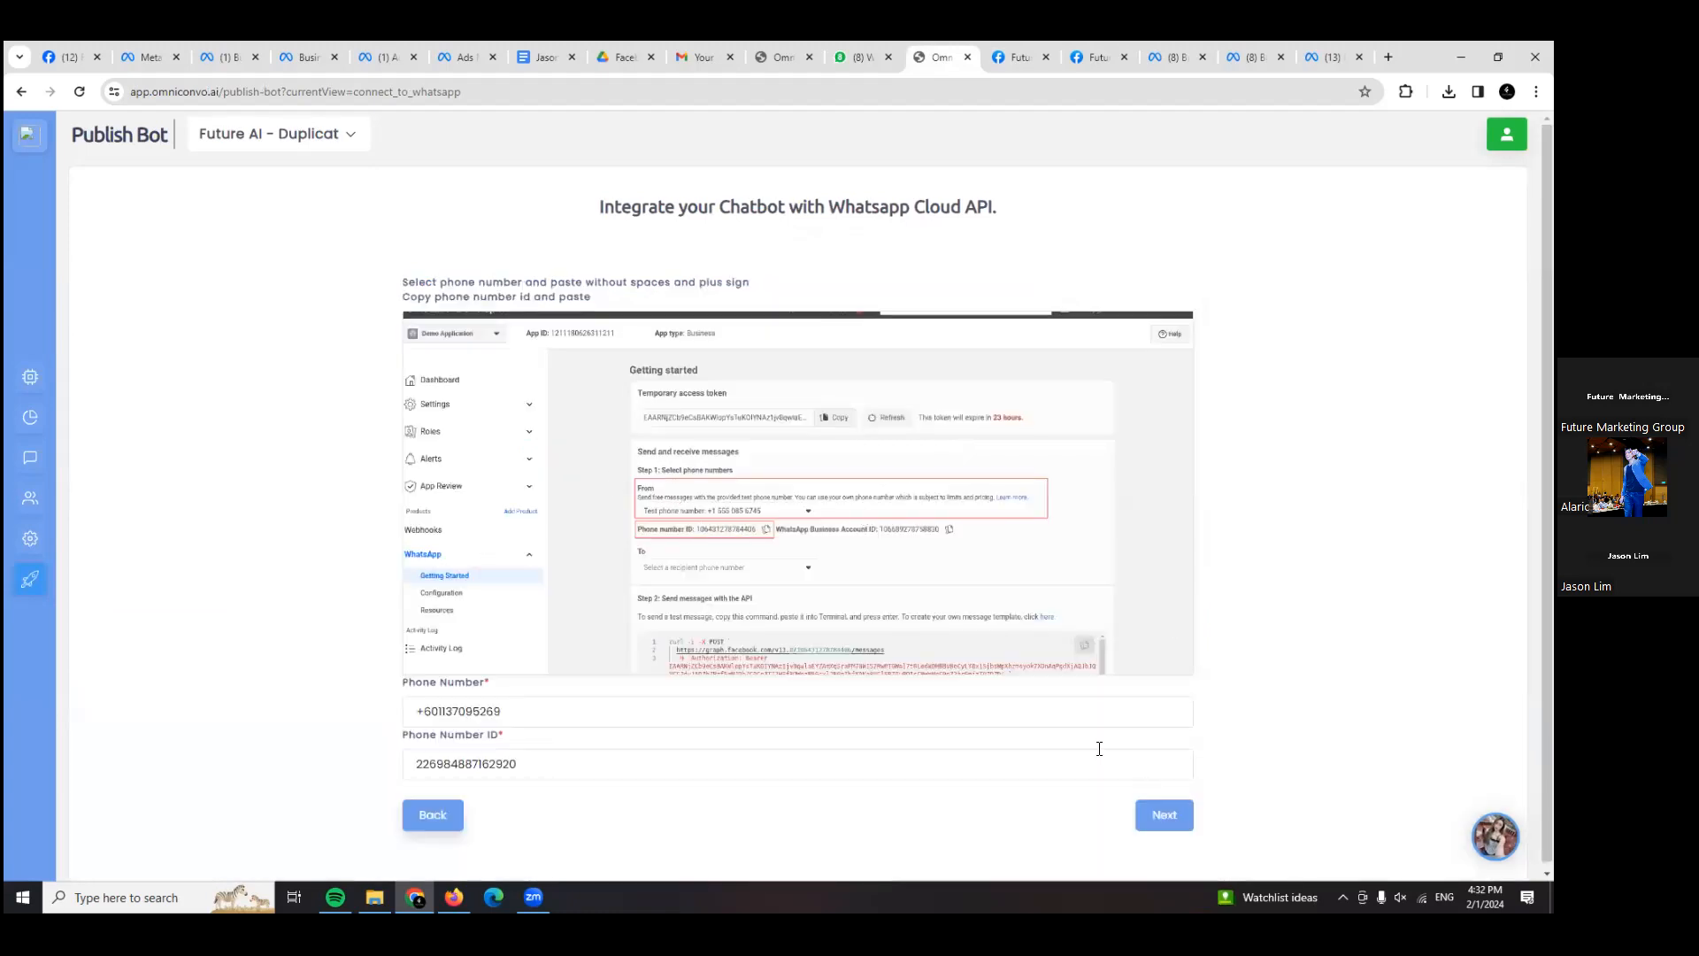
{"action": "left_click", "coordinate": [1165, 812]}
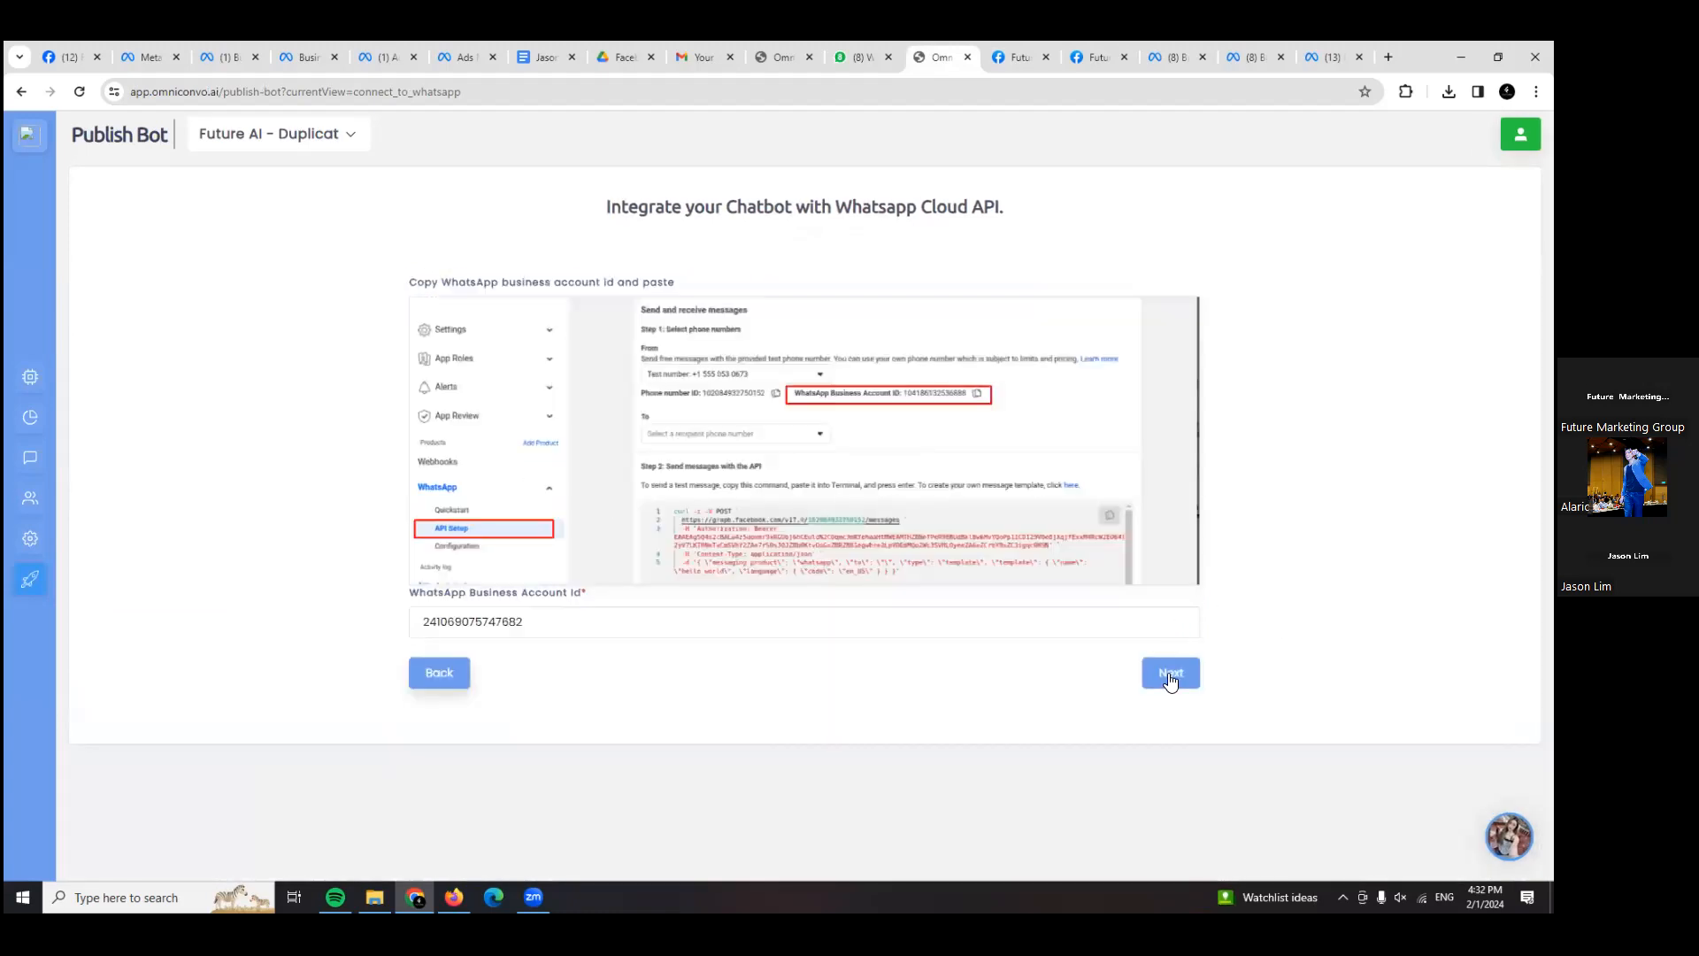
{"action": "left_click", "coordinate": [1170, 675]}
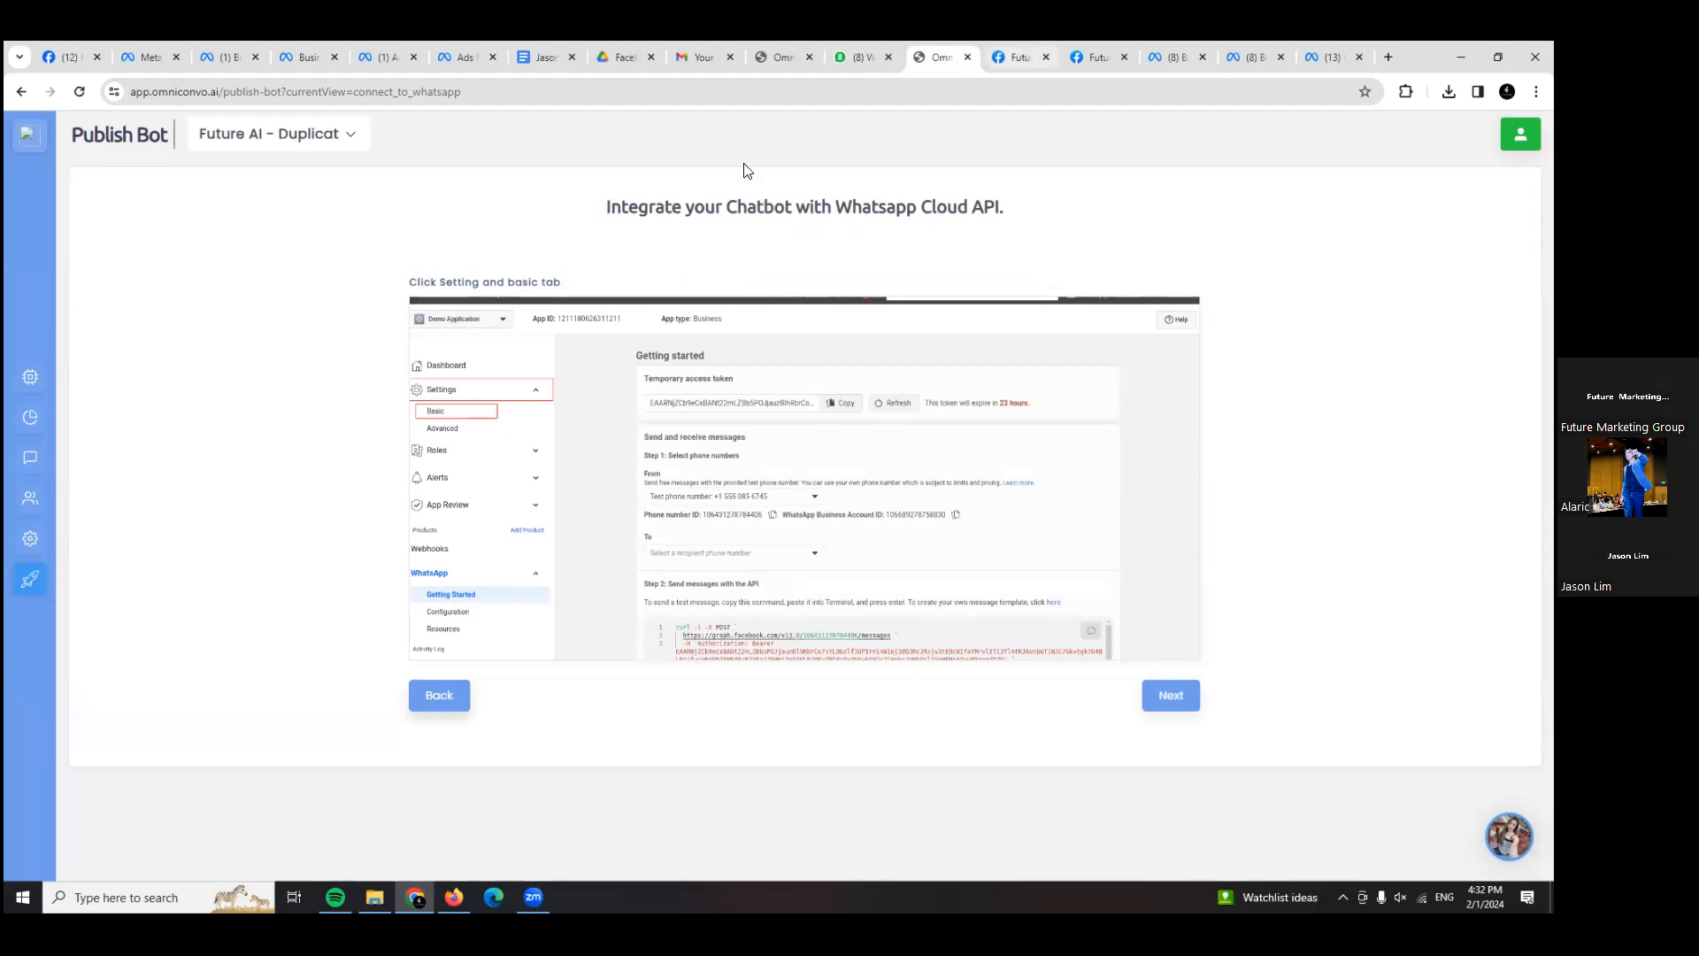
{"action": "key", "text": "ctrl+Tab"}
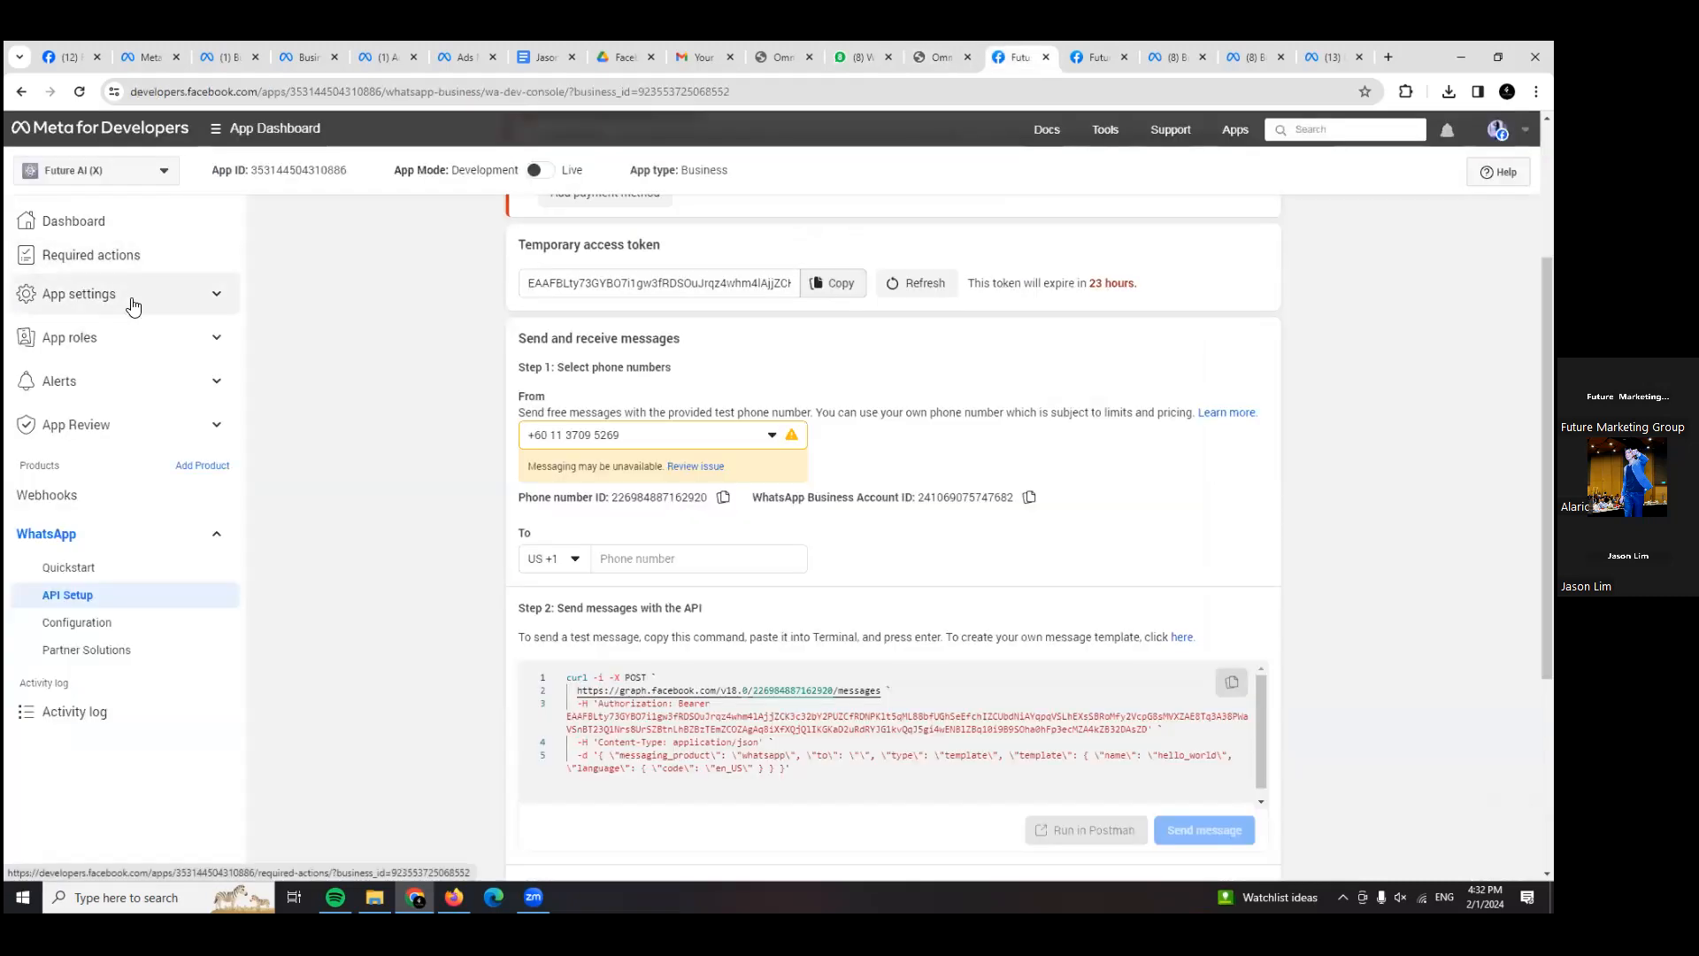
{"action": "left_click", "coordinate": [133, 305]}
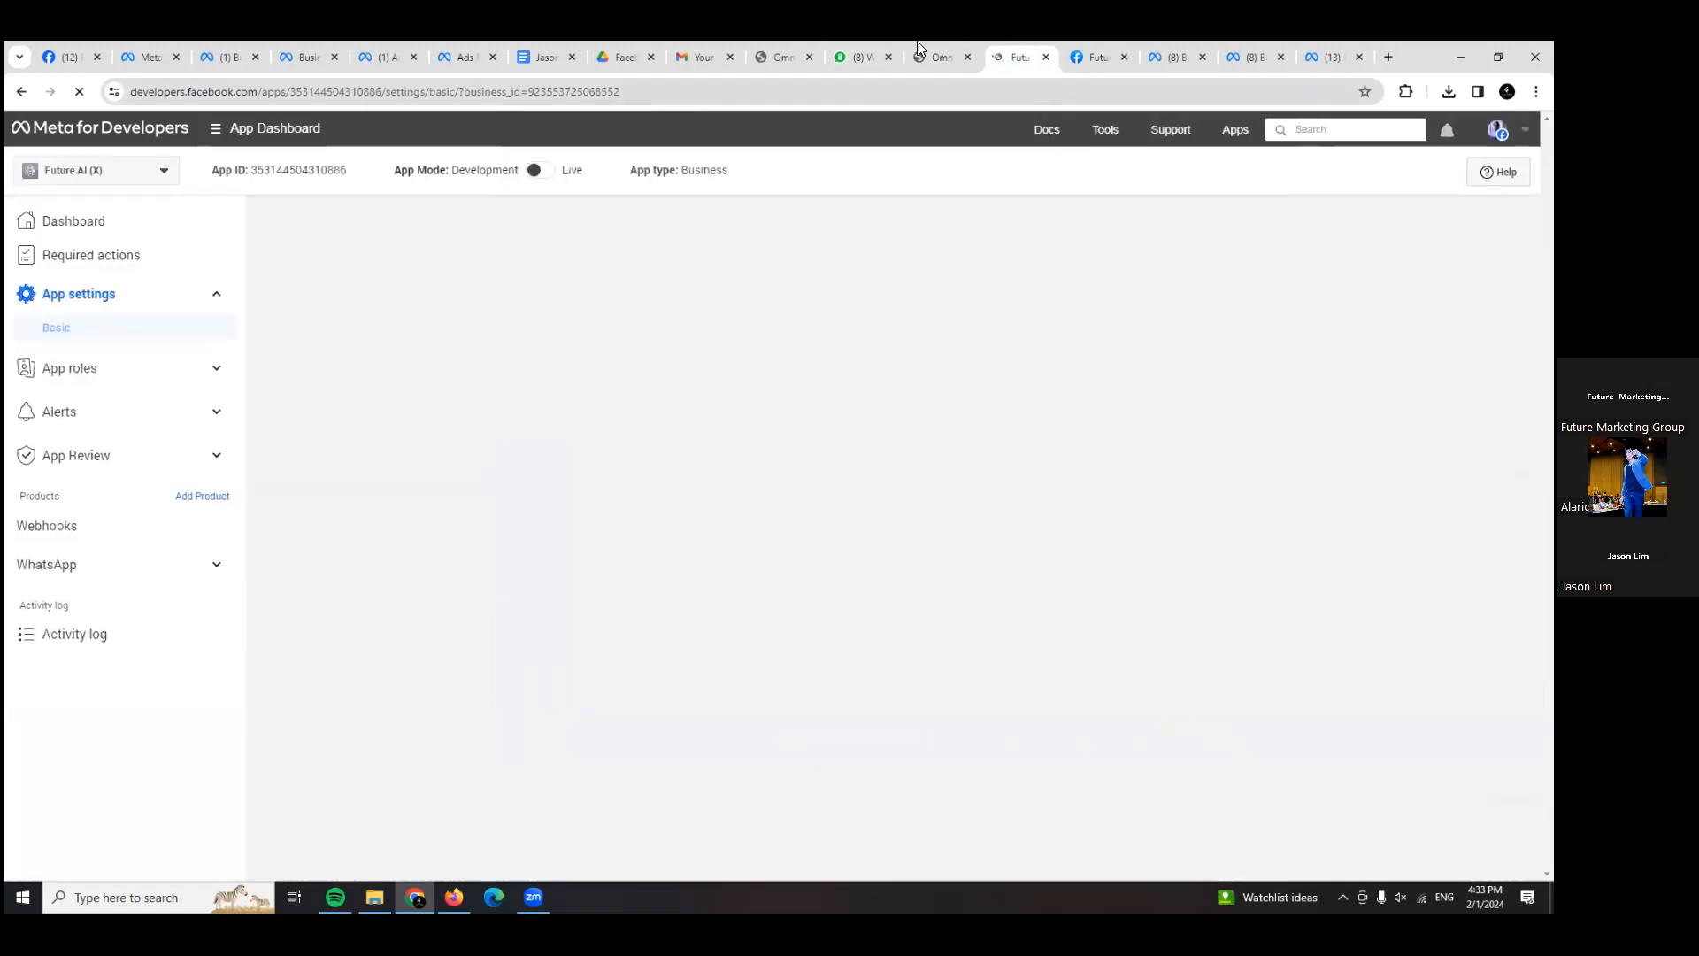
- Fill OmniConvo's App ID field with the App ID from Meta's Basic settings
{"action": "left_click", "coordinate": [931, 56]}
{"action": "left_click", "coordinate": [1164, 696]}
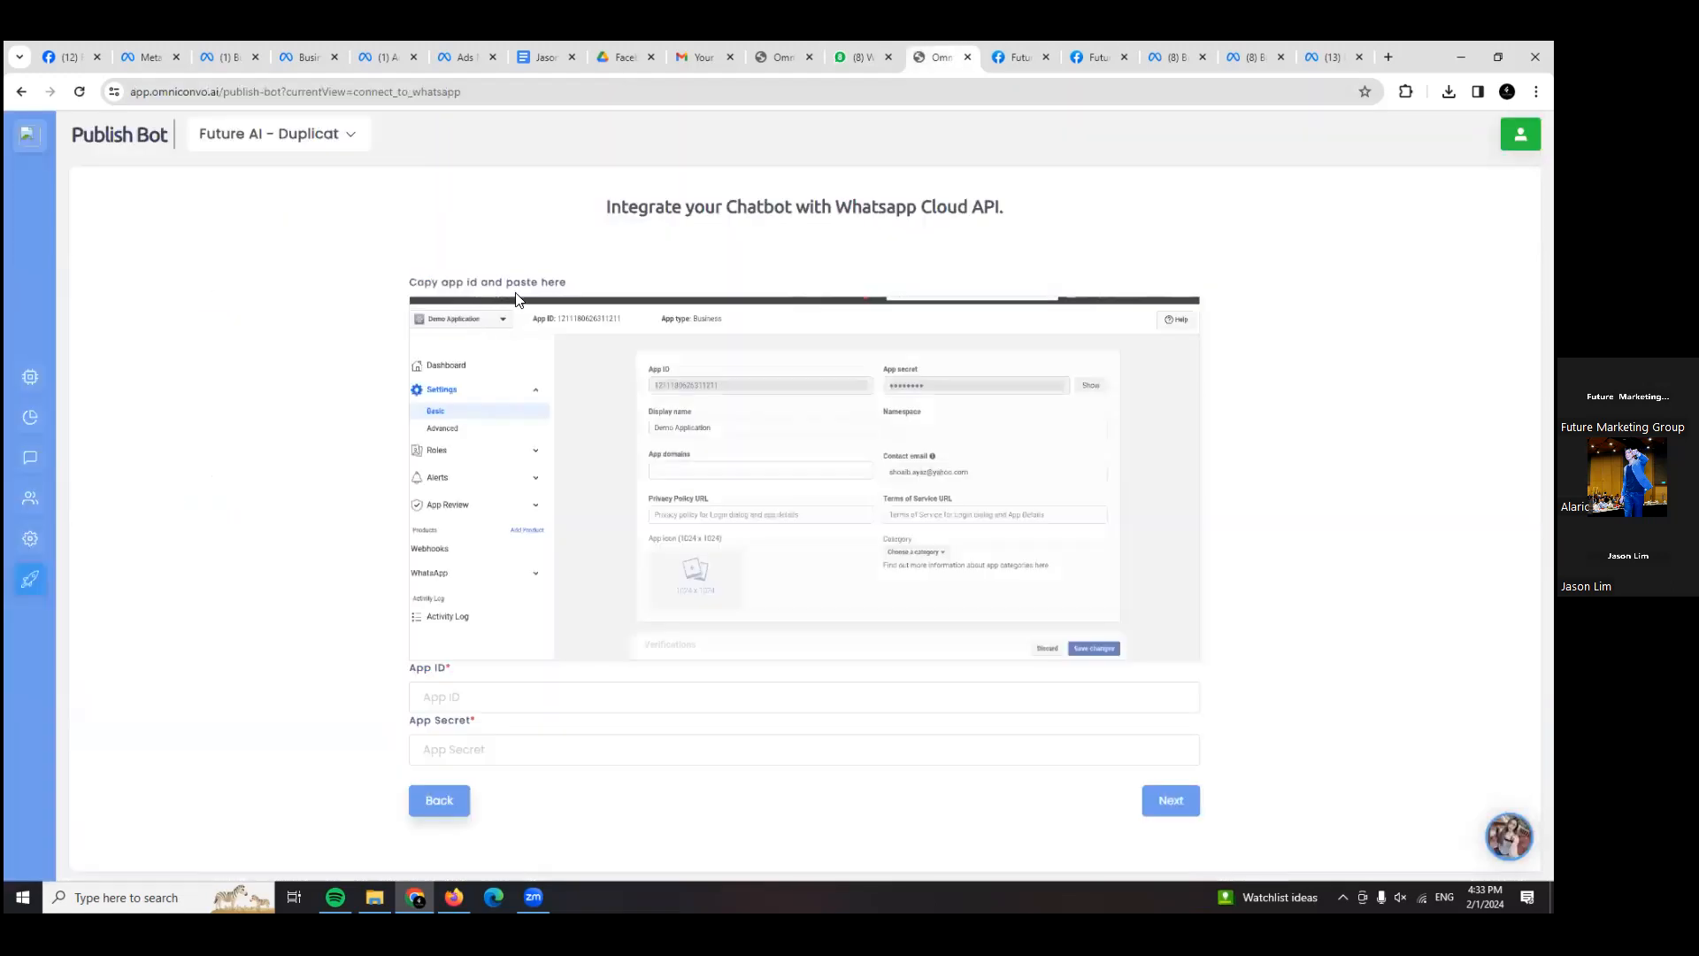
{"action": "key", "text": "ctrl+Tab"}
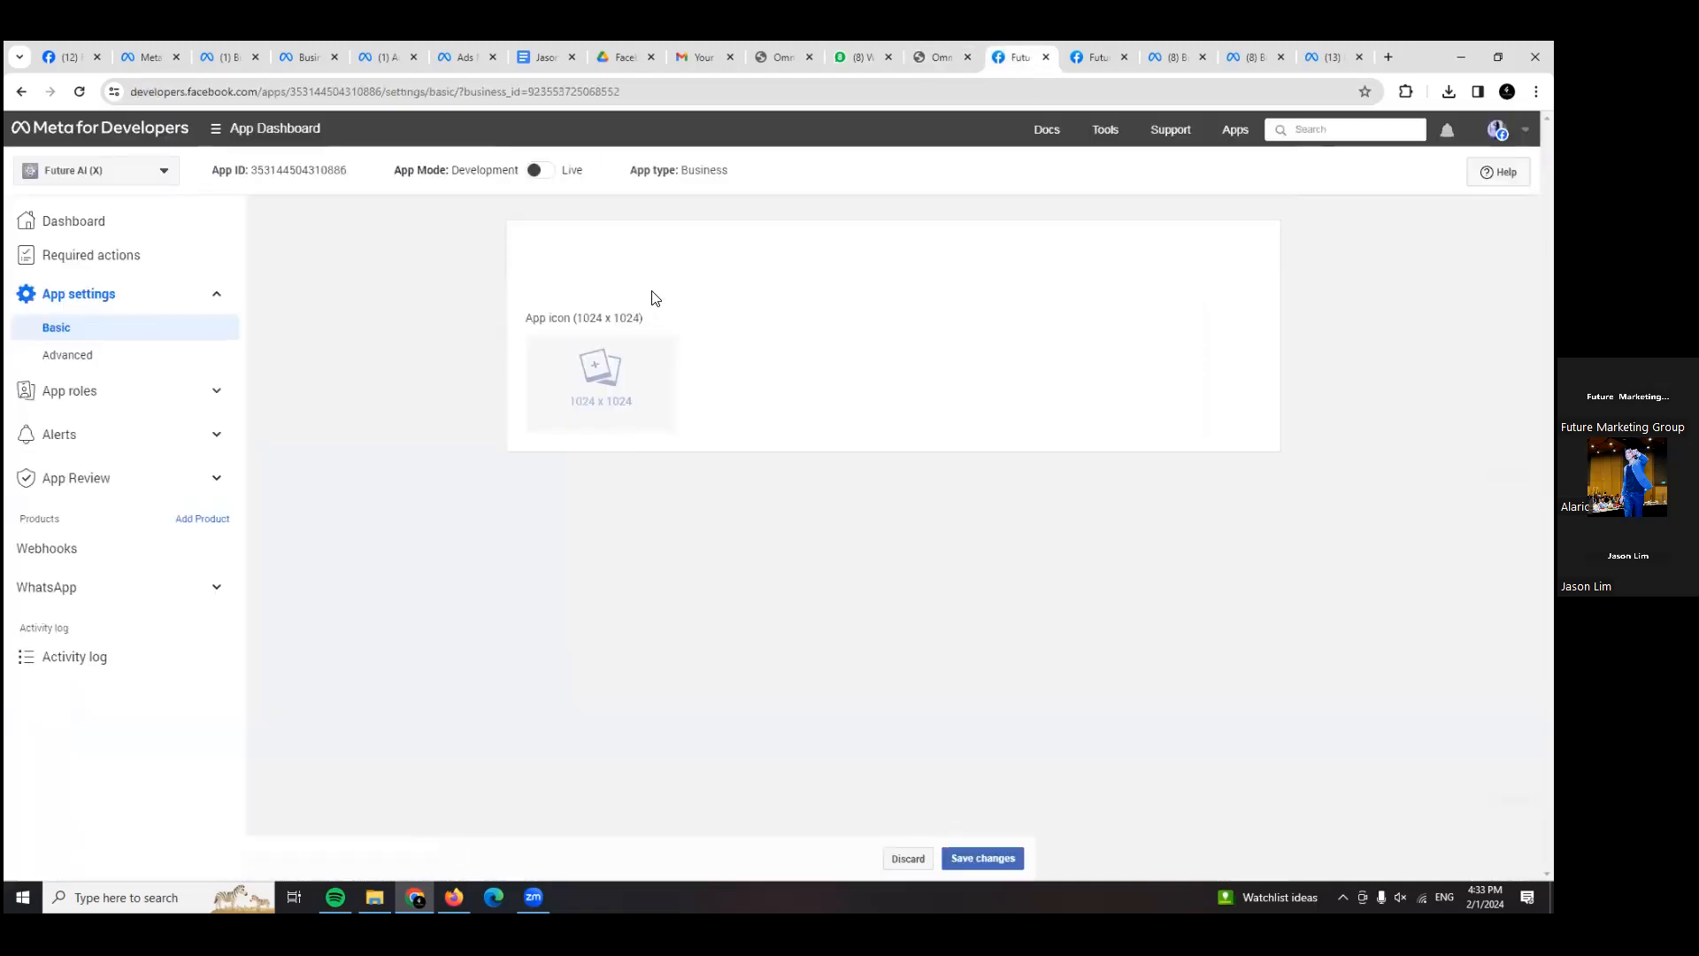
{"action": "left_click", "coordinate": [932, 43]}
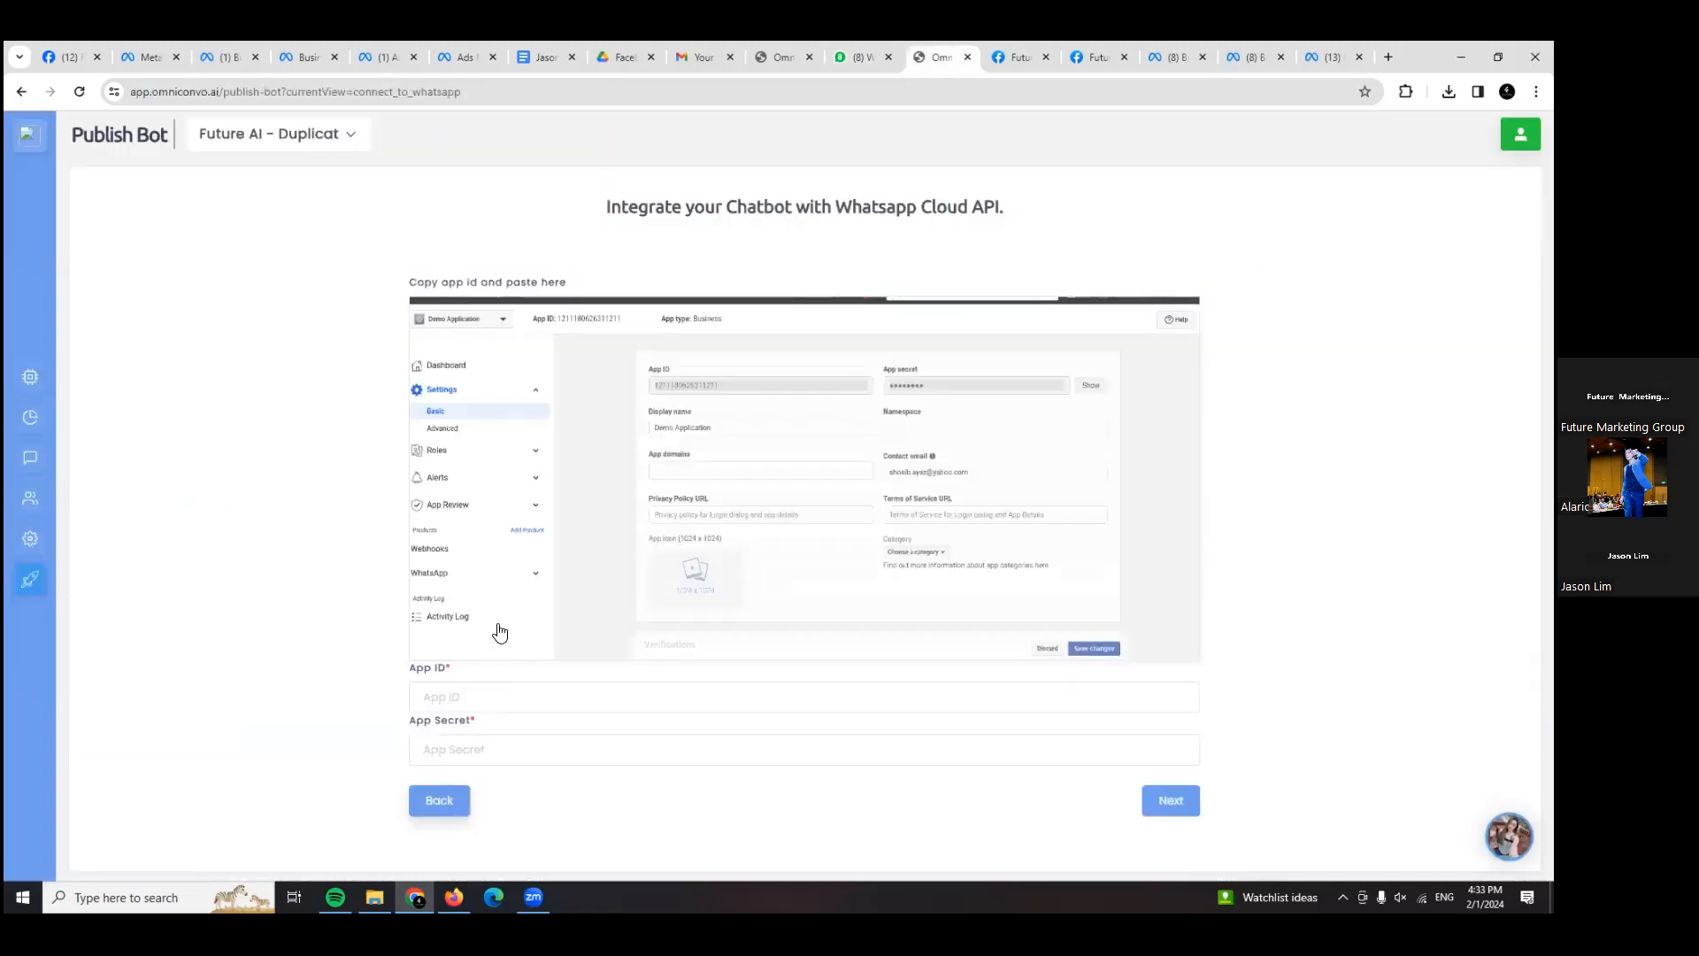
{"action": "left_click", "coordinate": [524, 696]}
{"action": "key", "text": "ctrl+v"}
- Reveal the Meta app secret by confirming with the account password
{"action": "left_click", "coordinate": [1037, 51]}
{"action": "left_click", "coordinate": [1233, 276]}
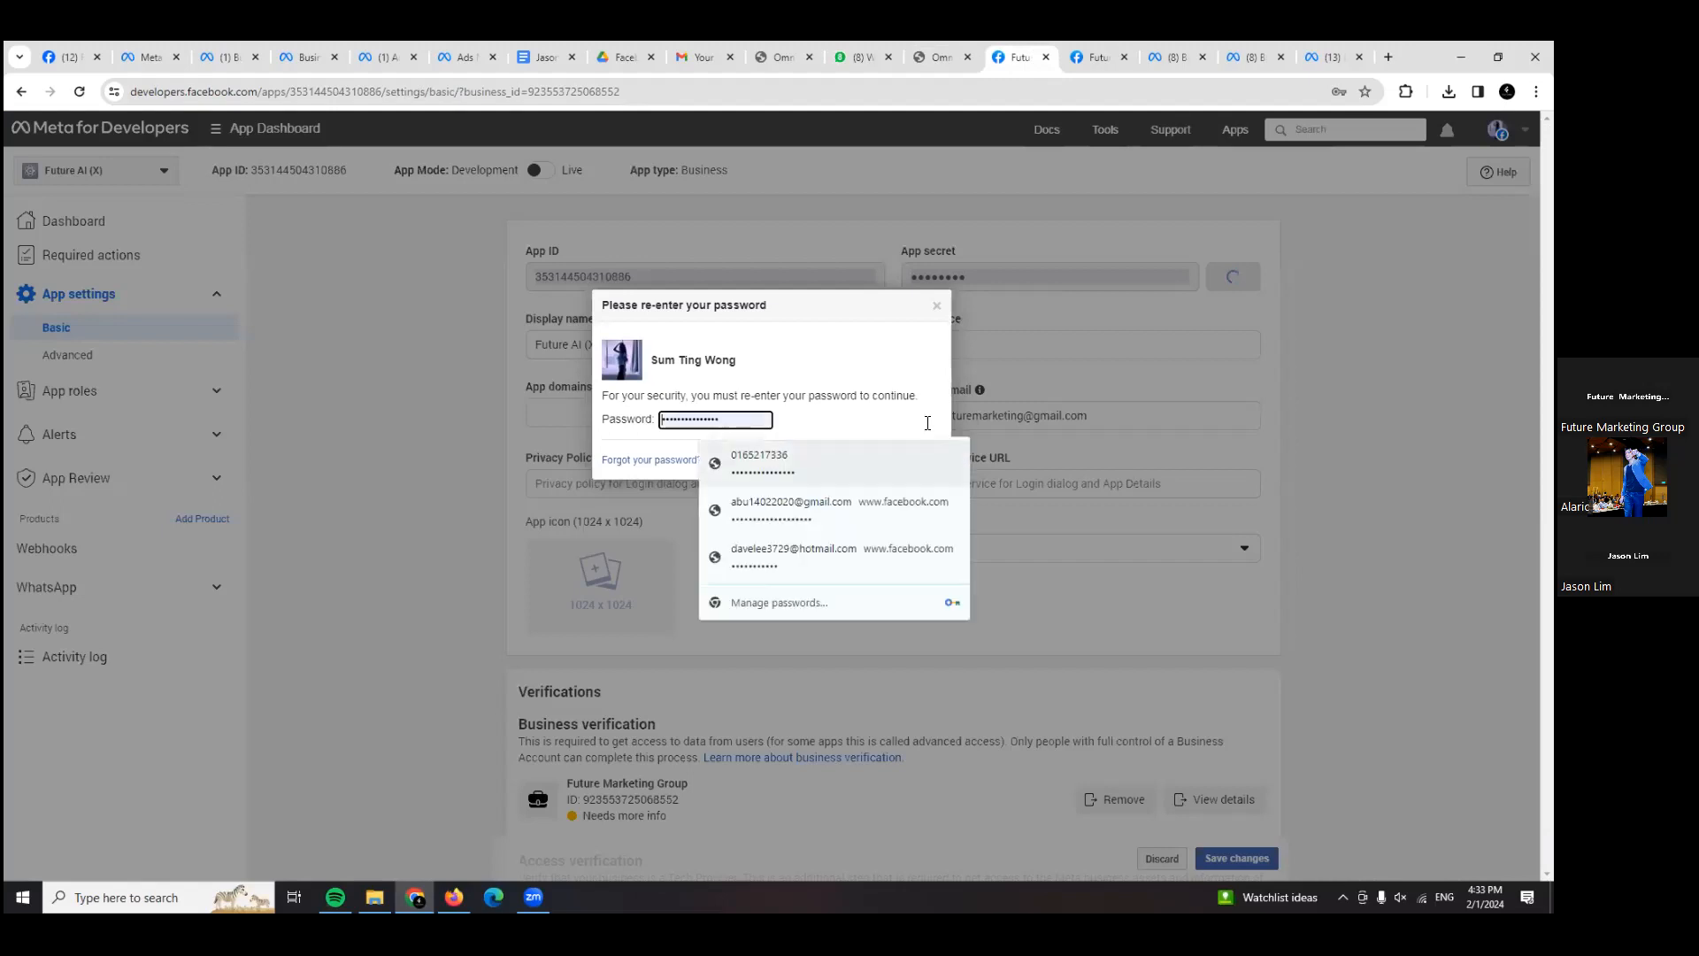
{"action": "key", "text": "Return"}
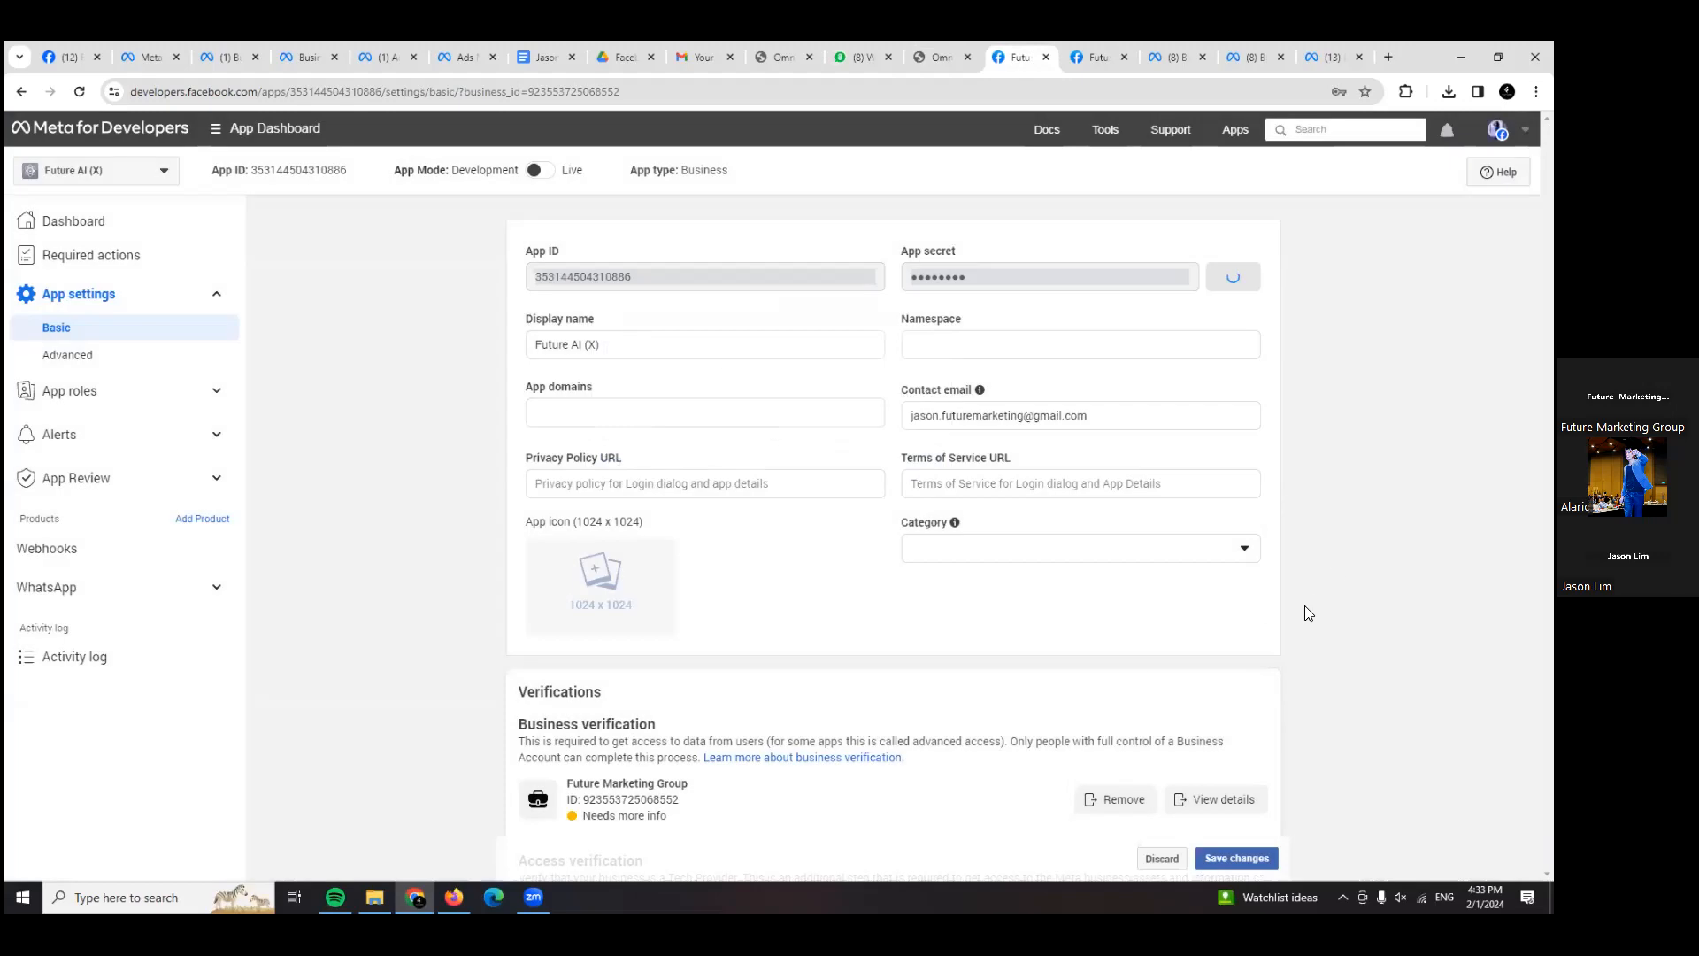
{"action": "key", "text": "ctrl+shift+Tab"}
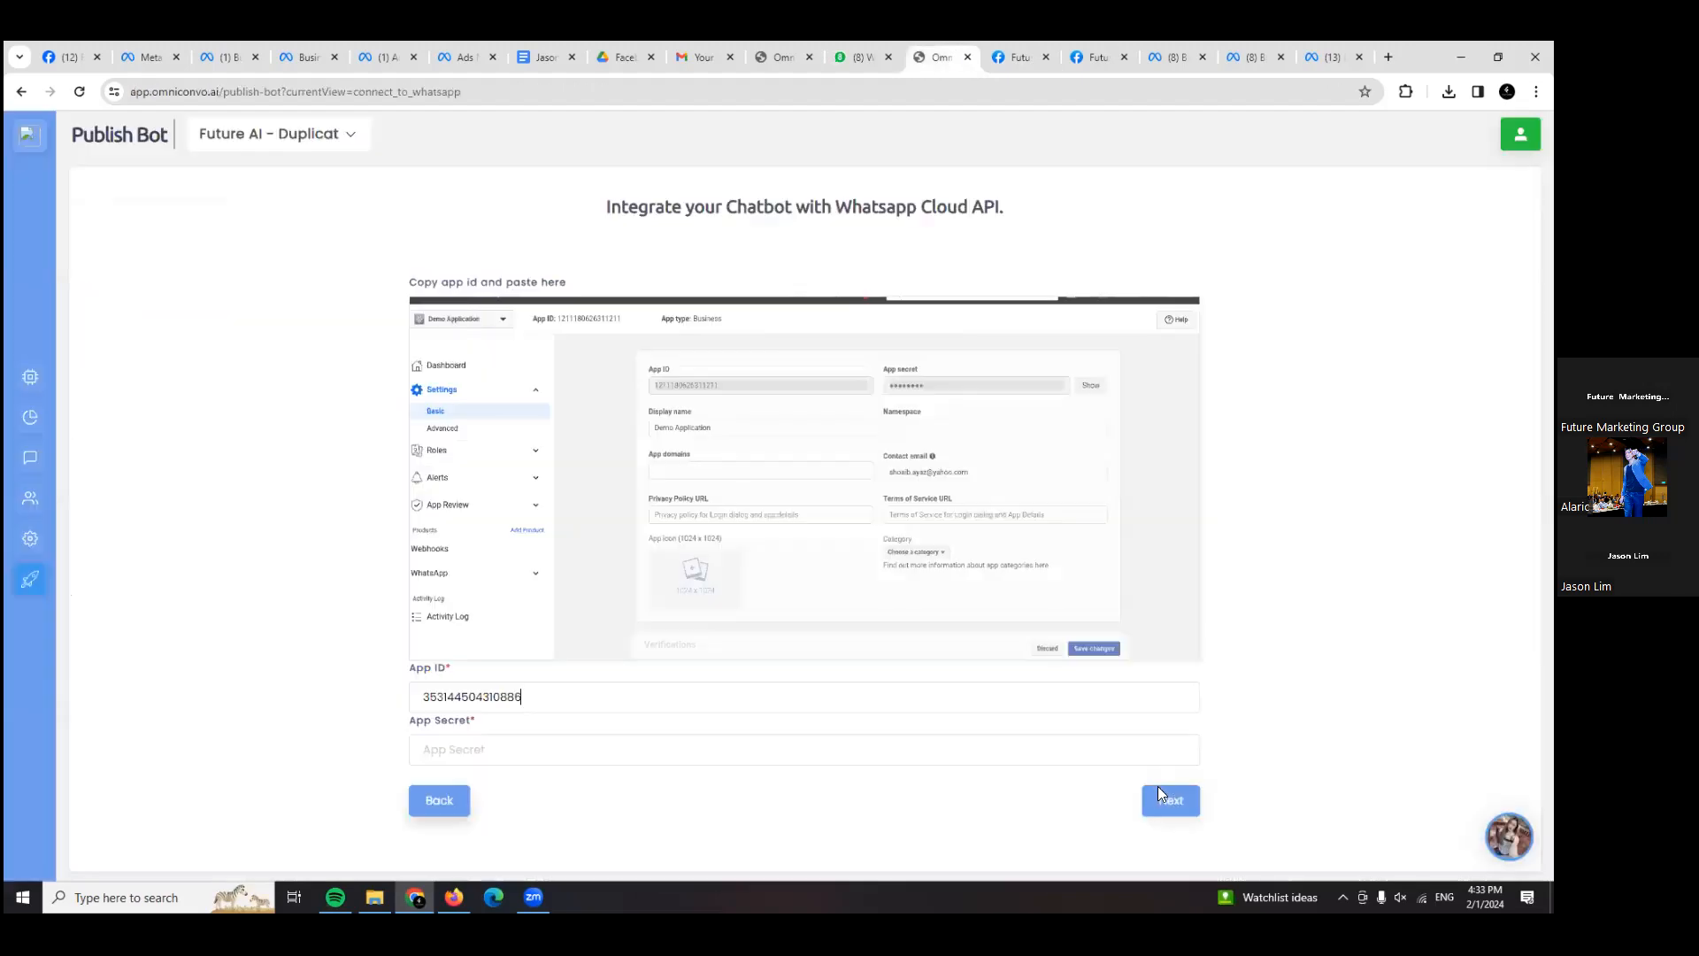
- Open the Meta app's WhatsApp > Configuration page
{"action": "left_click", "coordinate": [1163, 797]}
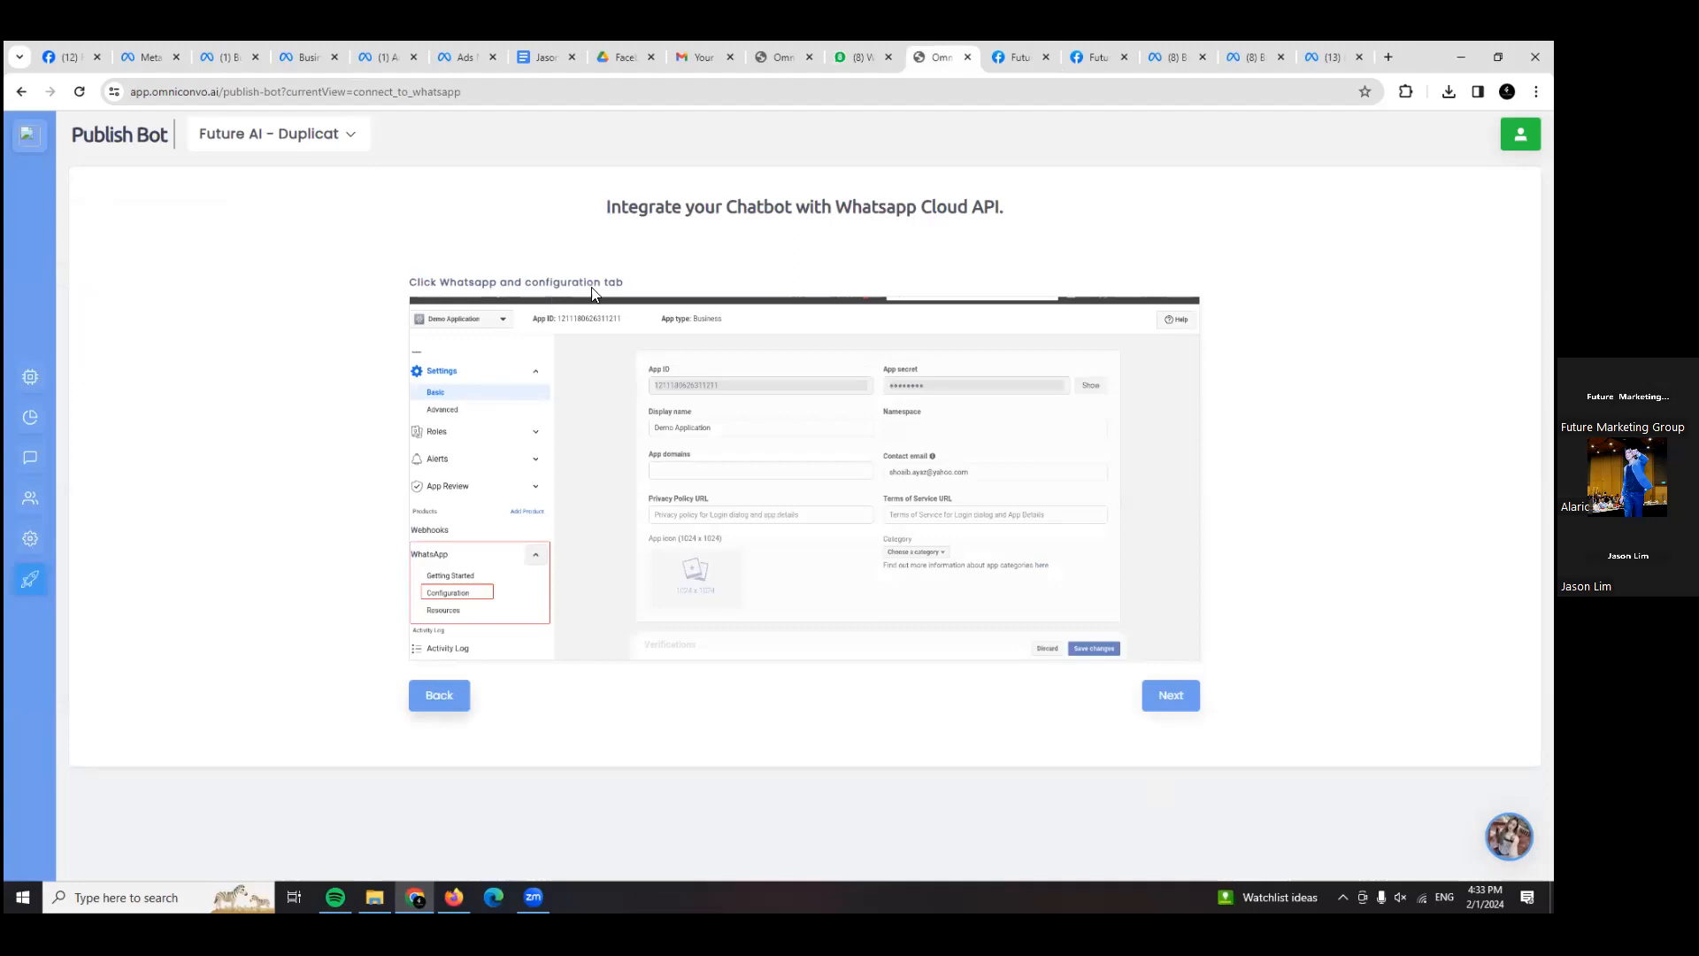
{"action": "left_click", "coordinate": [1009, 59]}
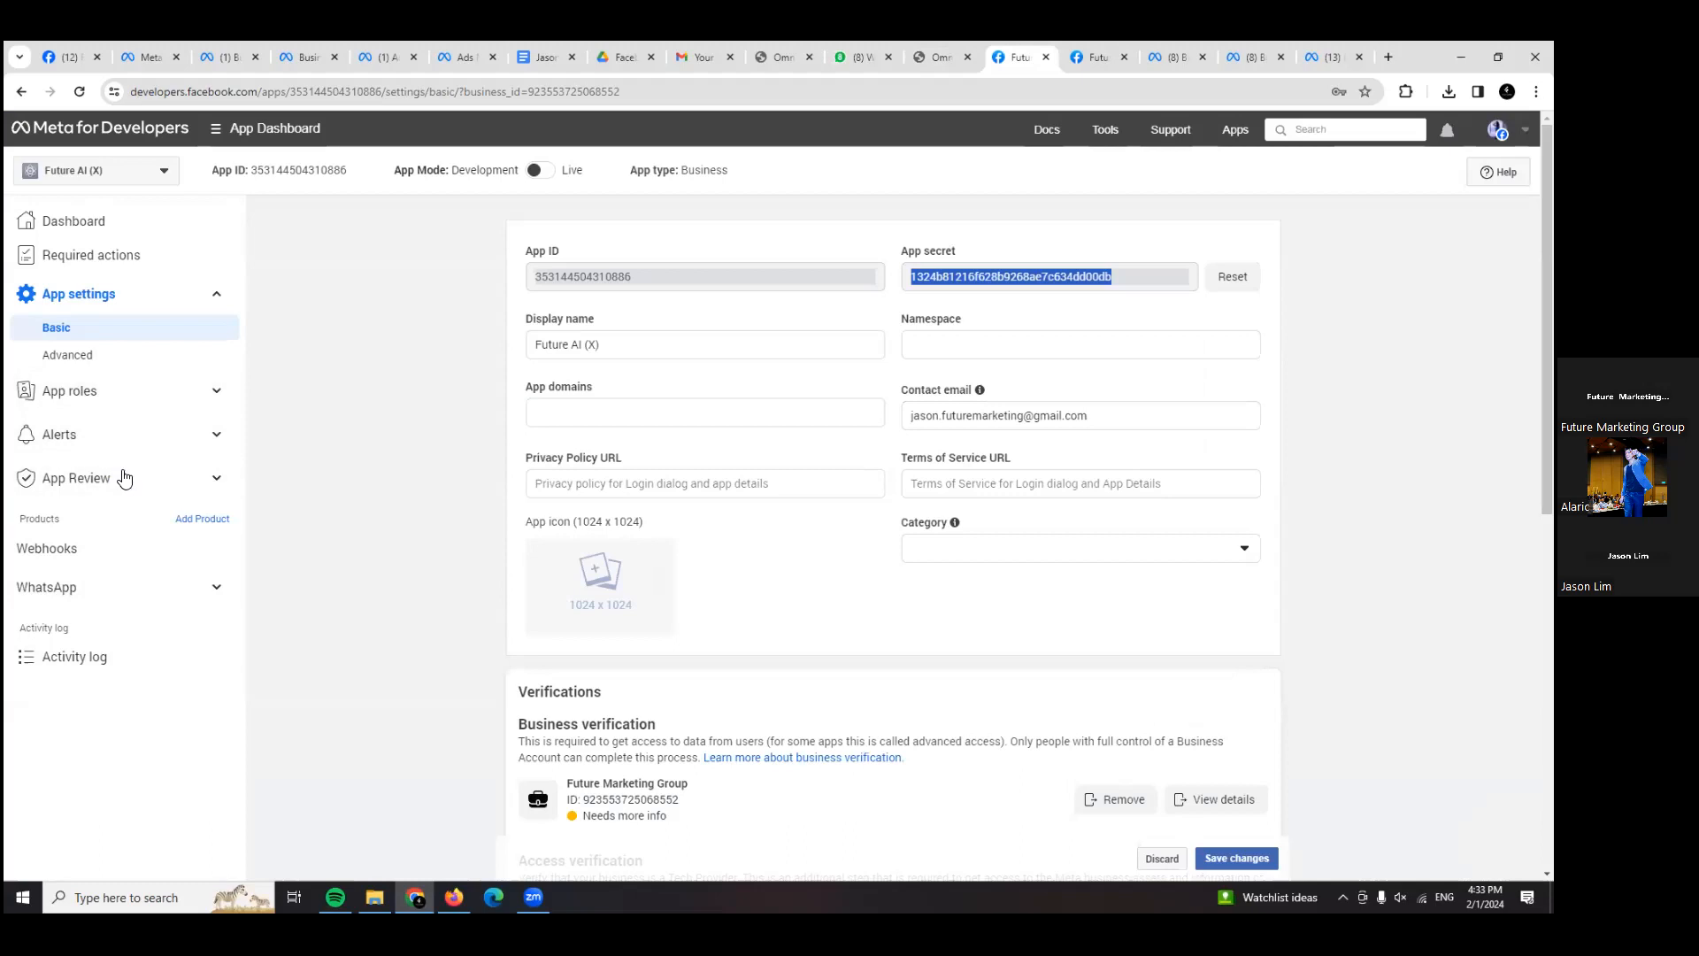
{"action": "left_click", "coordinate": [124, 587]}
{"action": "left_click", "coordinate": [137, 681]}
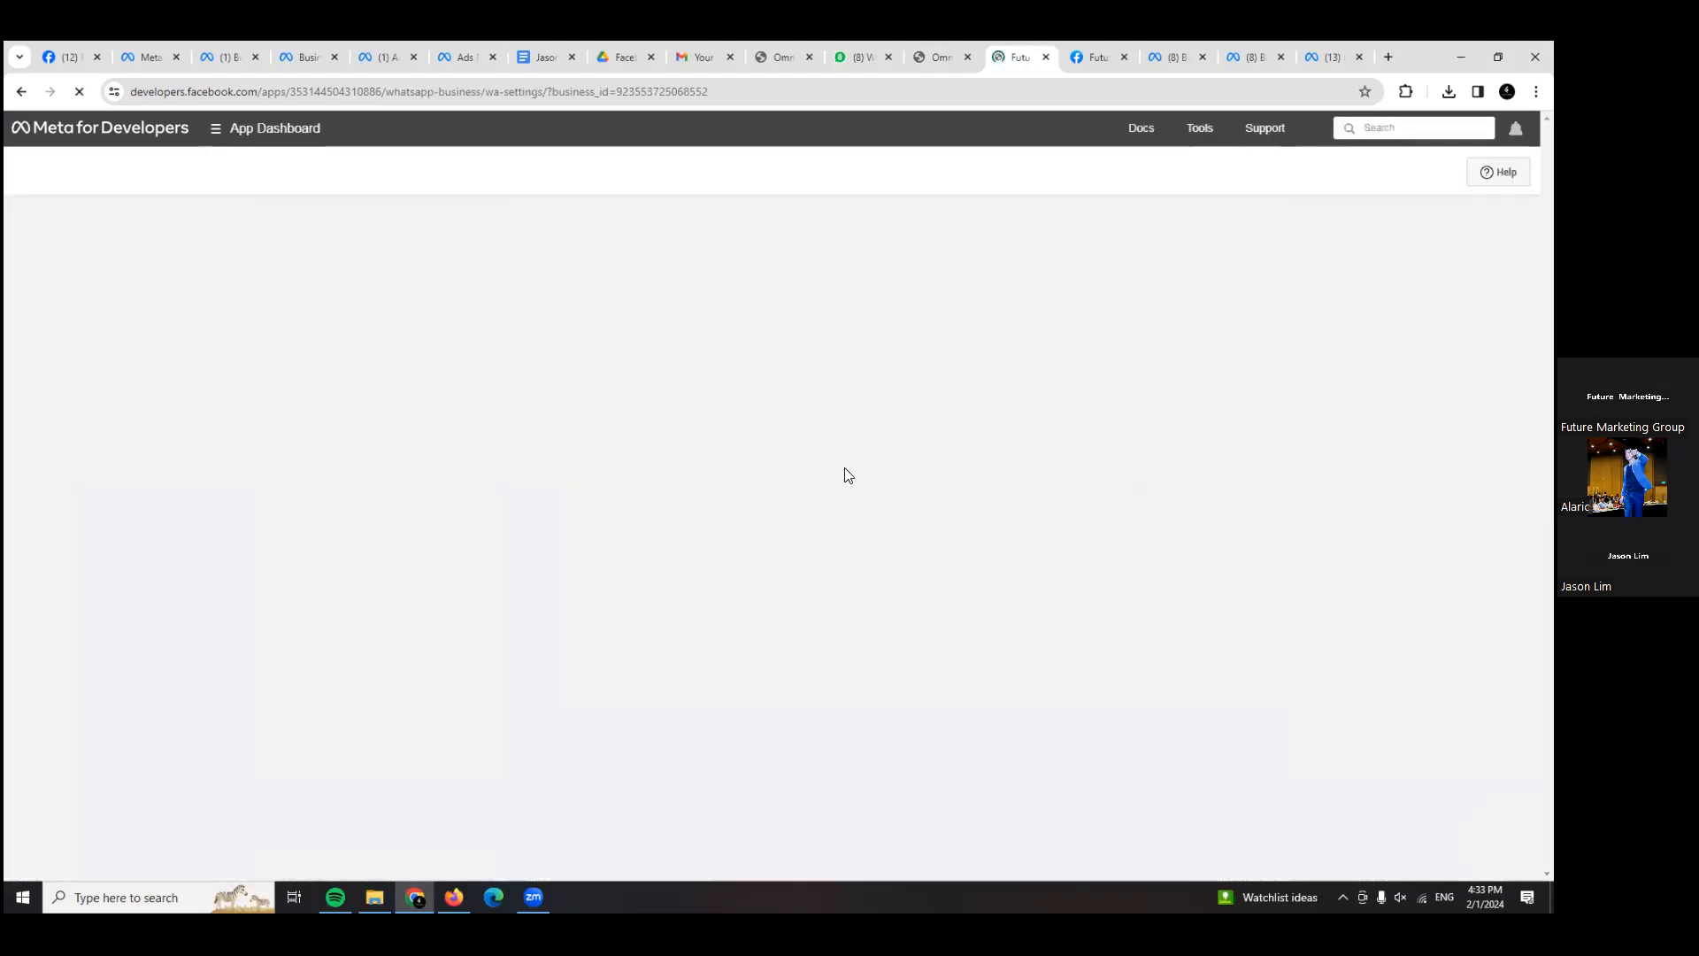
- Advance OmniConvo to the webhook configuration step and start editing Meta's webhook
{"action": "left_click", "coordinate": [952, 55]}
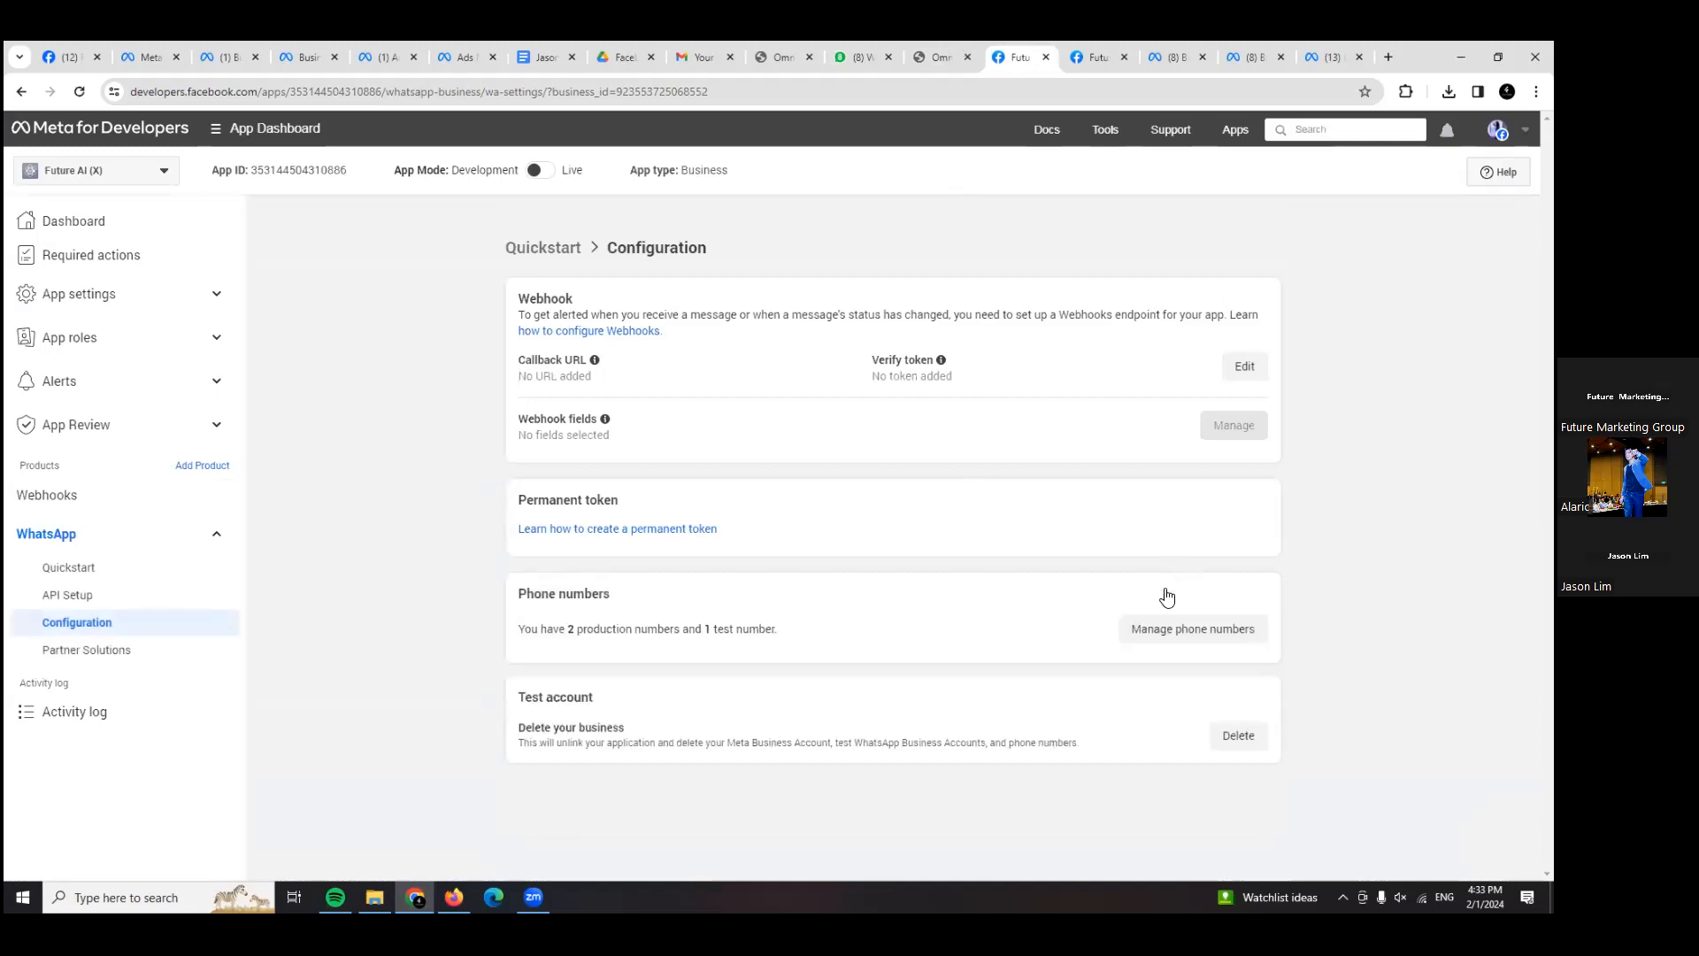
{"action": "left_click", "coordinate": [1172, 682]}
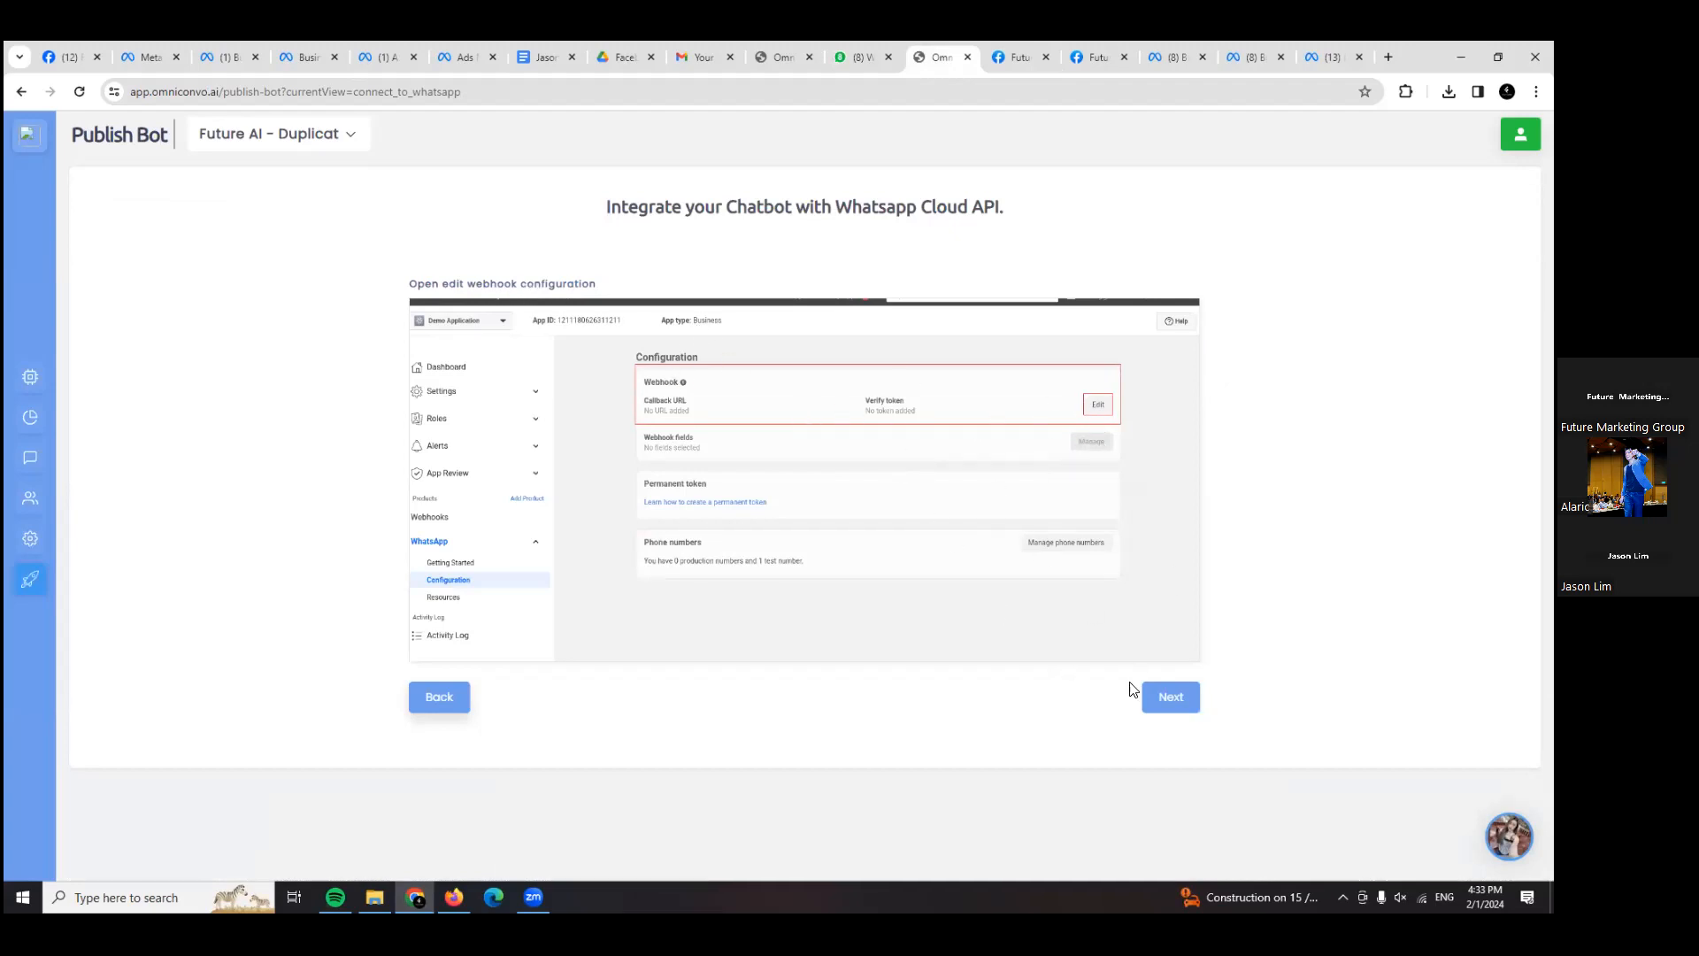
{"action": "key", "text": "ctrl+Tab"}
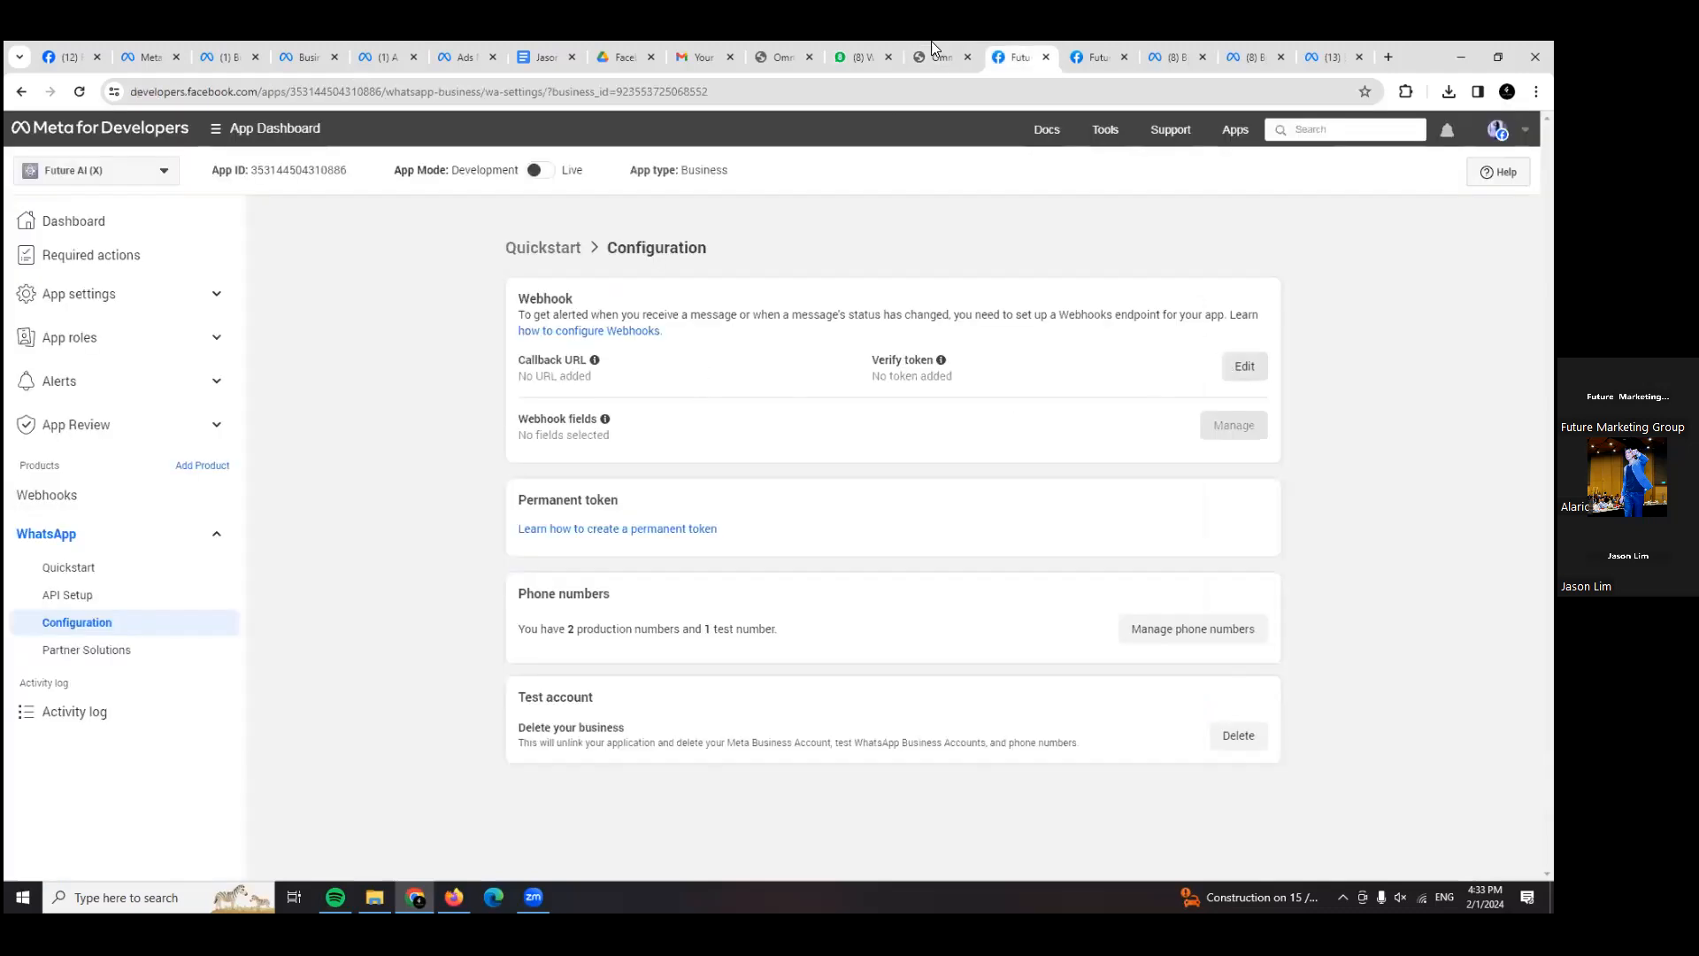
{"action": "left_click", "coordinate": [1245, 367]}
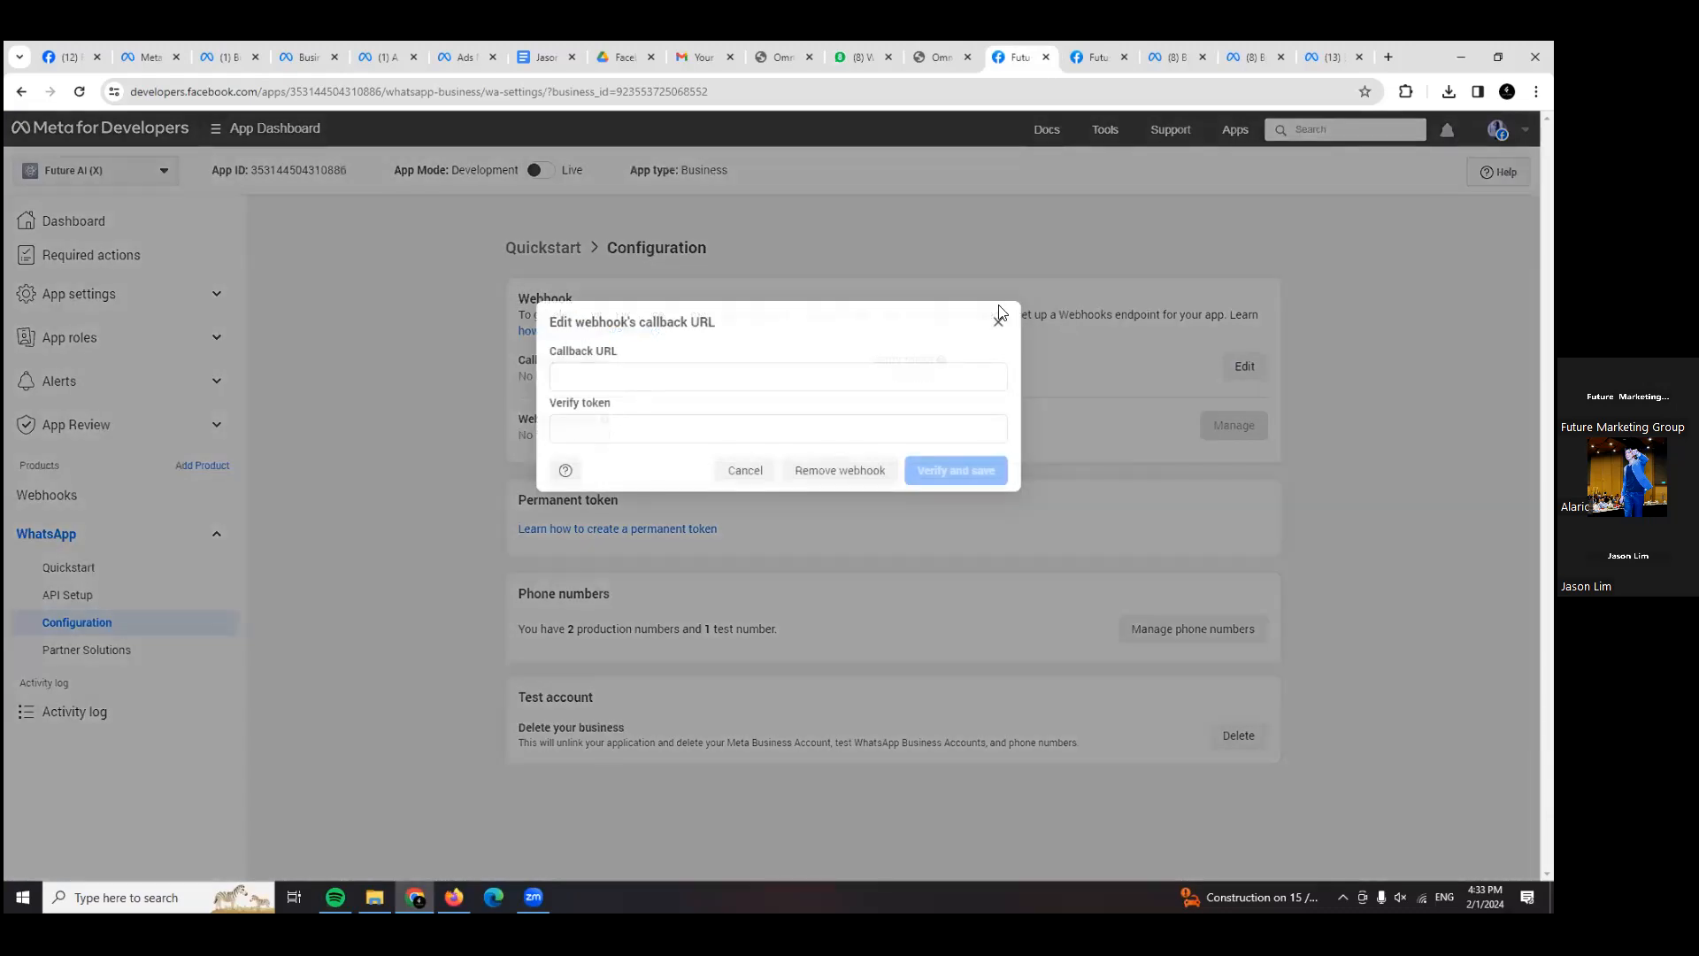
- Paste OmniConvo's callback URL into Meta's webhook Callback URL field
{"action": "key", "text": "ctrl+shift+Tab"}
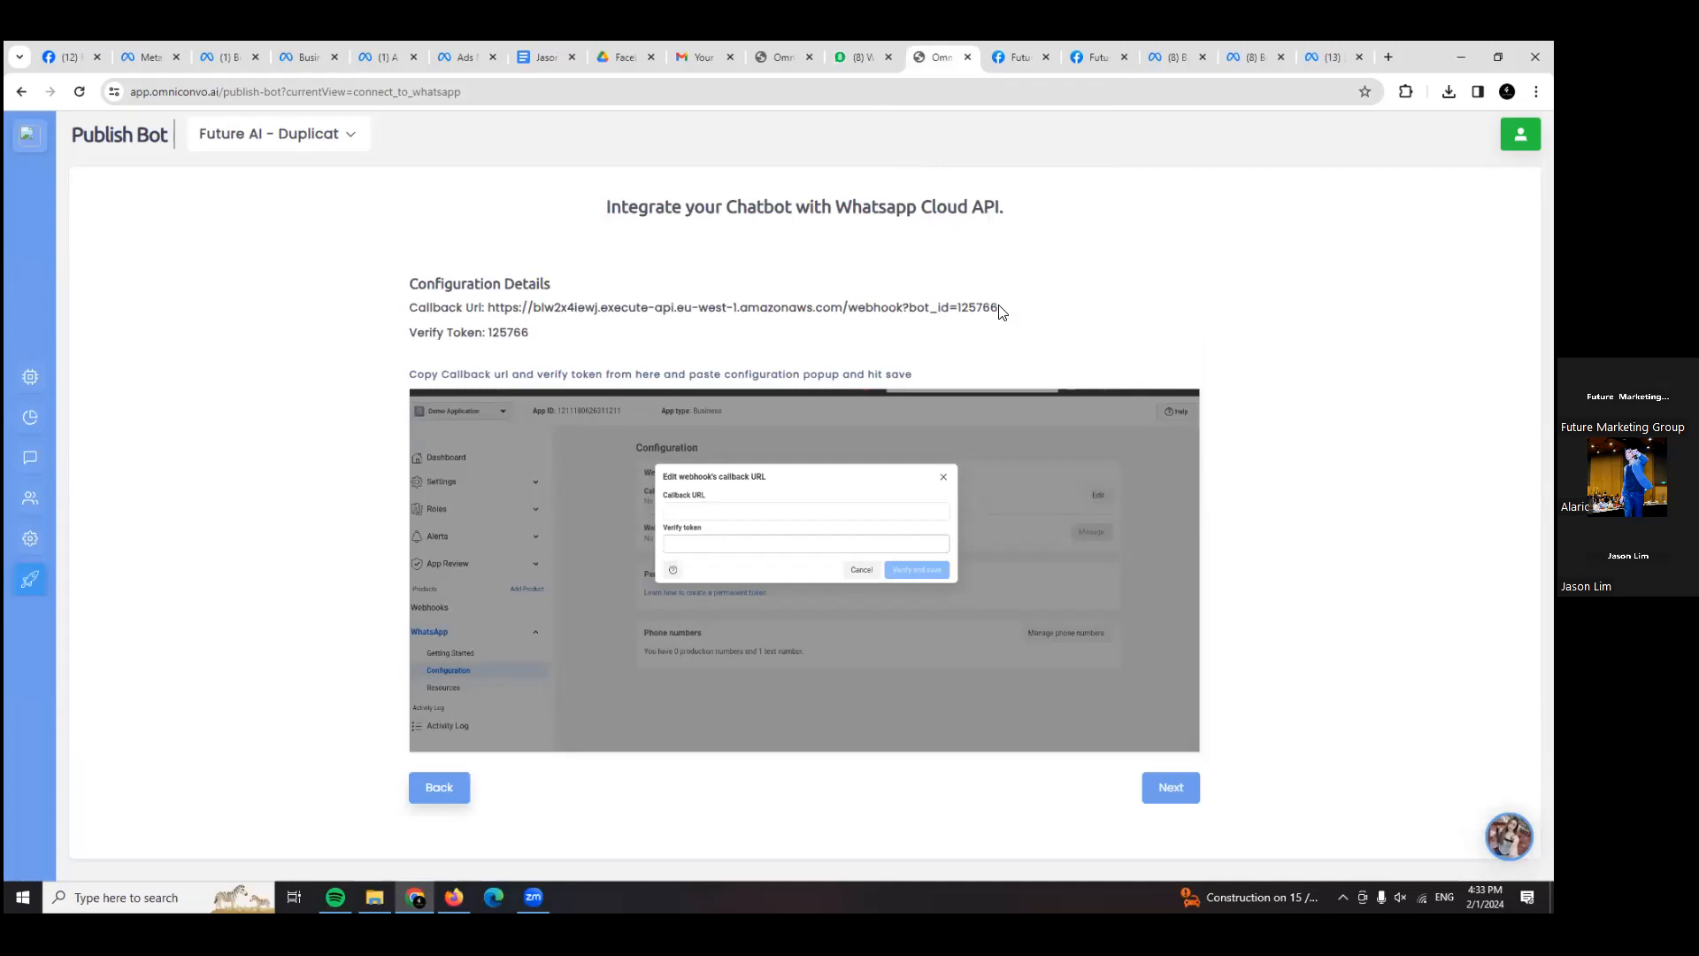
{"action": "left_click_drag", "start_coordinate": [1000, 312], "coordinate": [488, 310]}
{"action": "key", "text": "ctrl+c"}
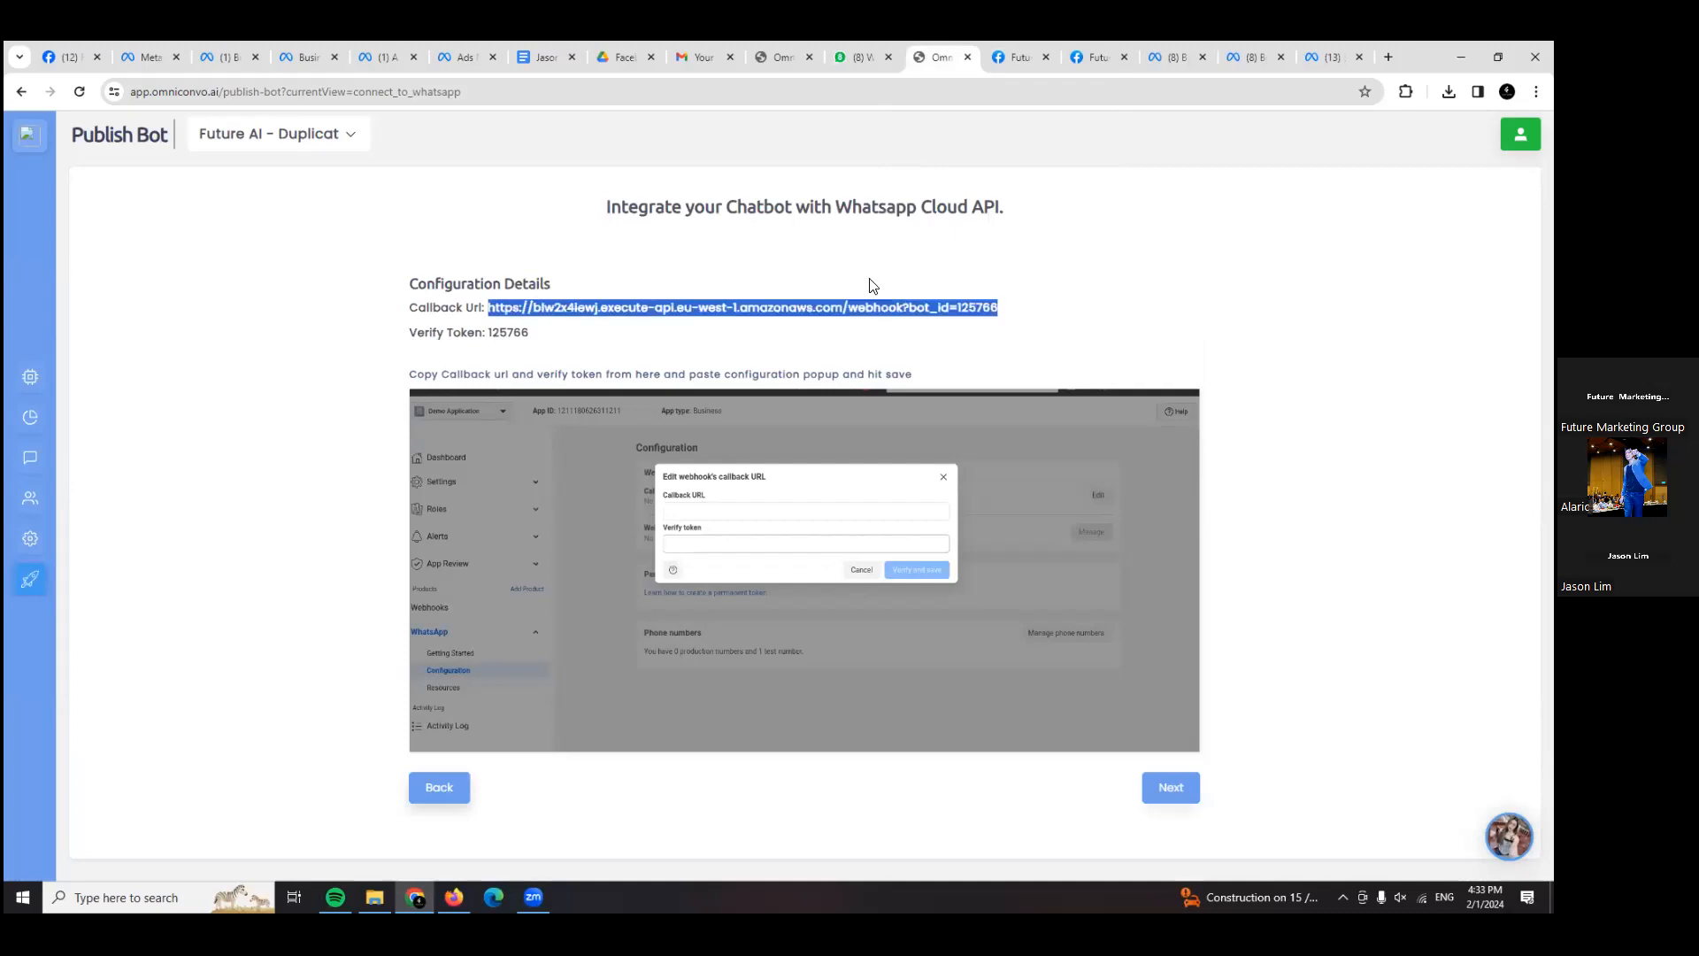
{"action": "key", "text": "ctrl+Tab"}
{"action": "key", "text": "ctrl+v"}
- Paste OmniConvo's verify token into the webhook's Verify token field
{"action": "left_click", "coordinate": [949, 55]}
{"action": "left_click_drag", "start_coordinate": [529, 333], "coordinate": [485, 333]}
{"action": "key", "text": "ctrl+c"}
{"action": "key", "text": "ctrl+Tab"}
{"action": "key", "text": "Tab"}
{"action": "key", "text": "ctrl+v"}
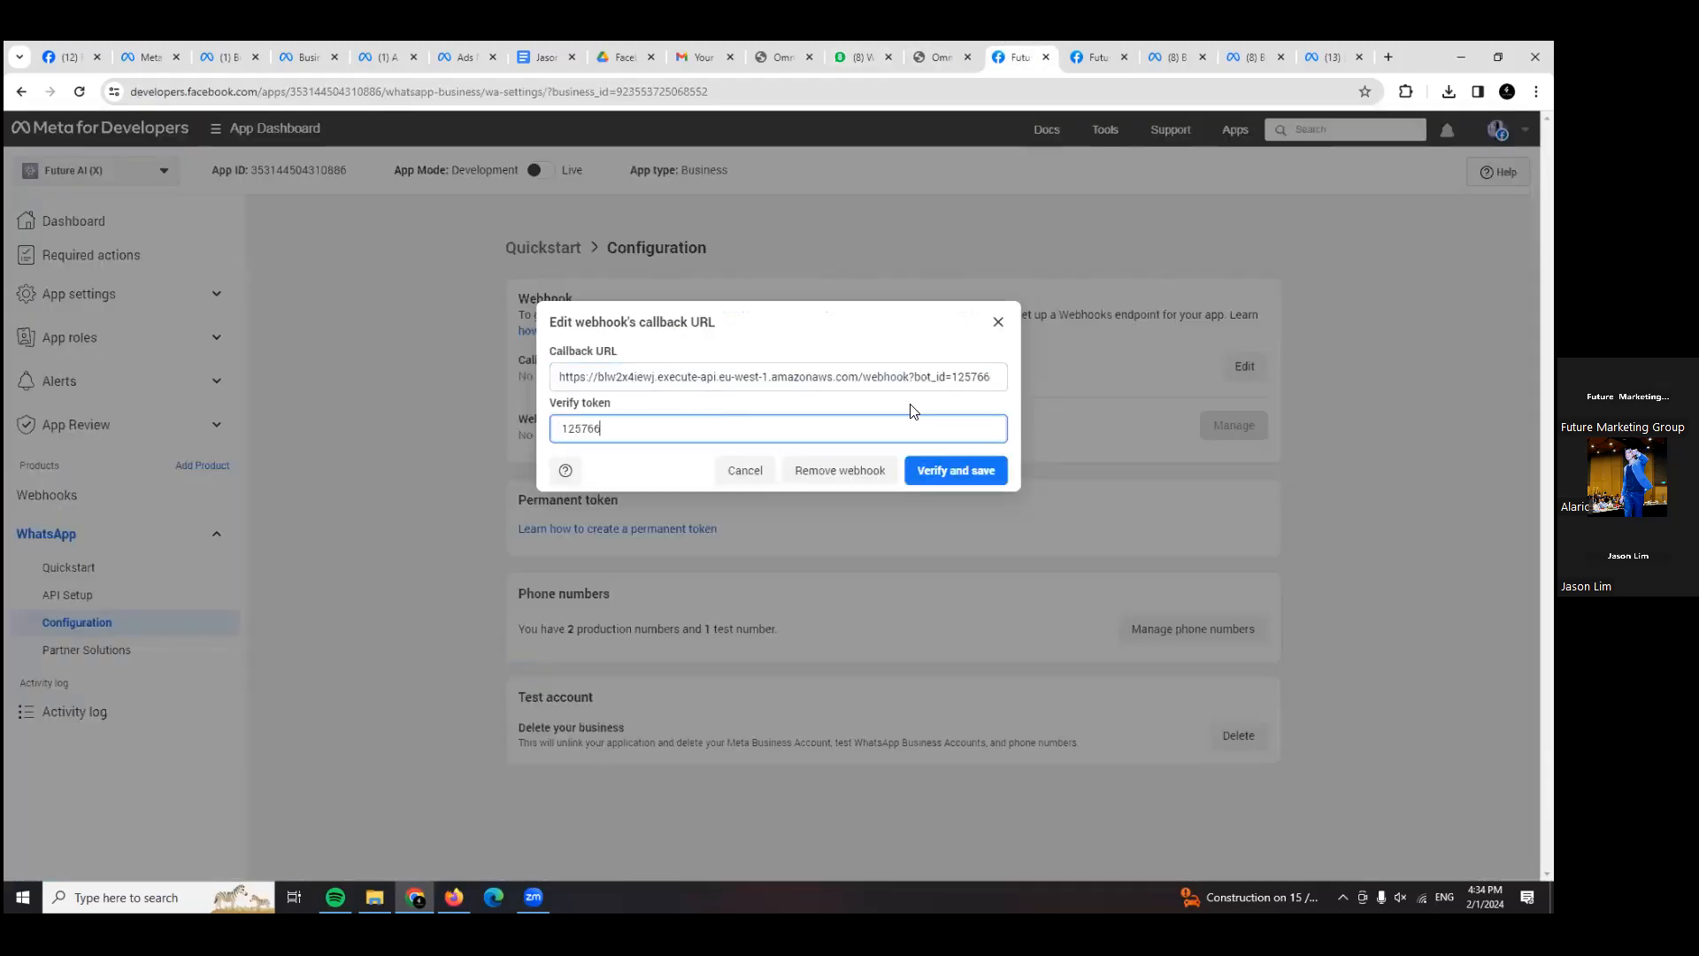
{"action": "left_click", "coordinate": [565, 429]}
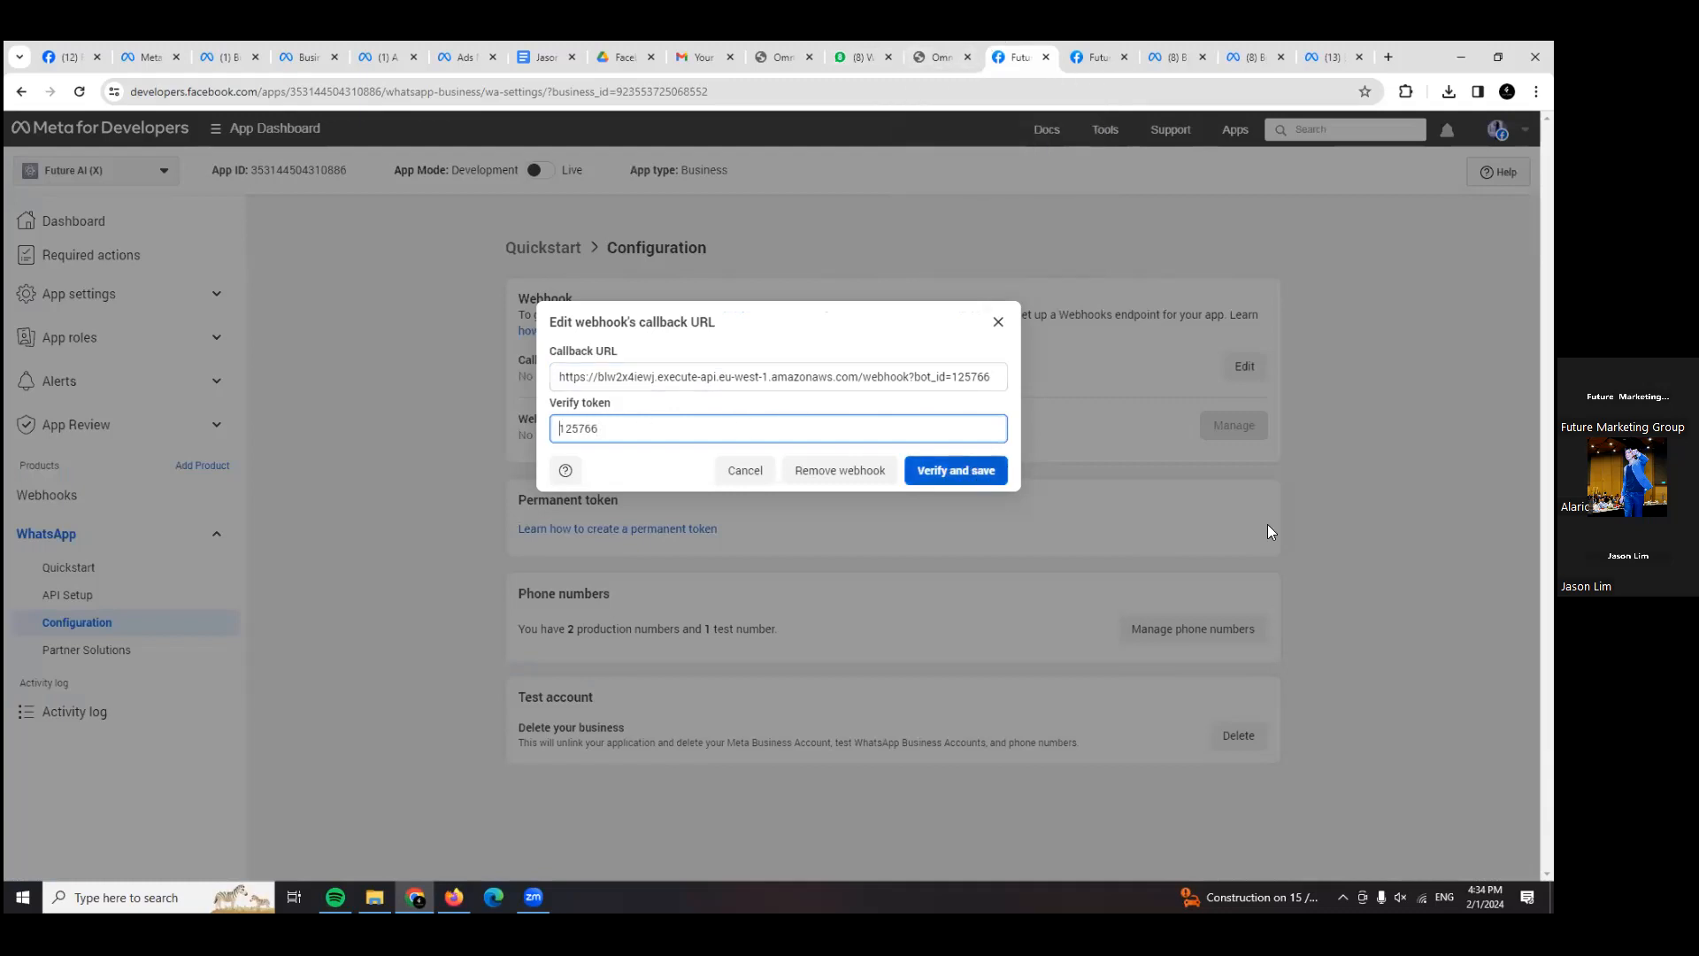
{"action": "key", "text": "ctrl+shift+Tab"}
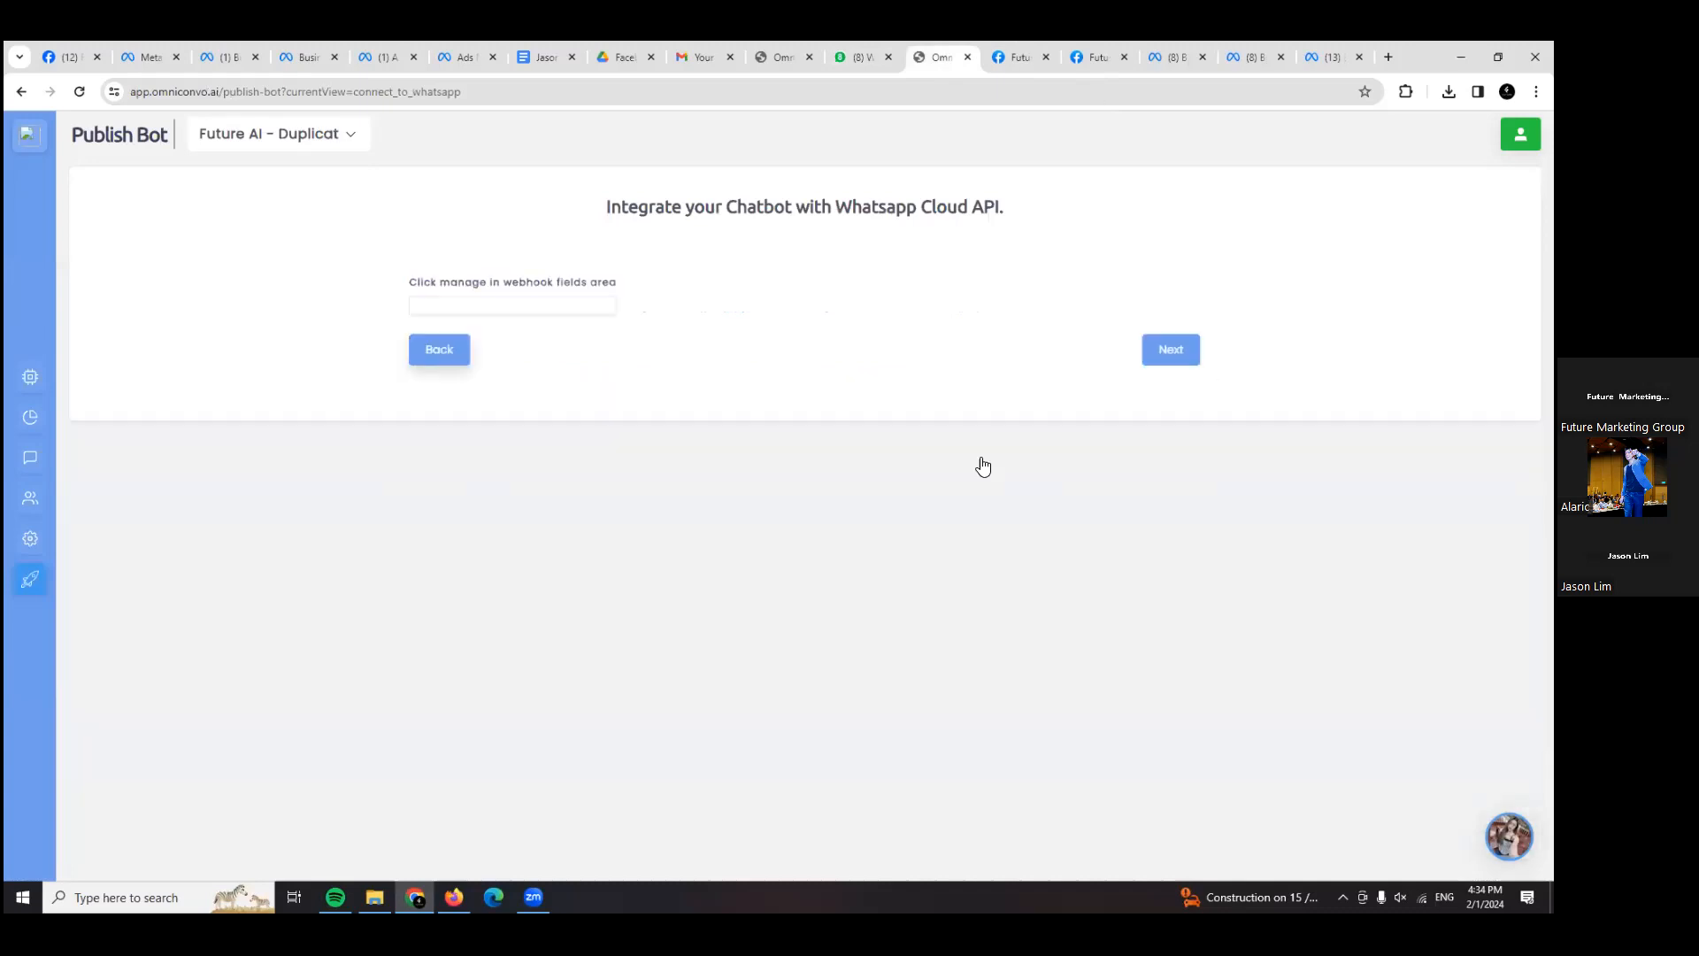
- Verify and save the webhook callback settings in Meta
{"action": "key", "text": "ctrl+Tab"}
{"action": "key", "text": "Return"}
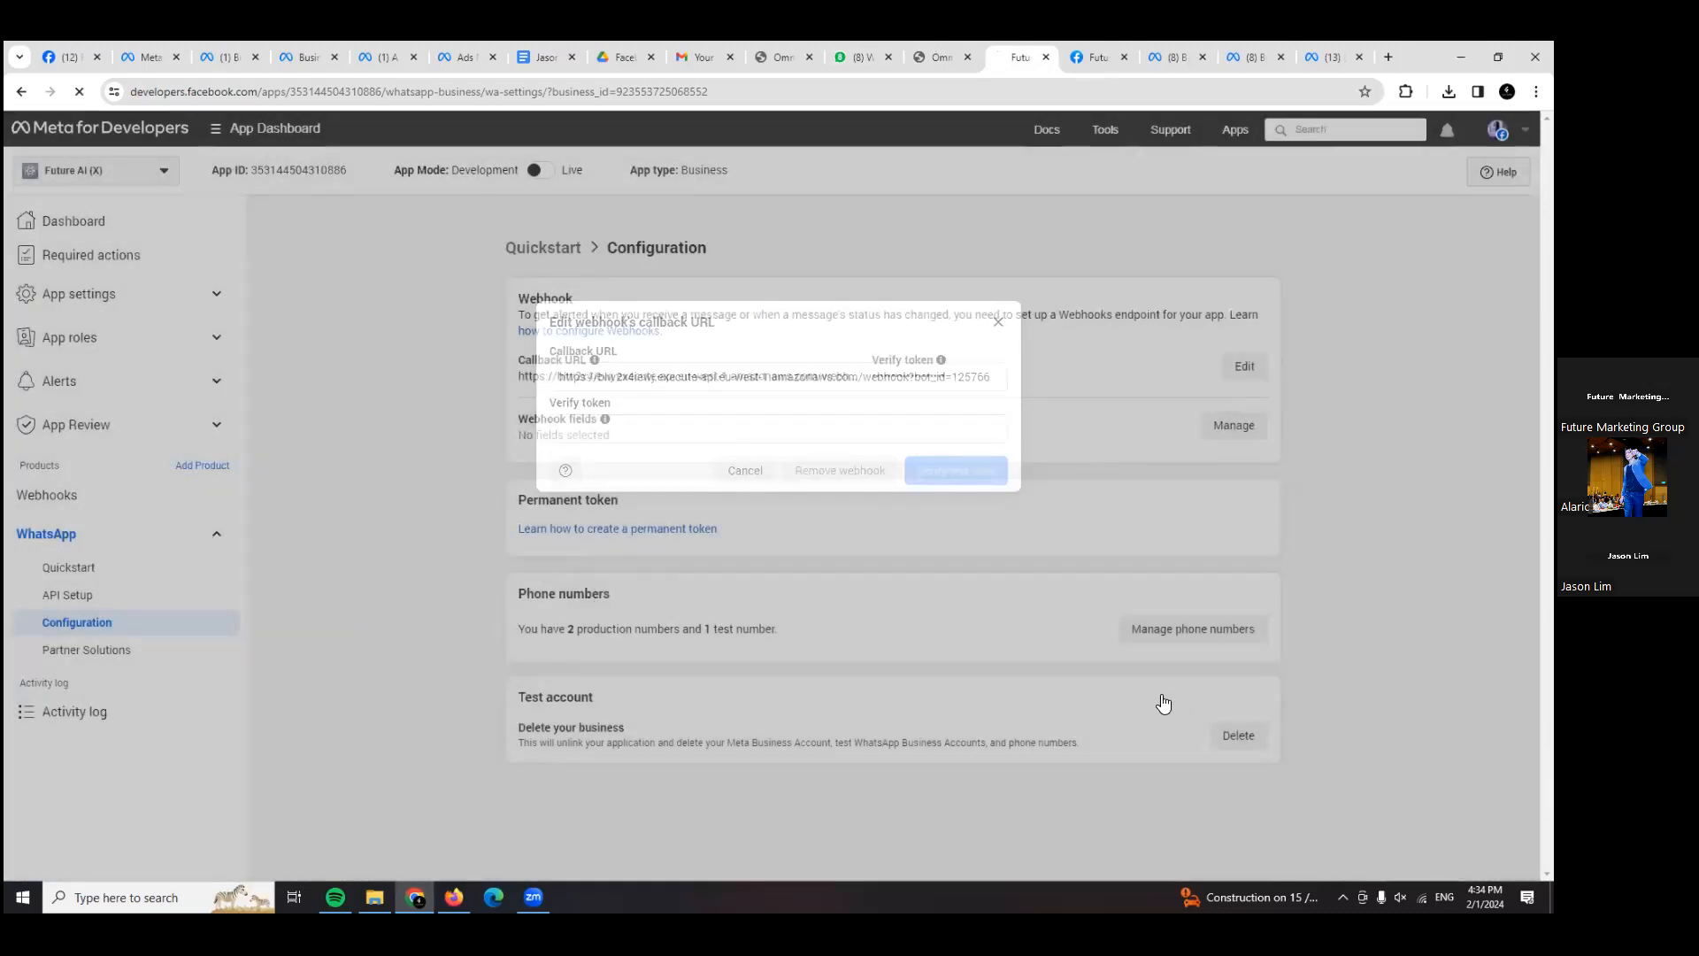
{"action": "key", "text": "ctrl+shift+Tab"}
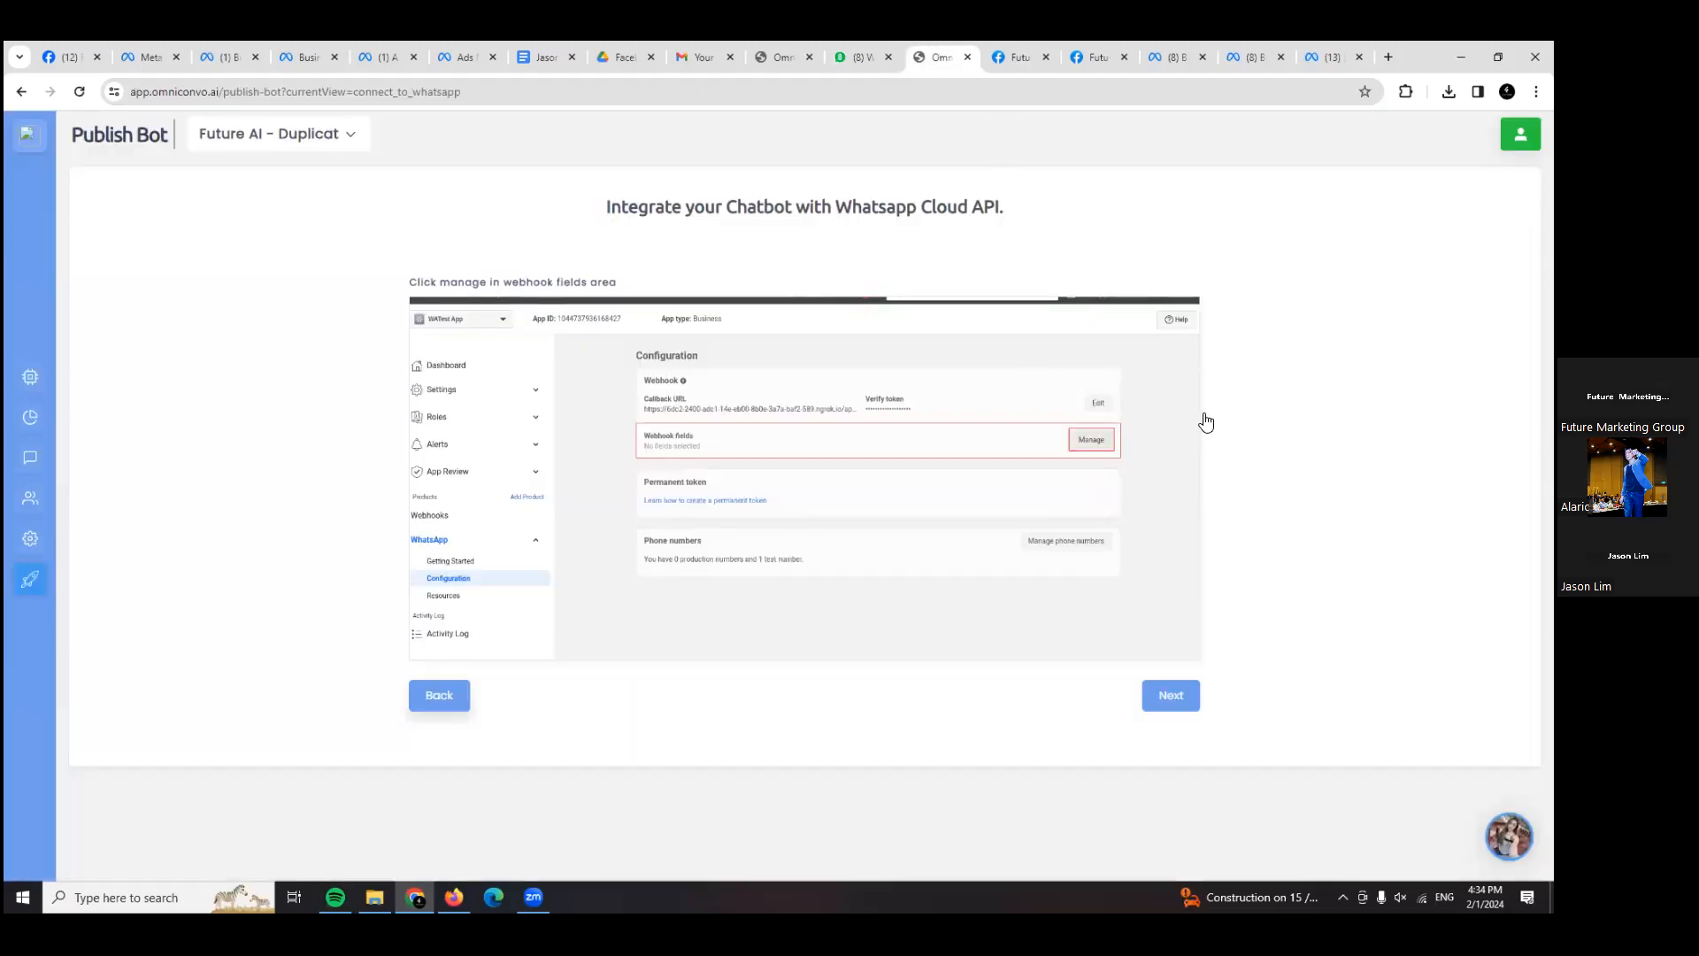
{"action": "key", "text": "ctrl+Tab"}
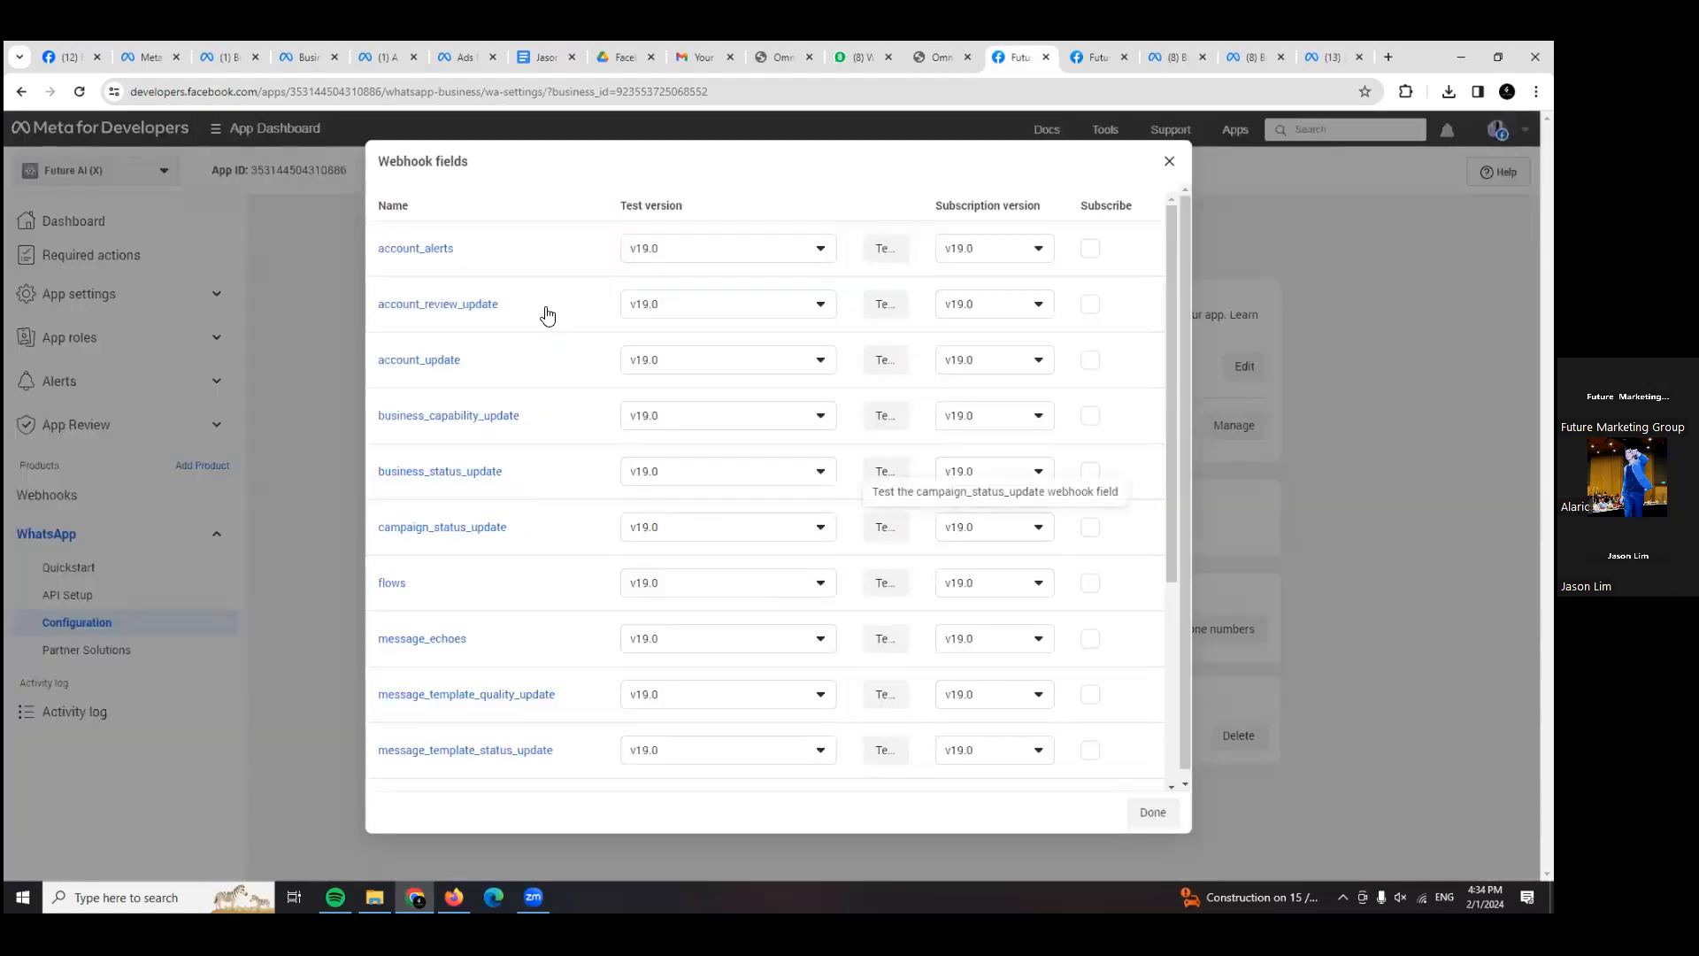
{"action": "key", "text": "ctrl+shift+Tab"}
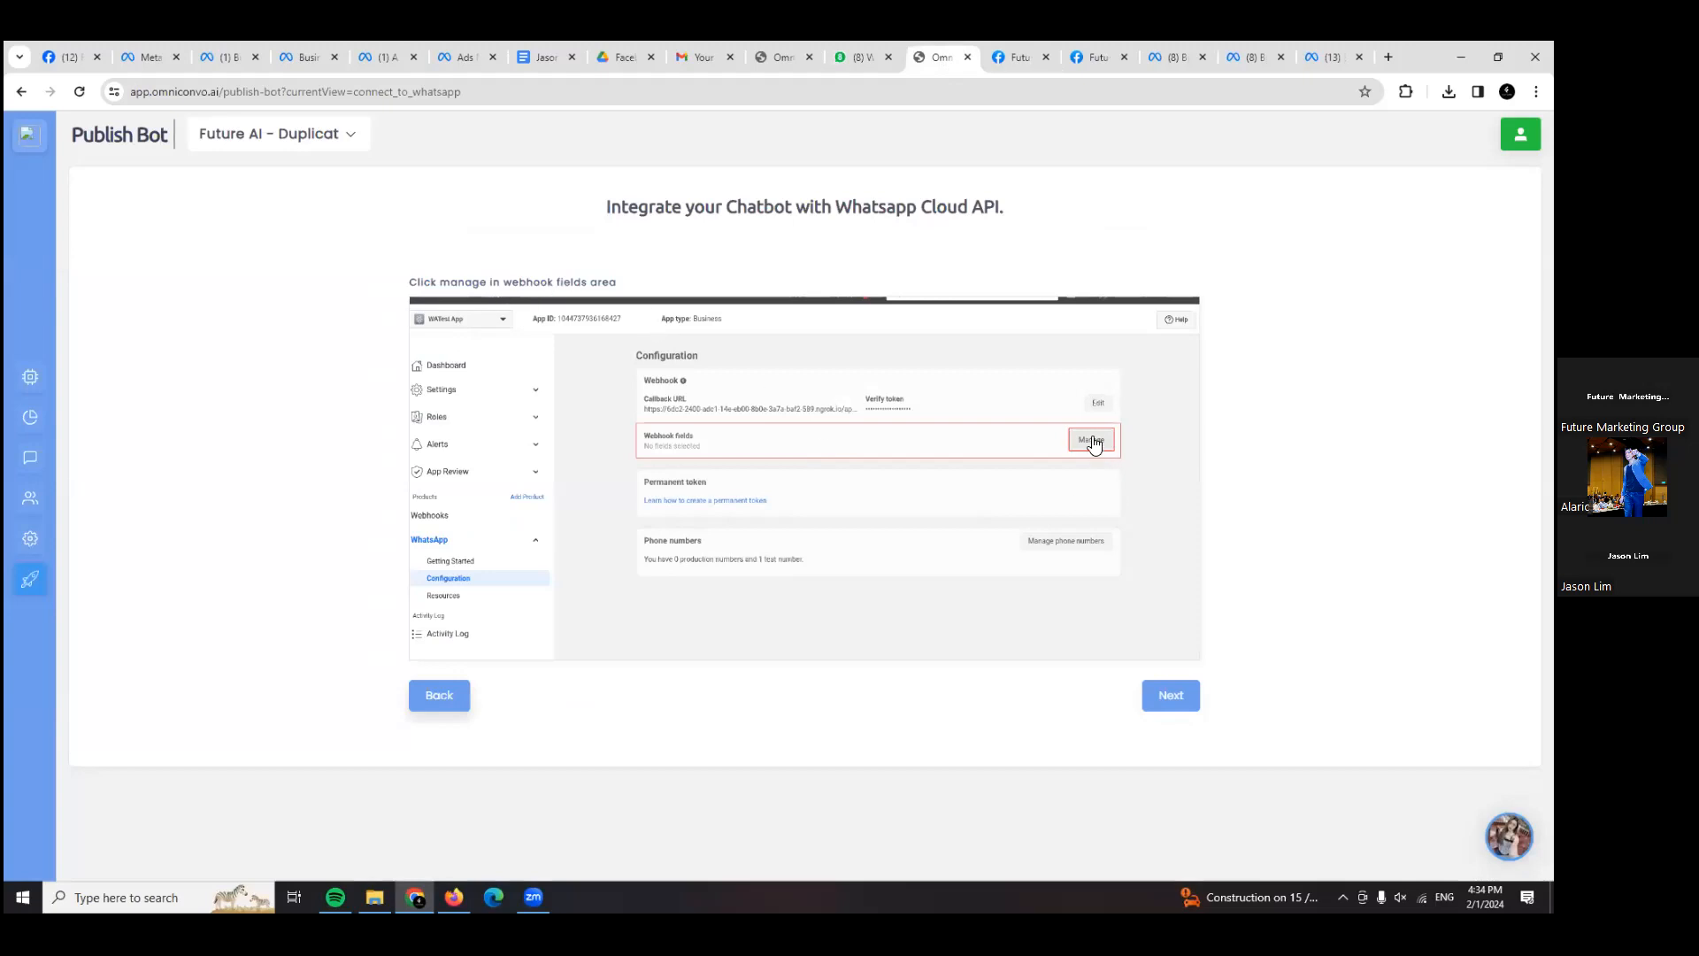
{"action": "key", "text": "ctrl+Tab"}
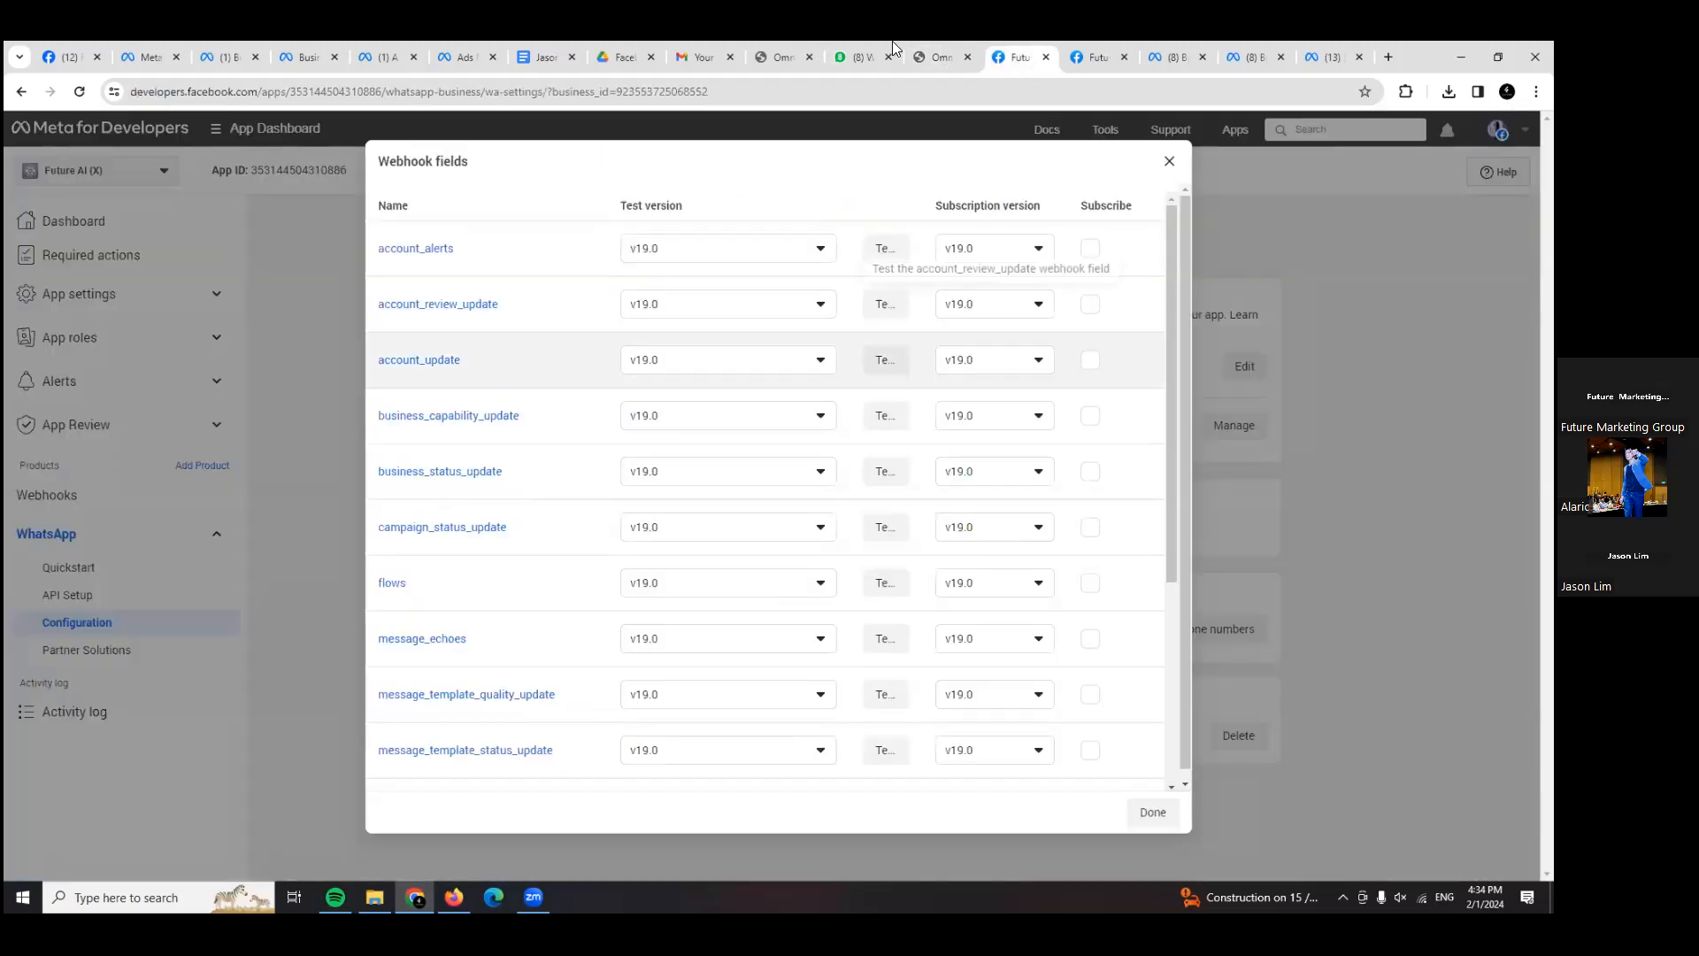
{"action": "key", "text": "ctrl+shift+Tab"}
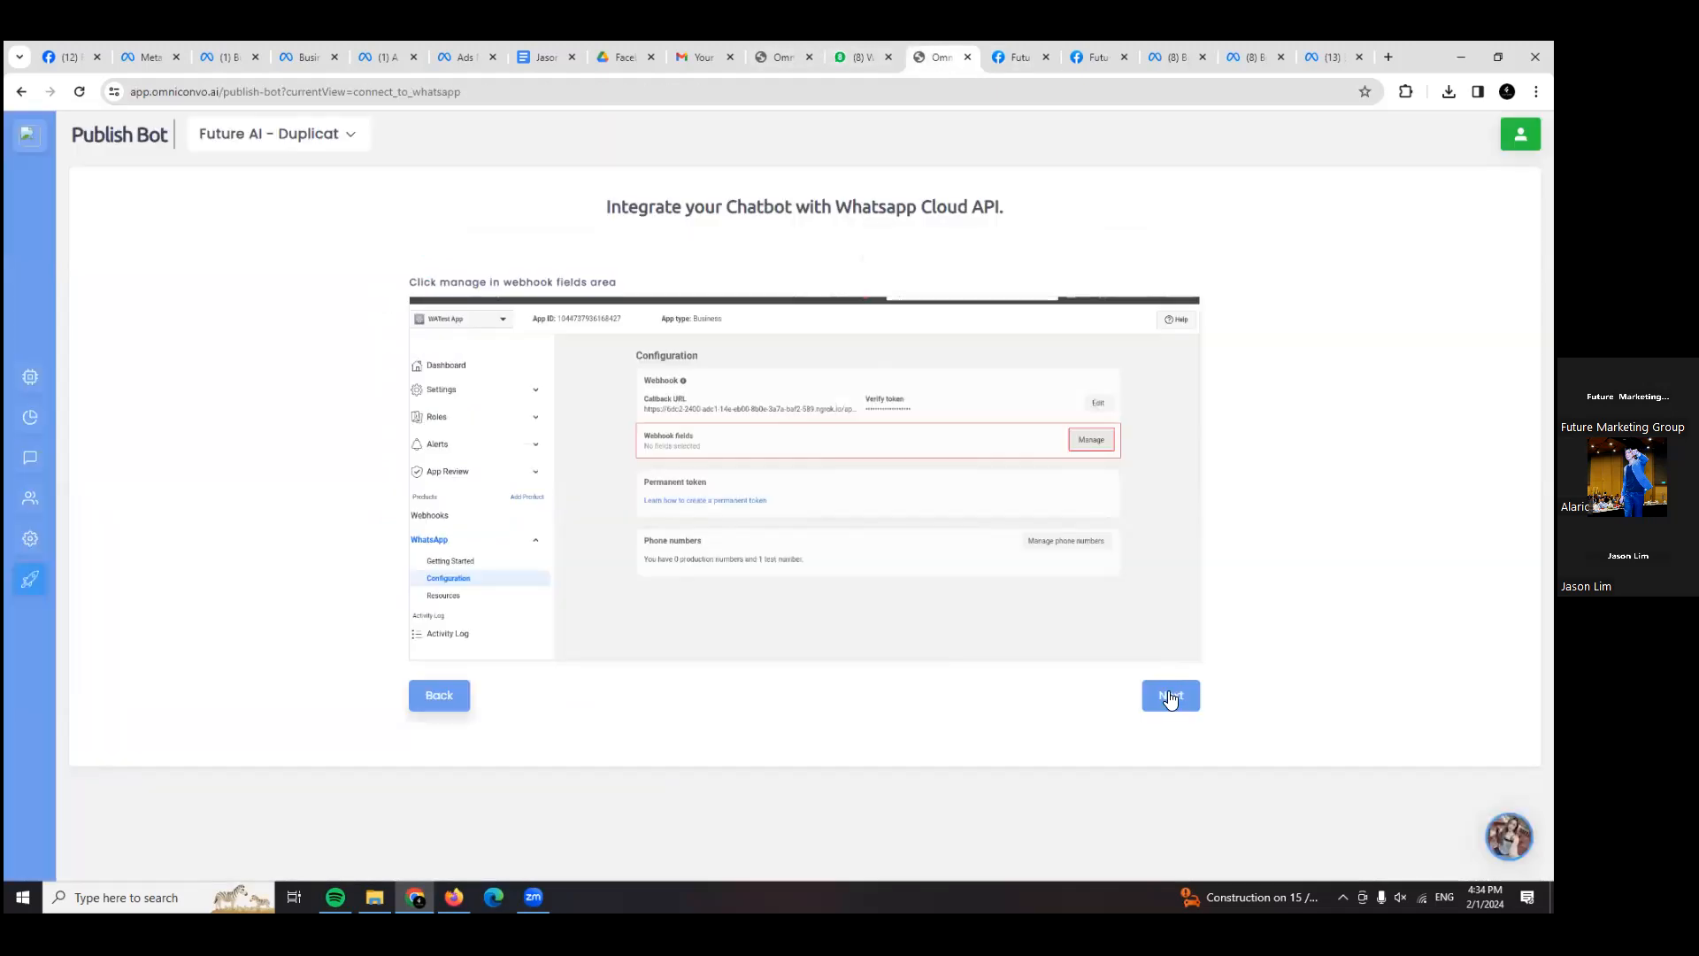
- Subscribe the webhook to the messages field and finish with Done
{"action": "left_click", "coordinate": [1170, 697]}
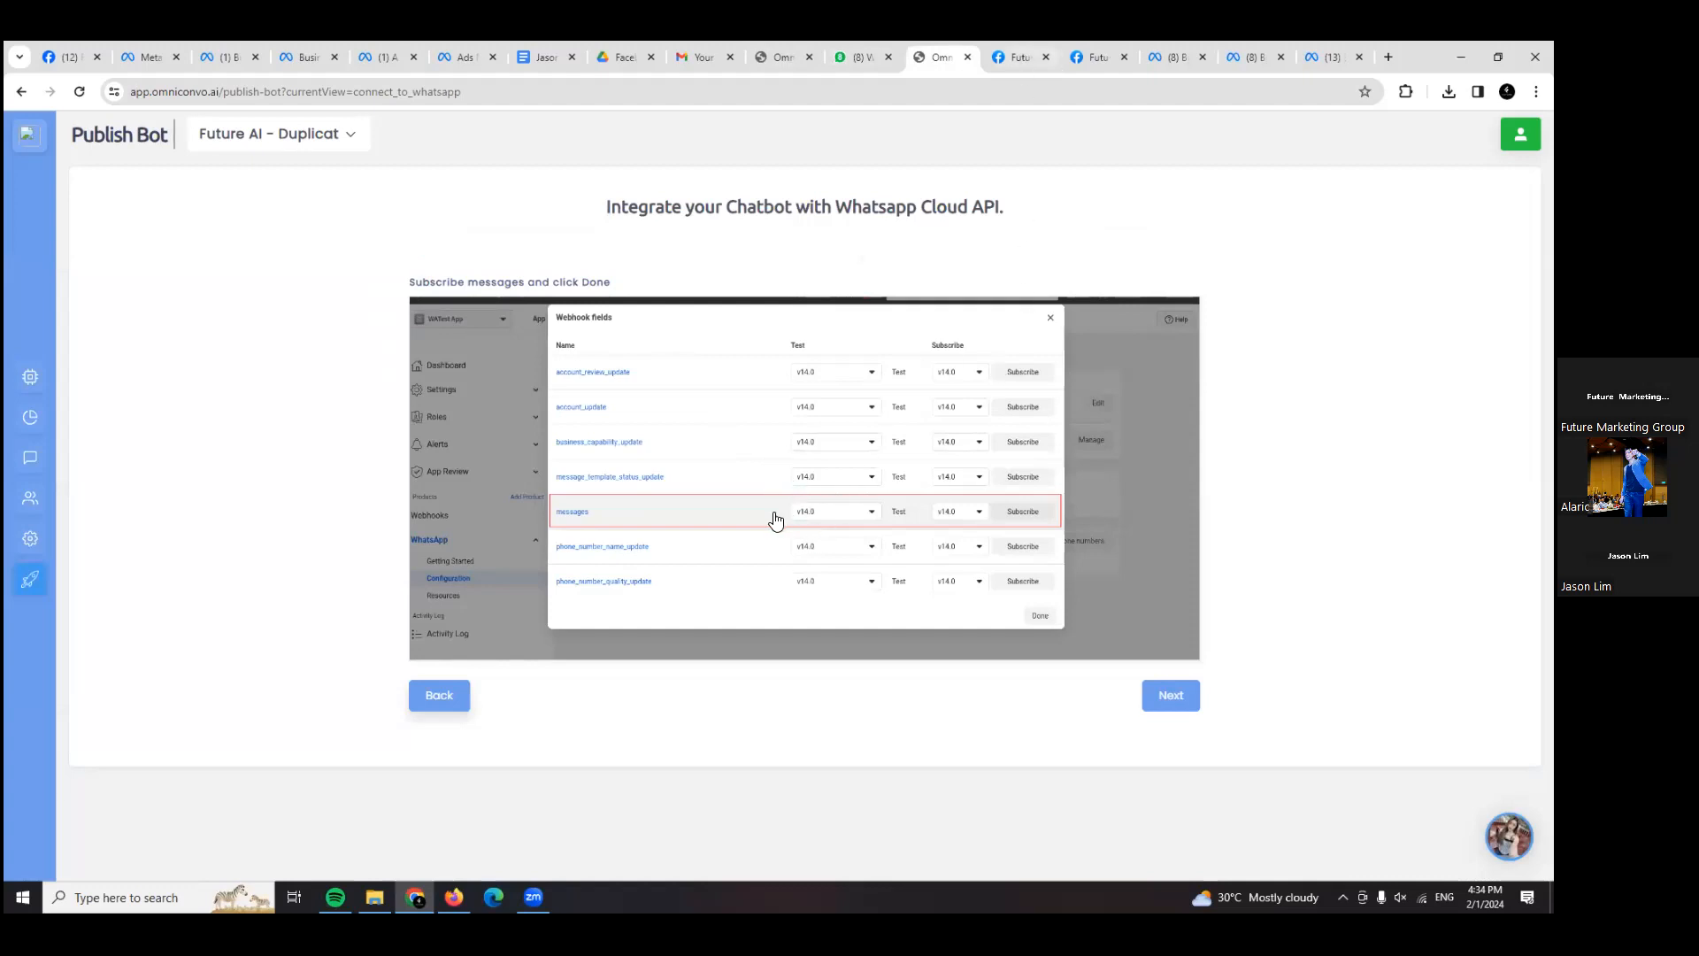
{"action": "key", "text": "ctrl+Tab"}
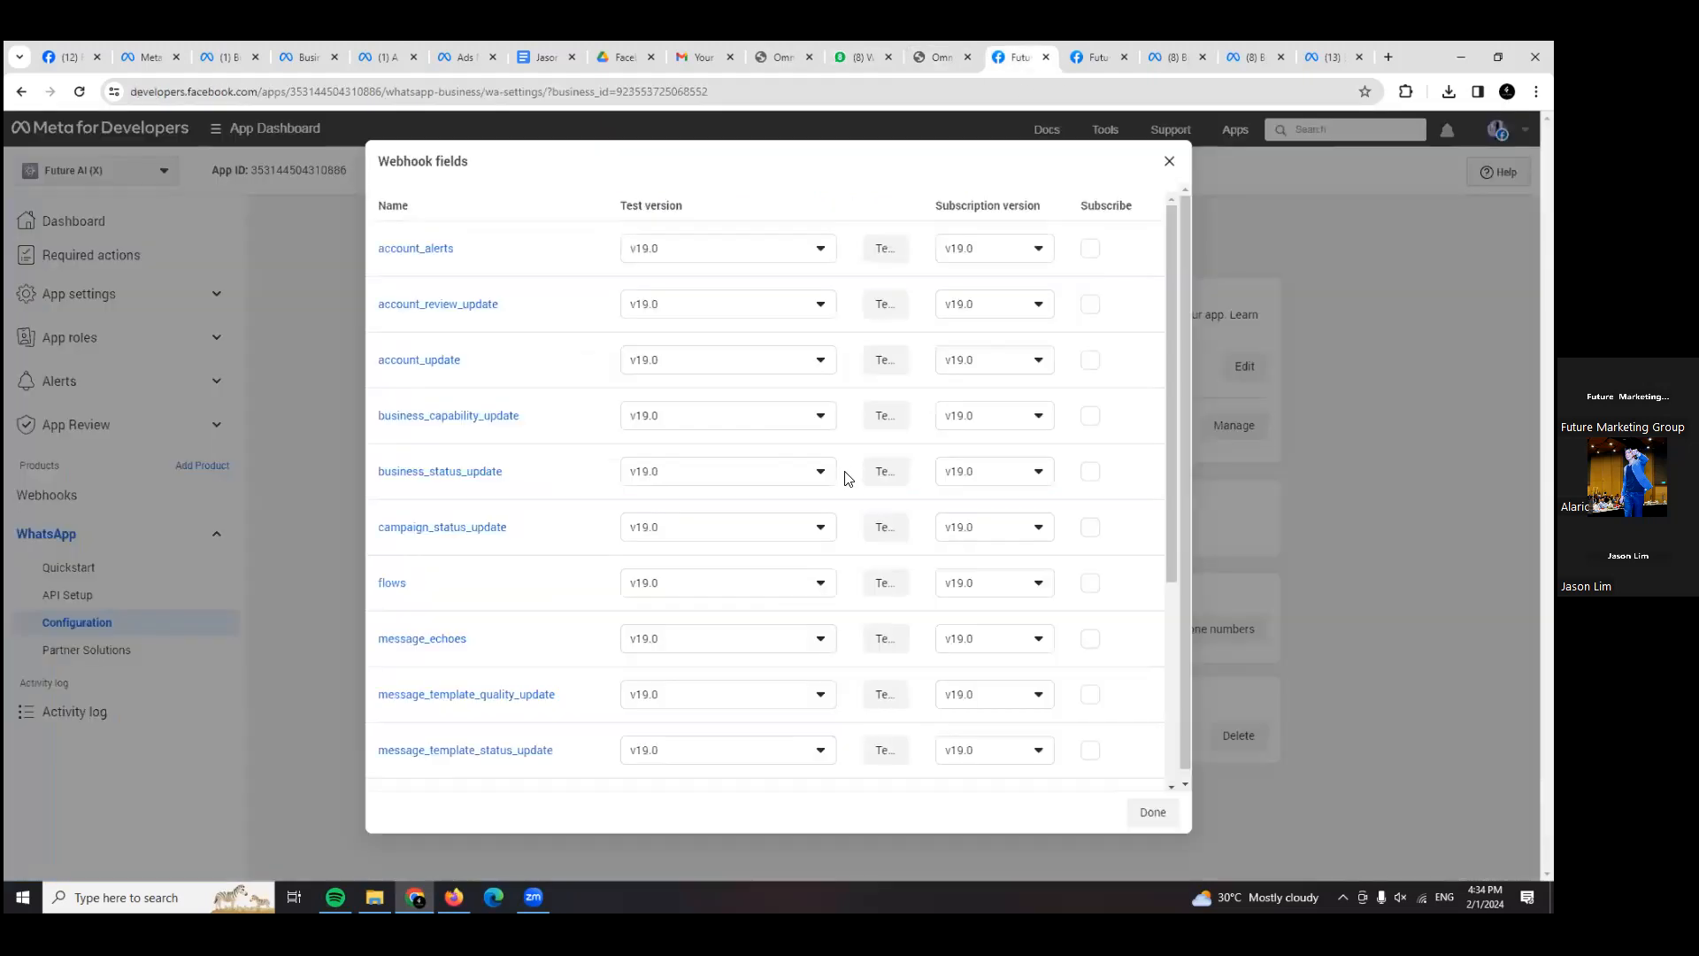
{"action": "scroll", "coordinate": [1036, 483], "scroll_direction": "down", "scroll_amount": 3}
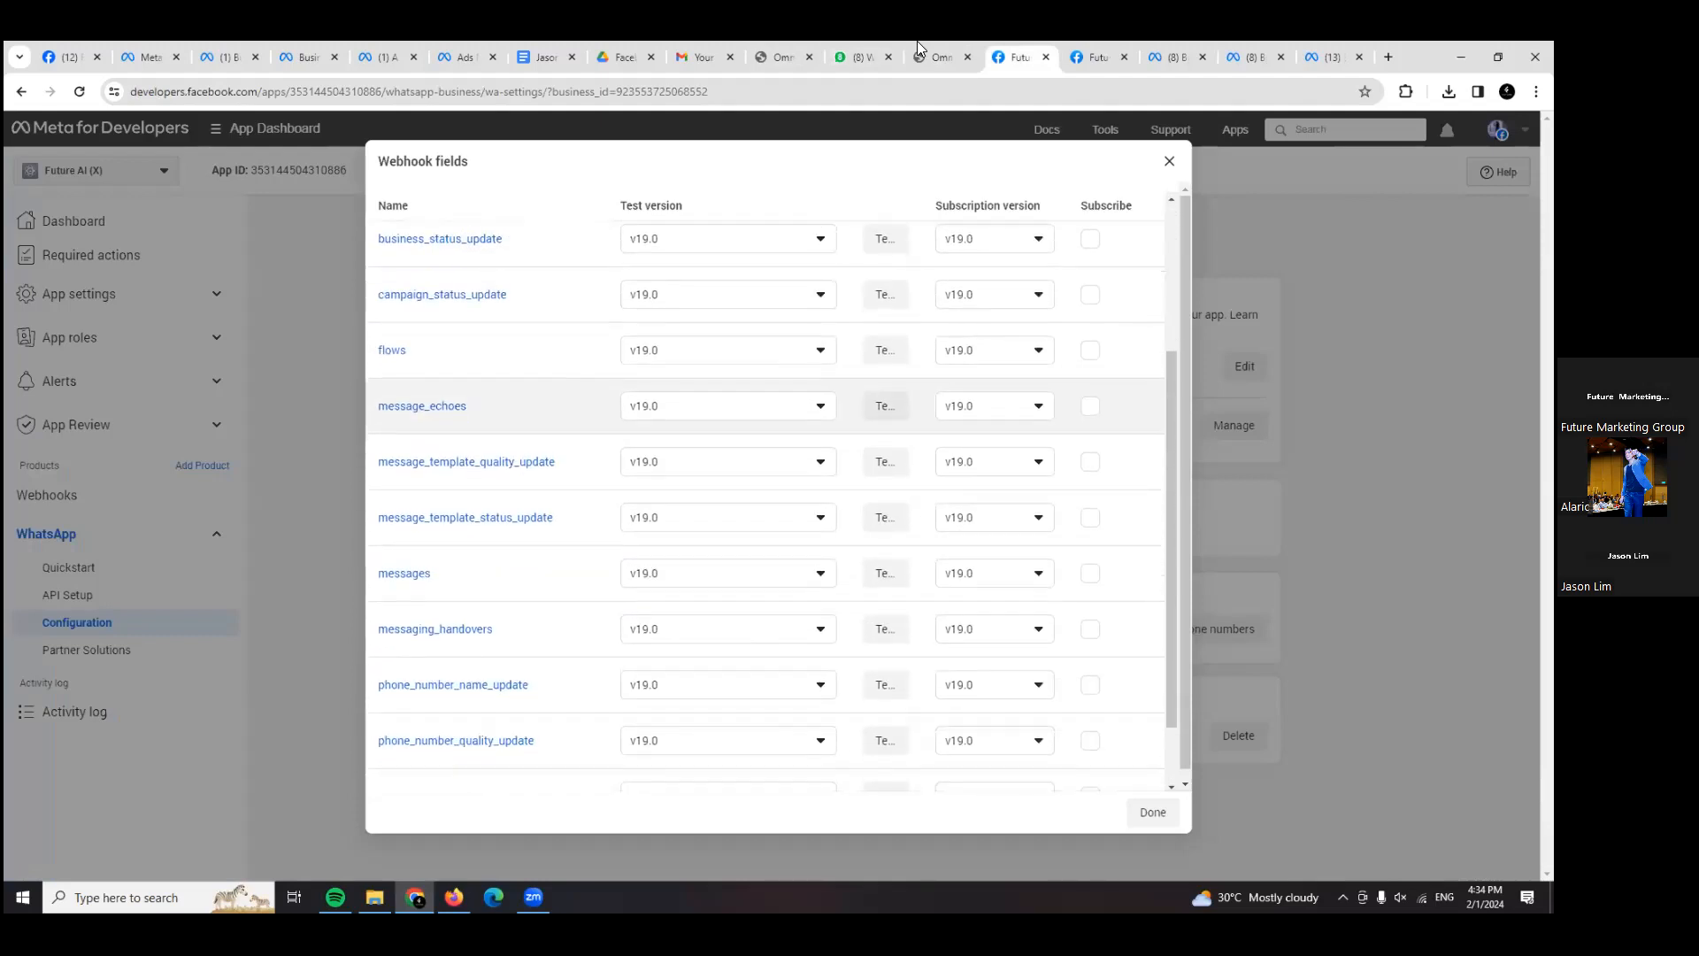
{"action": "left_click", "coordinate": [920, 49]}
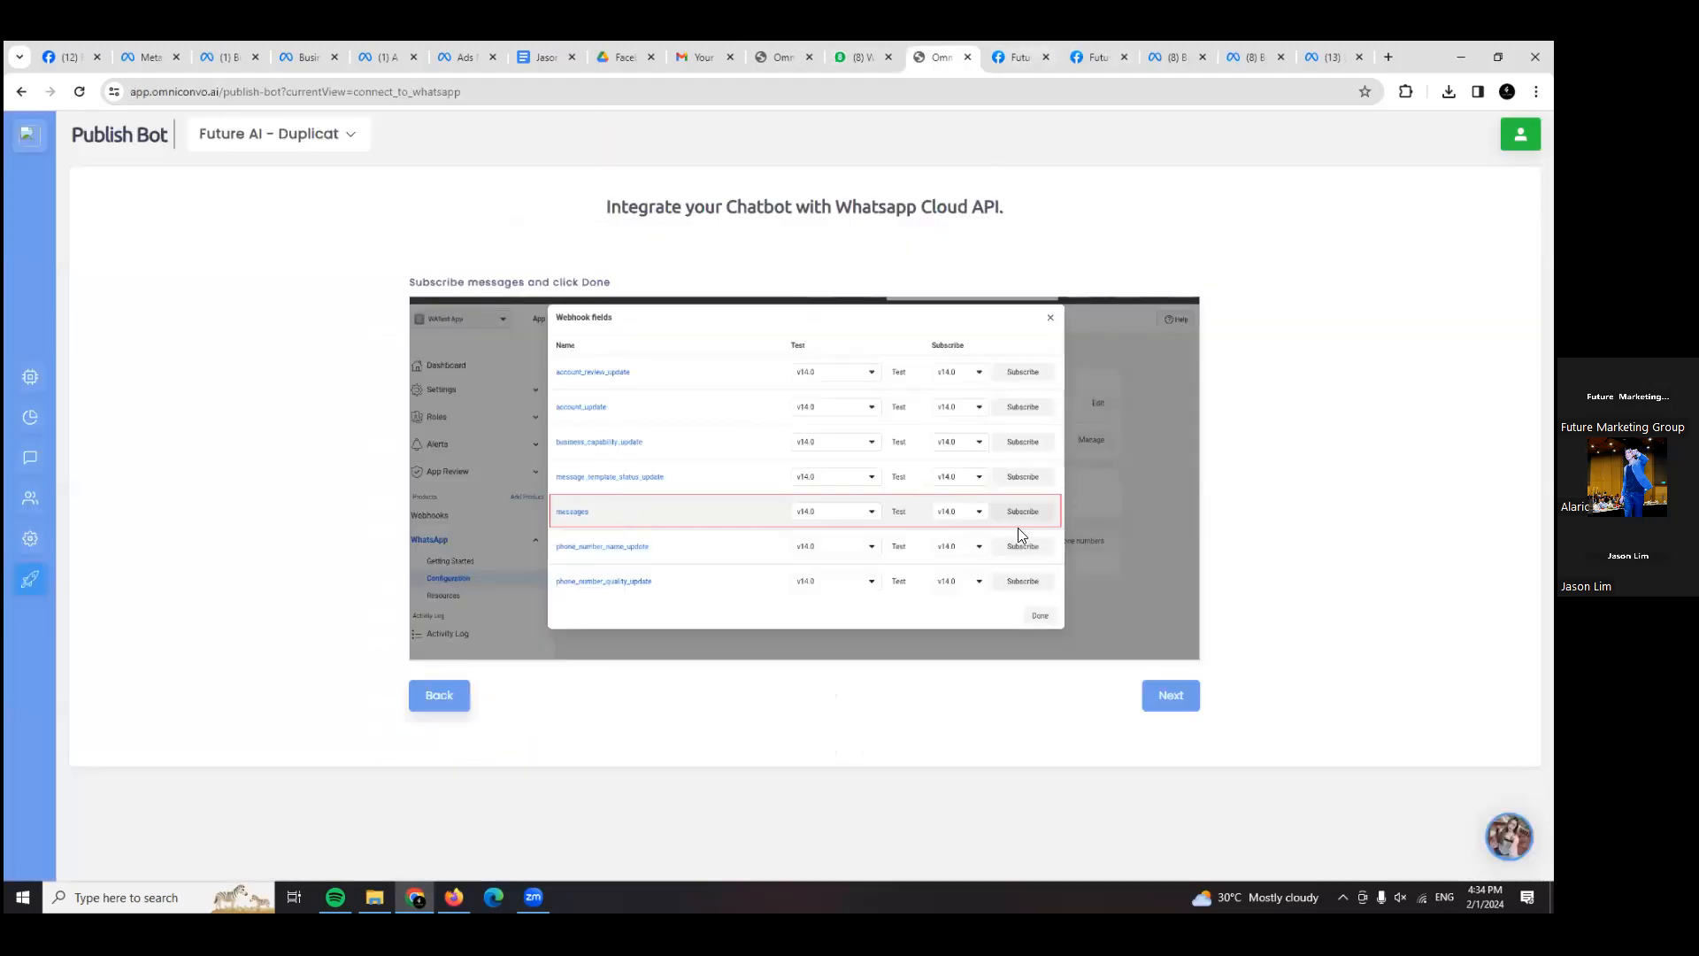
{"action": "key", "text": "ctrl+Tab"}
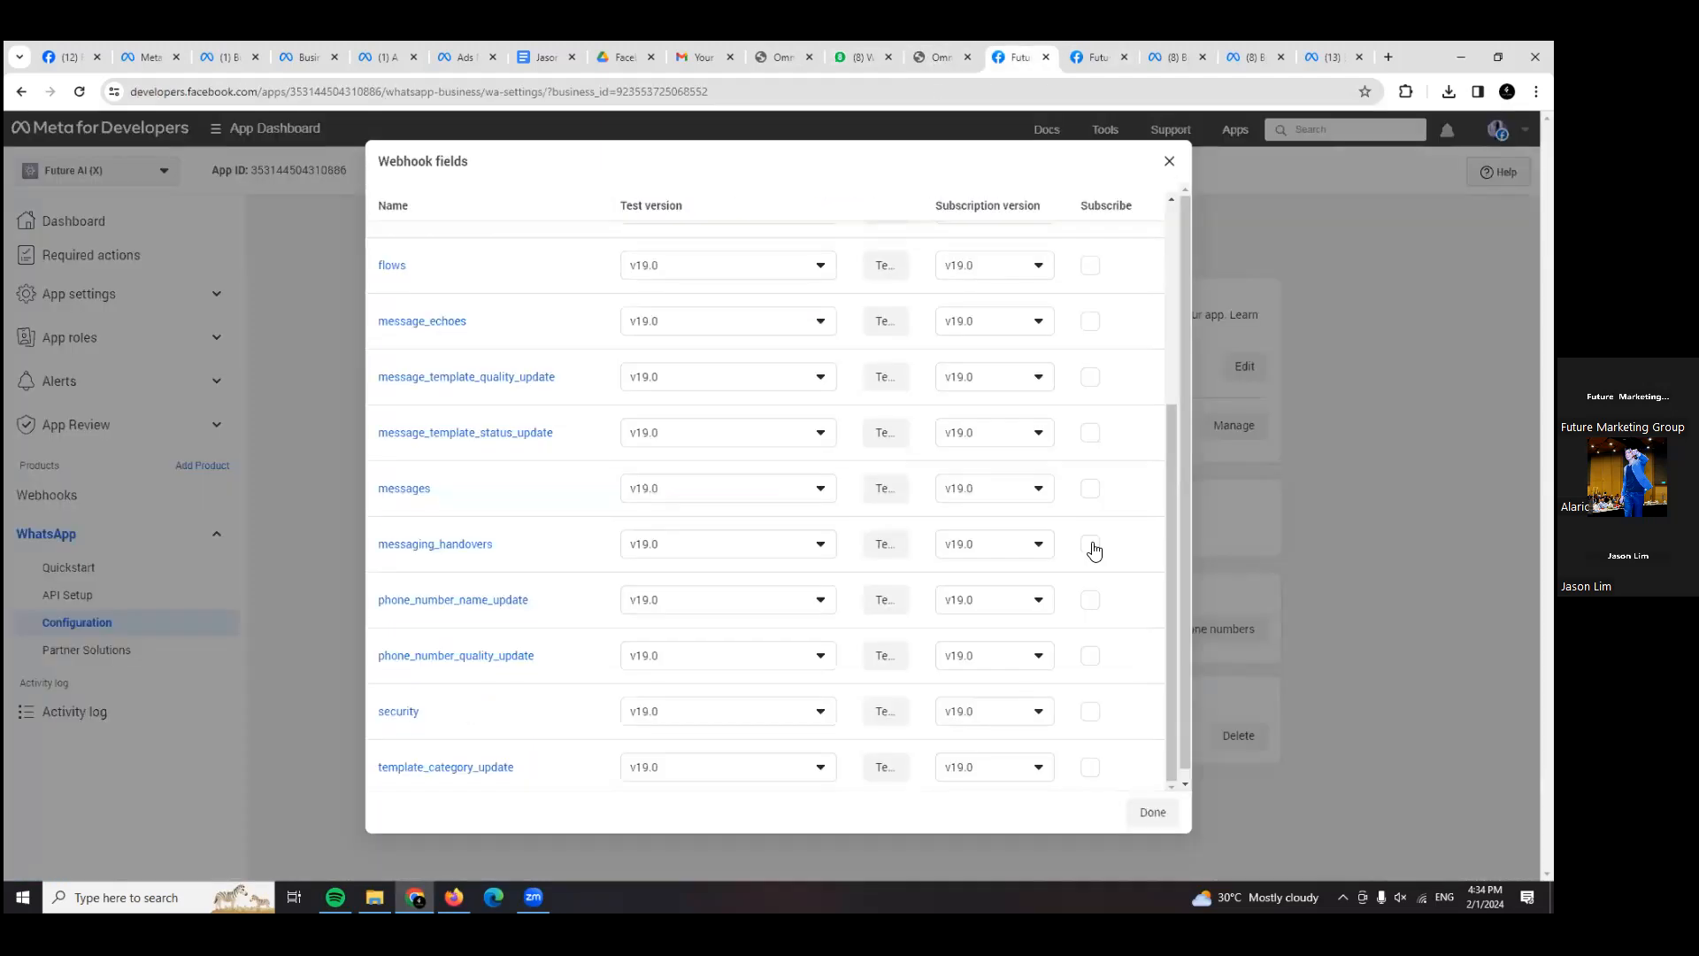
{"action": "left_click", "coordinate": [1089, 492]}
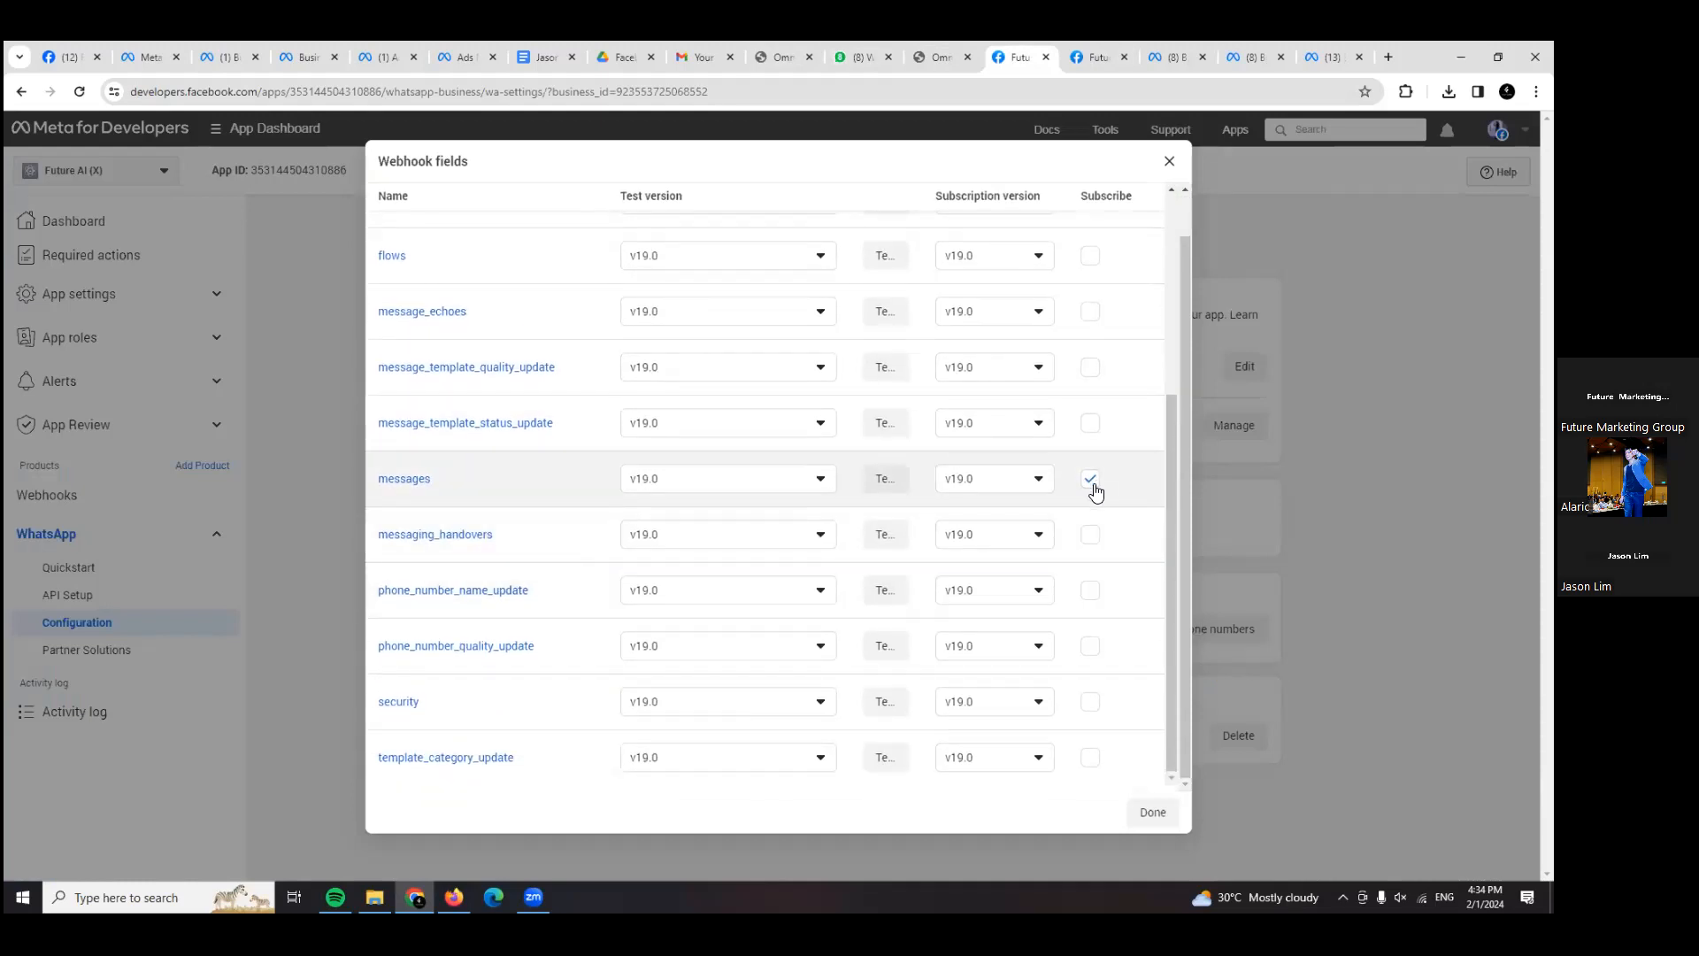
{"action": "left_click", "coordinate": [956, 52]}
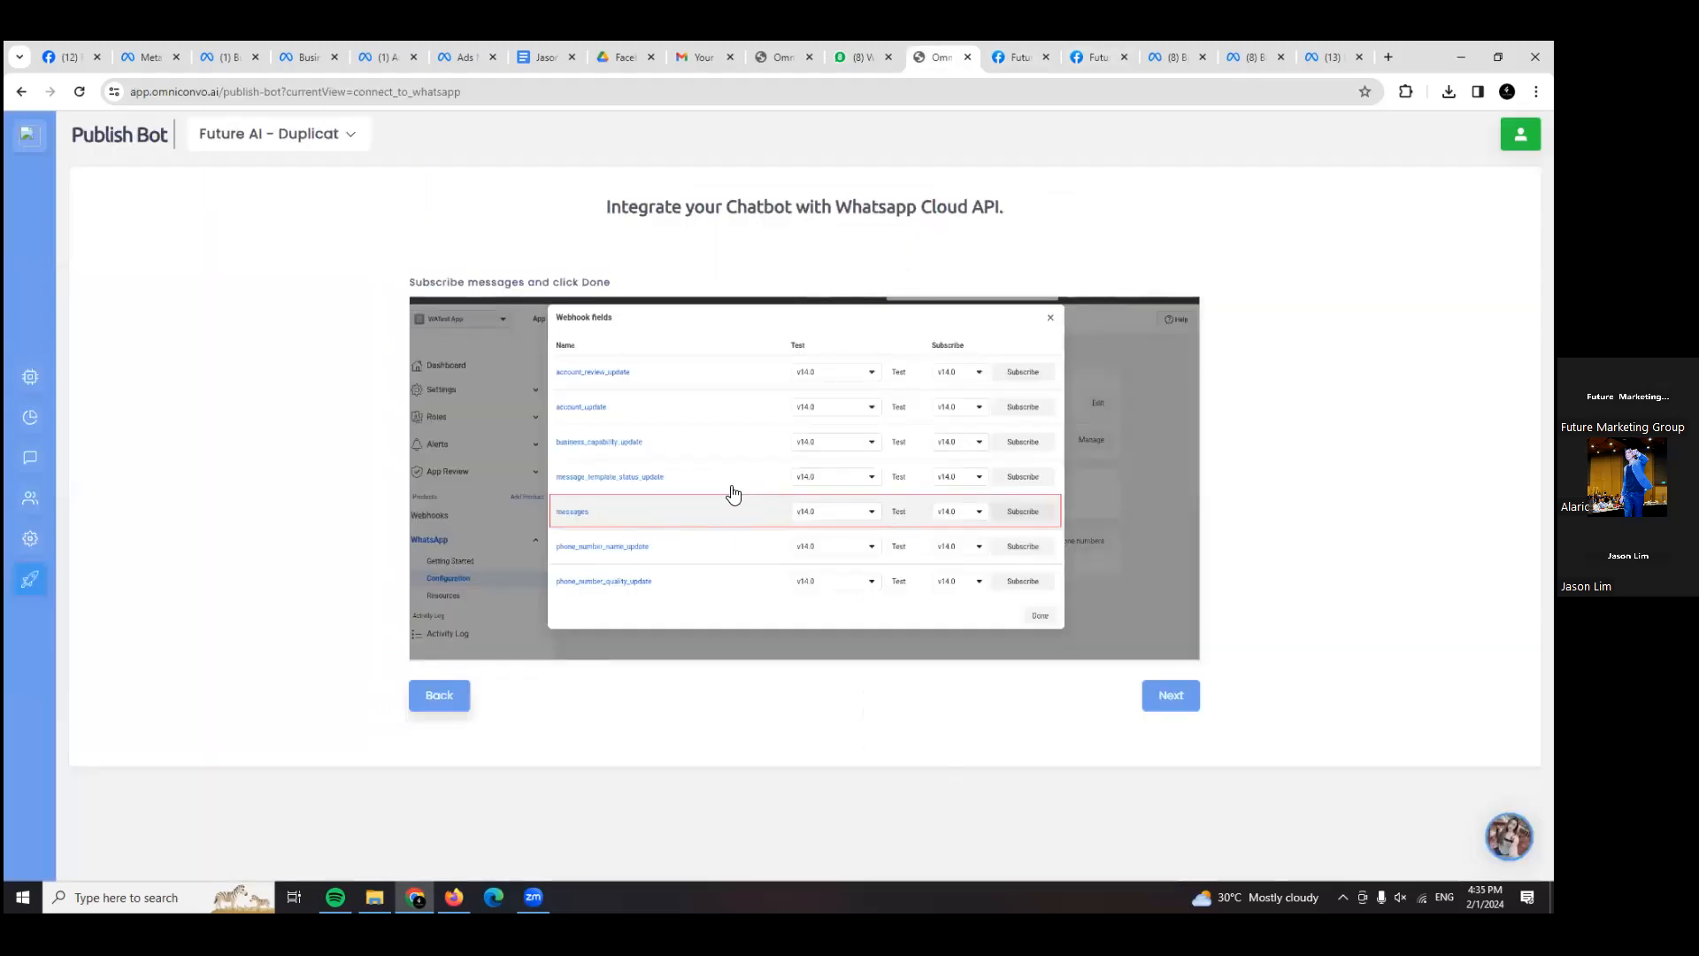
{"action": "left_click", "coordinate": [1014, 55]}
{"action": "left_click", "coordinate": [1153, 812]}
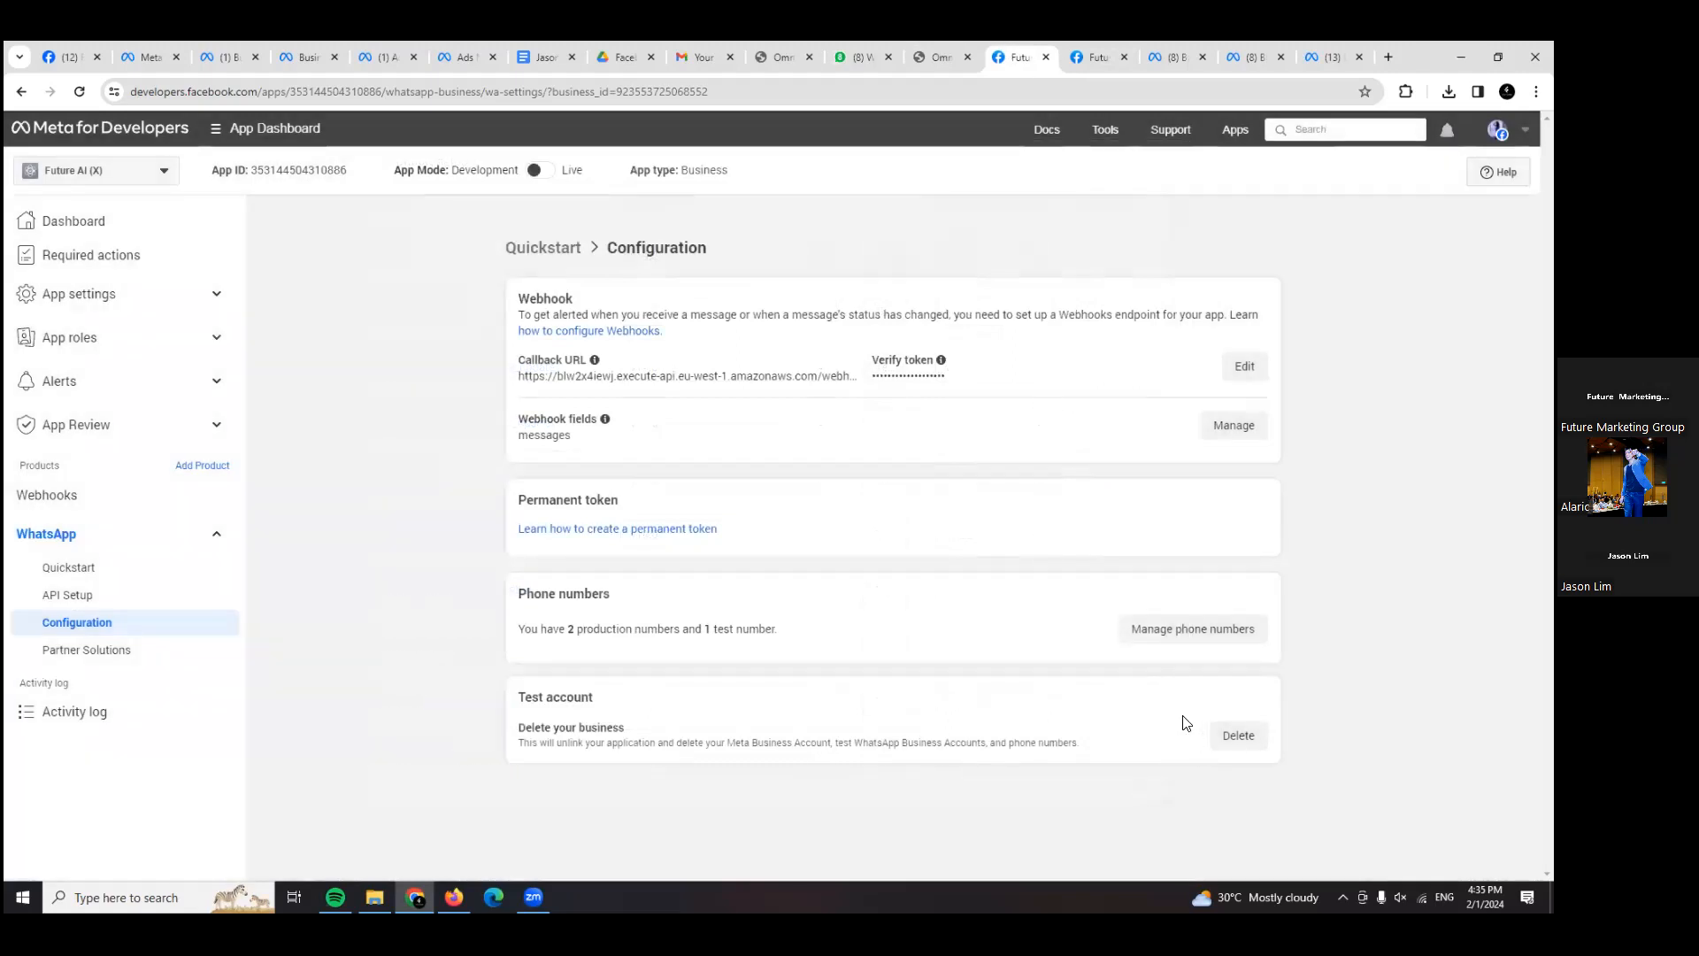
- Save the Connect WhatsApp details in OmniConvo, then reopen Meta's WhatsApp Configuration page
{"action": "key", "text": "ctrl+shift+Tab"}
{"action": "left_click", "coordinate": [1173, 704]}
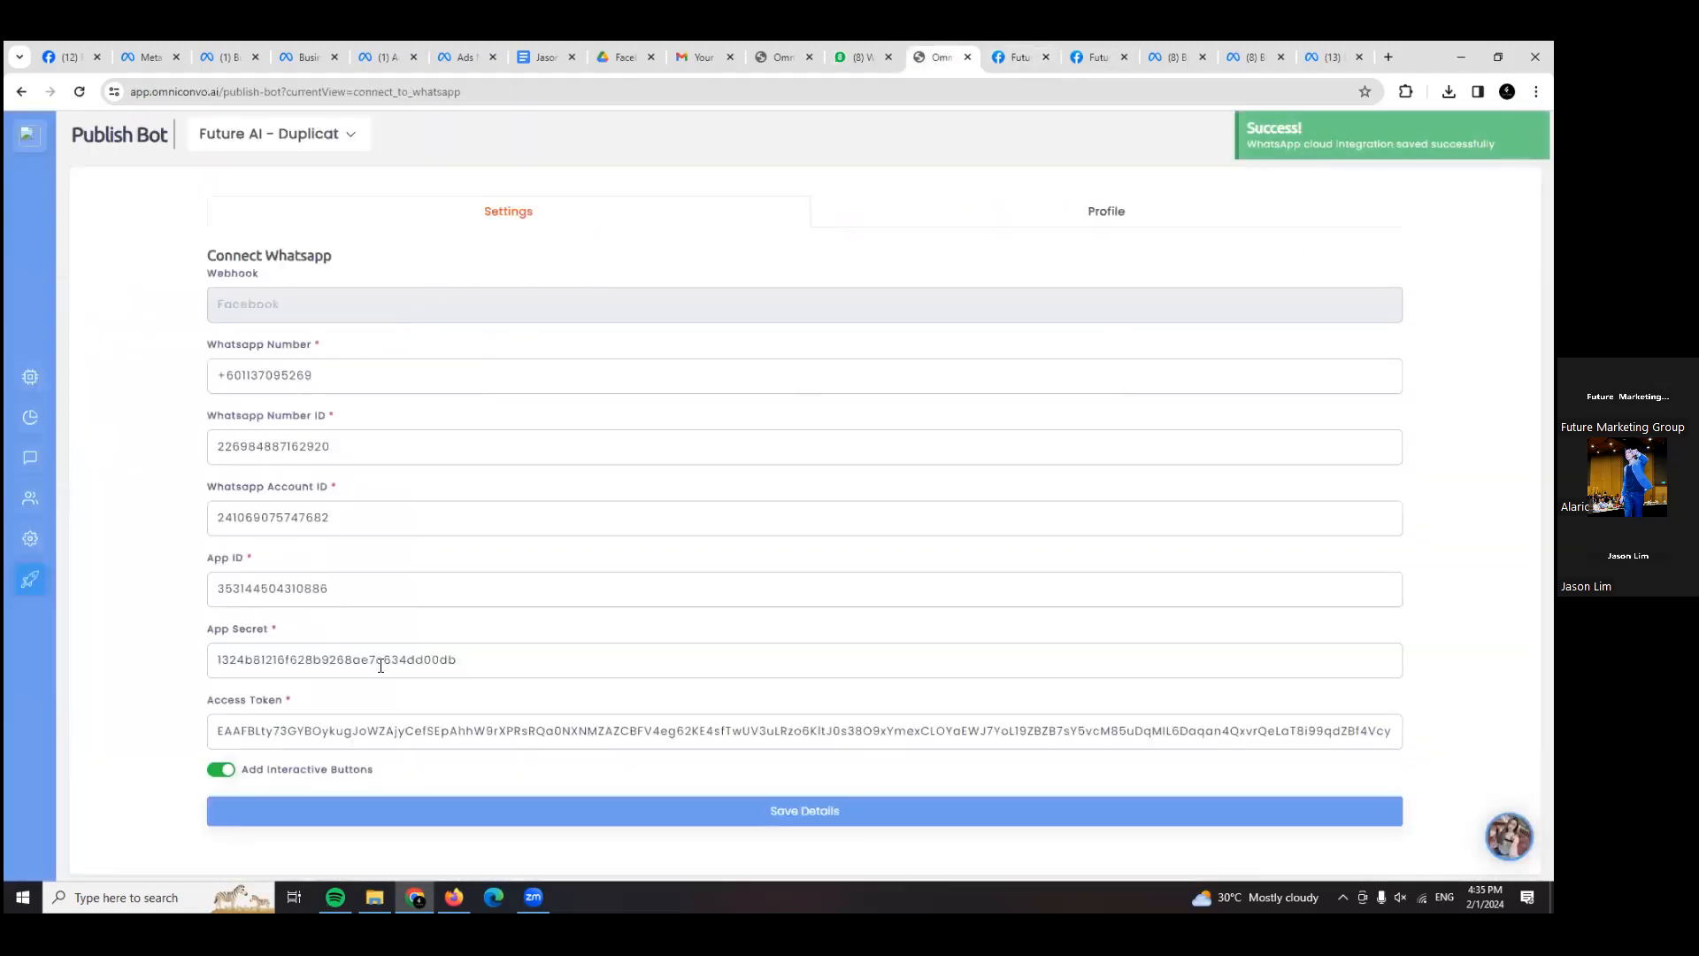
{"action": "left_click", "coordinate": [978, 815]}
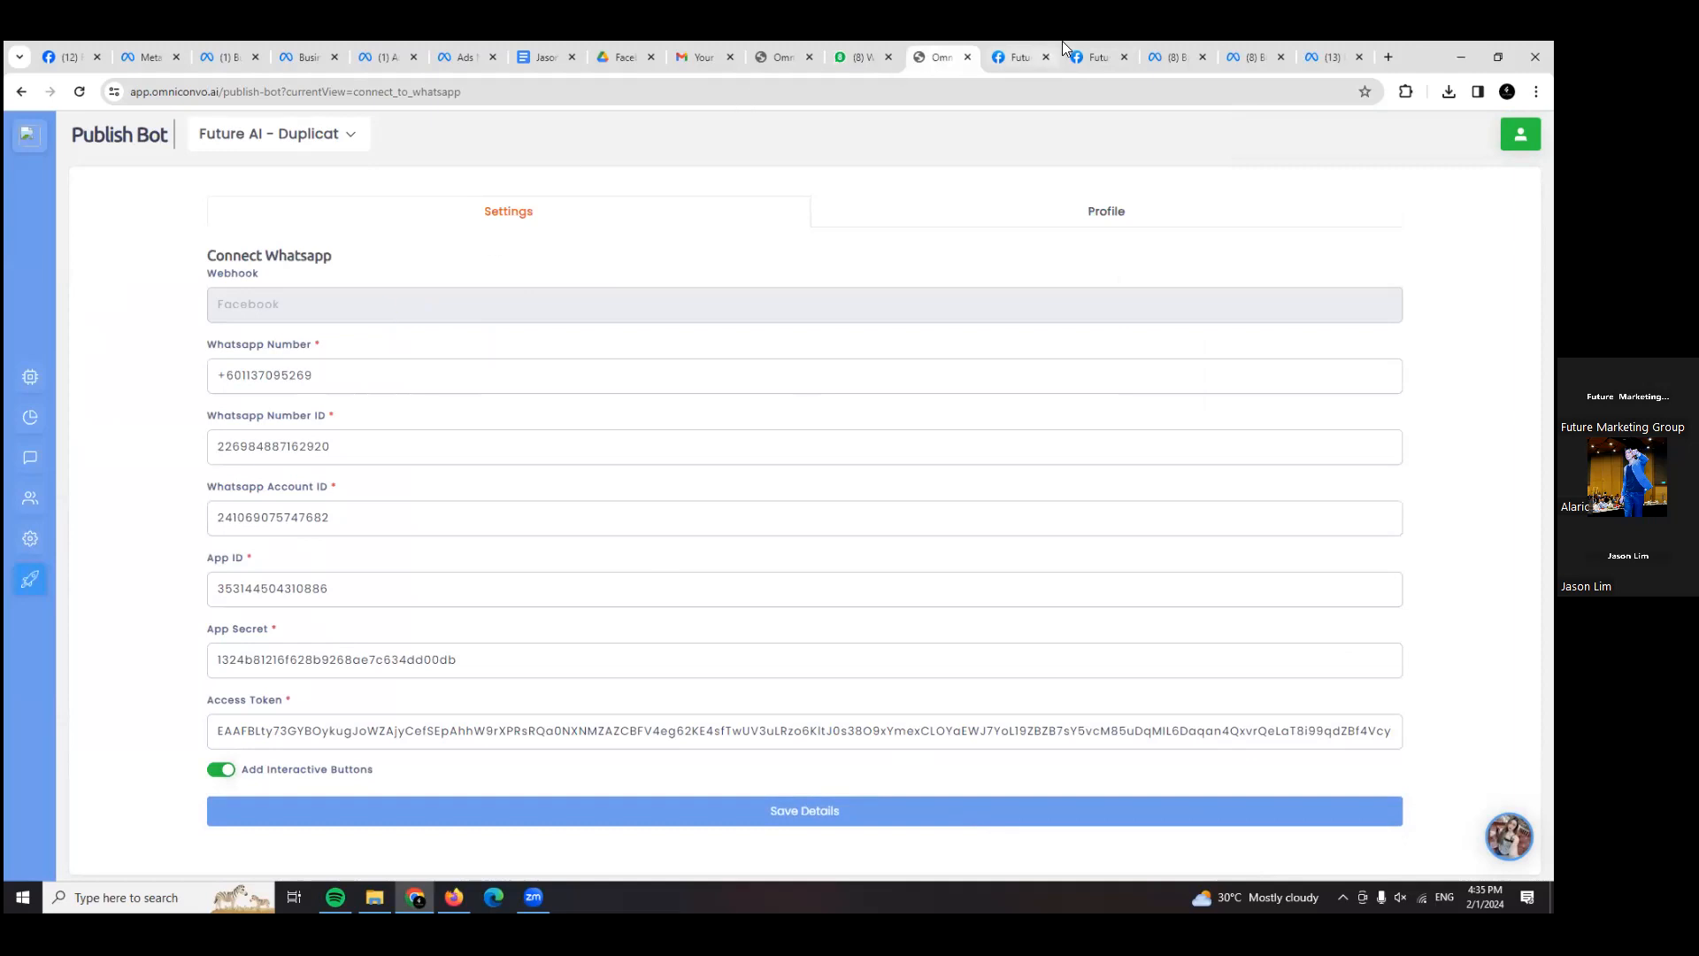
{"action": "left_click", "coordinate": [1089, 57]}
{"action": "left_click", "coordinate": [1018, 57]}
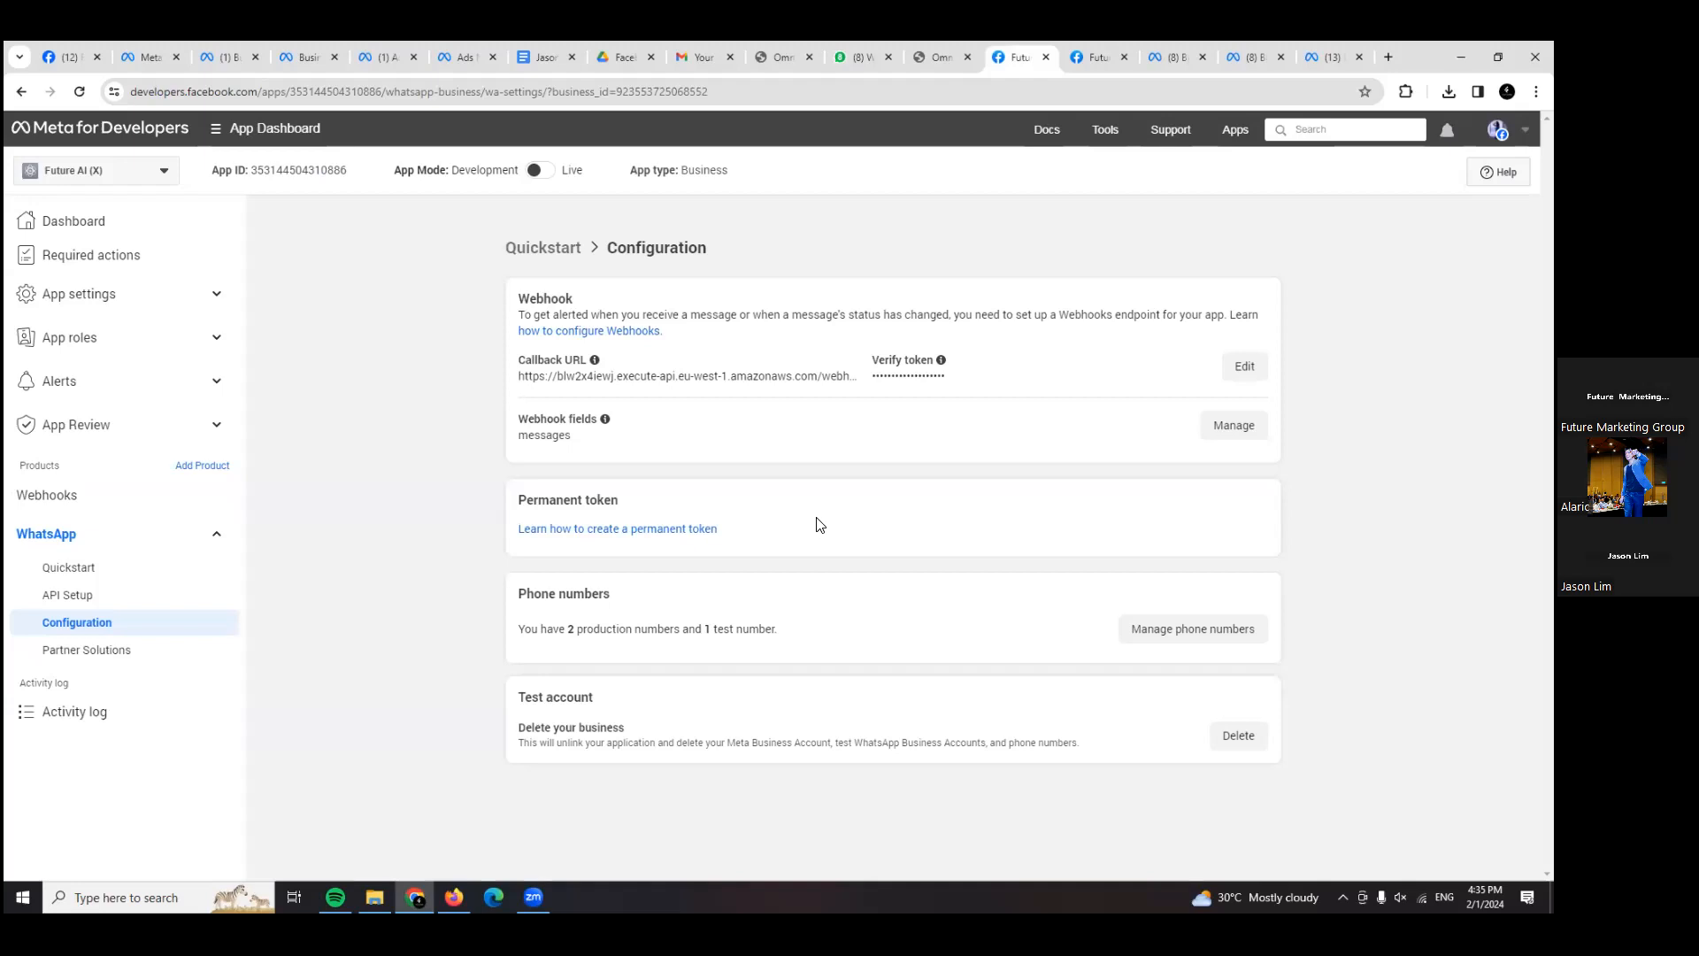
- Review the Future AI app's API Setup page and WhatsApp business account settings
{"action": "left_click", "coordinate": [1106, 53]}
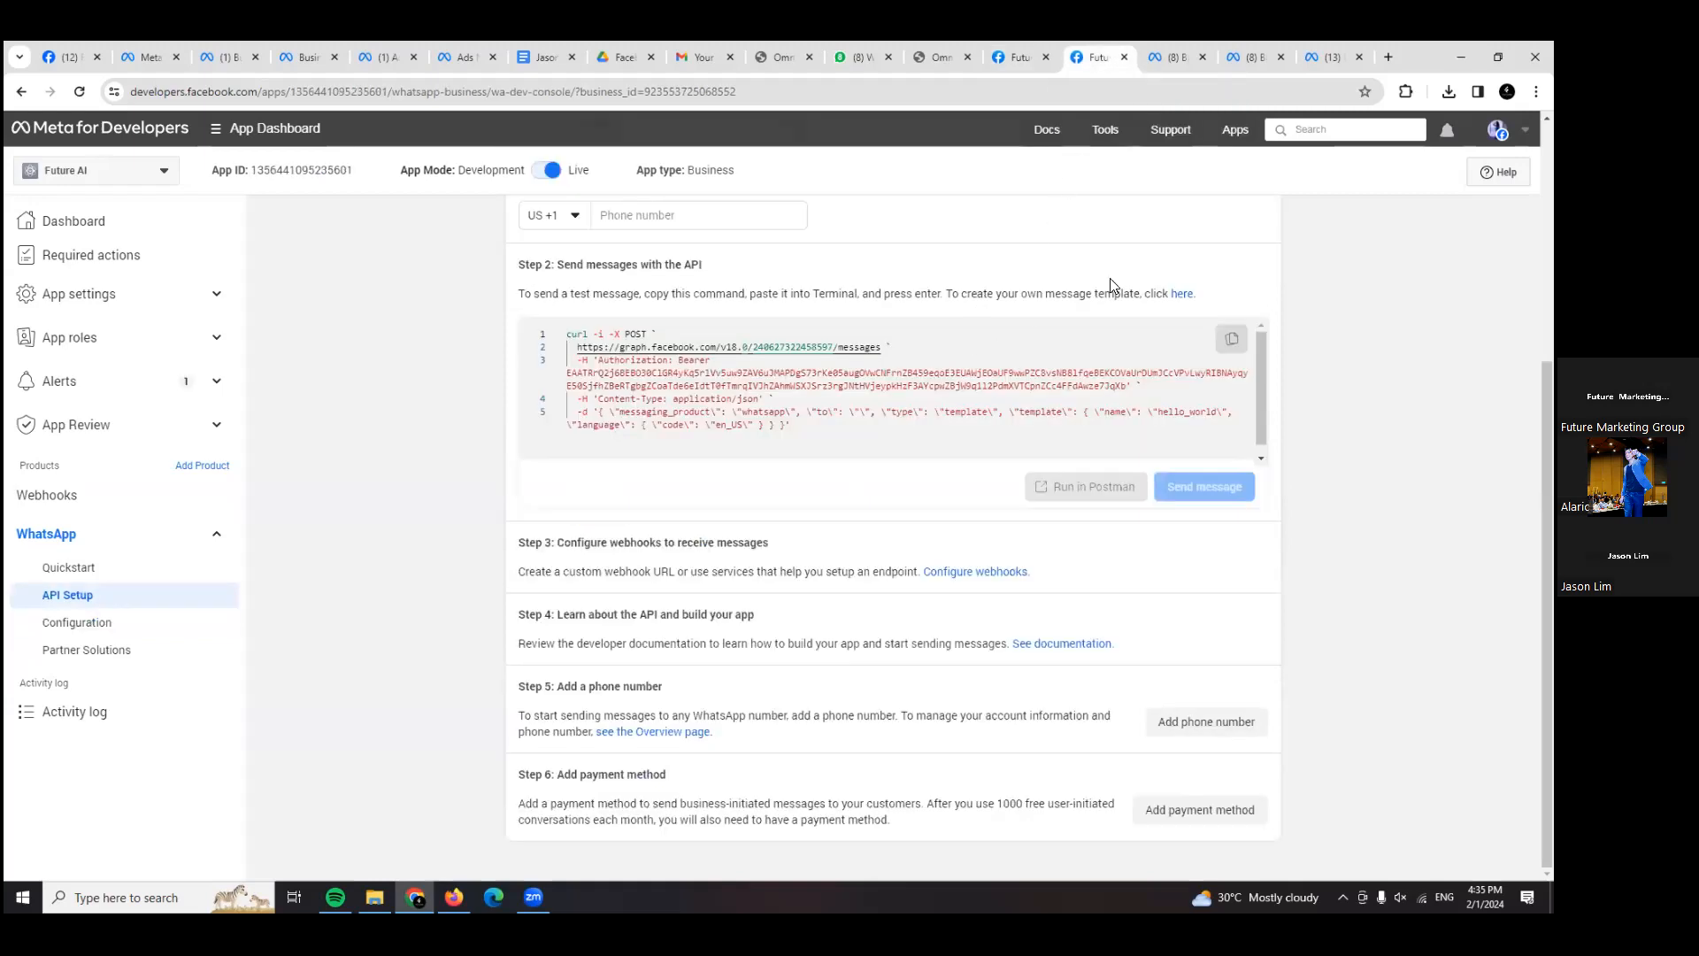
{"action": "left_click", "coordinate": [1181, 50]}
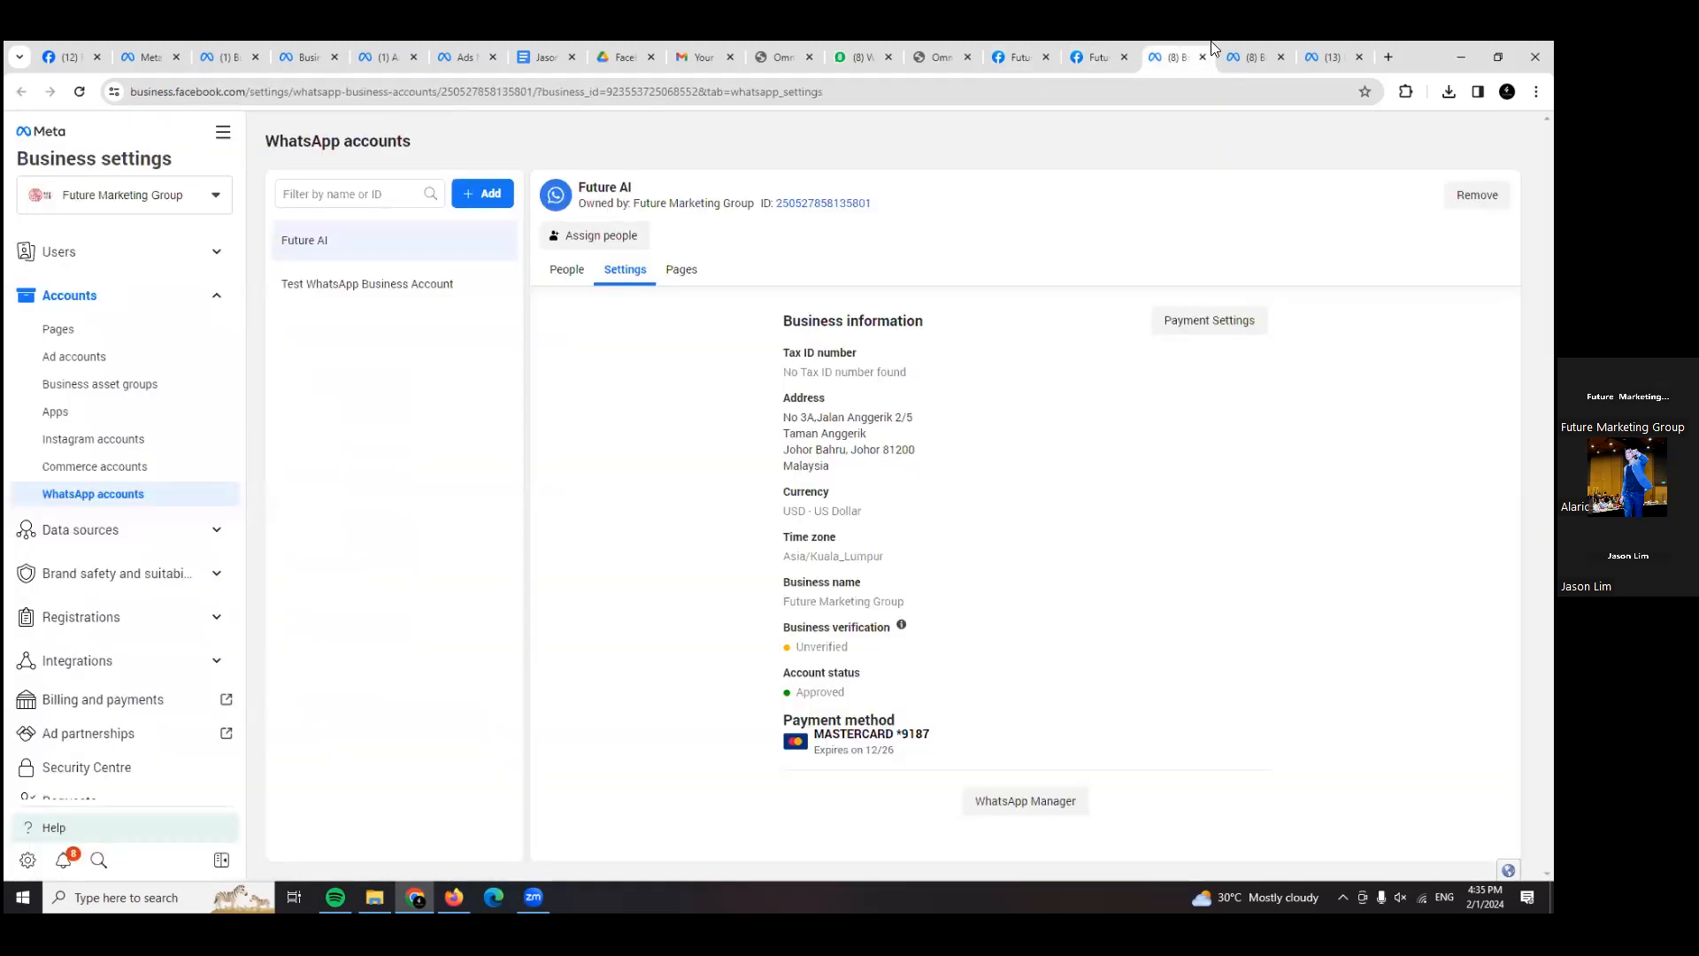
{"action": "left_click", "coordinate": [1097, 57]}
{"action": "scroll", "coordinate": [615, 496], "scroll_direction": "up", "scroll_amount": 2}
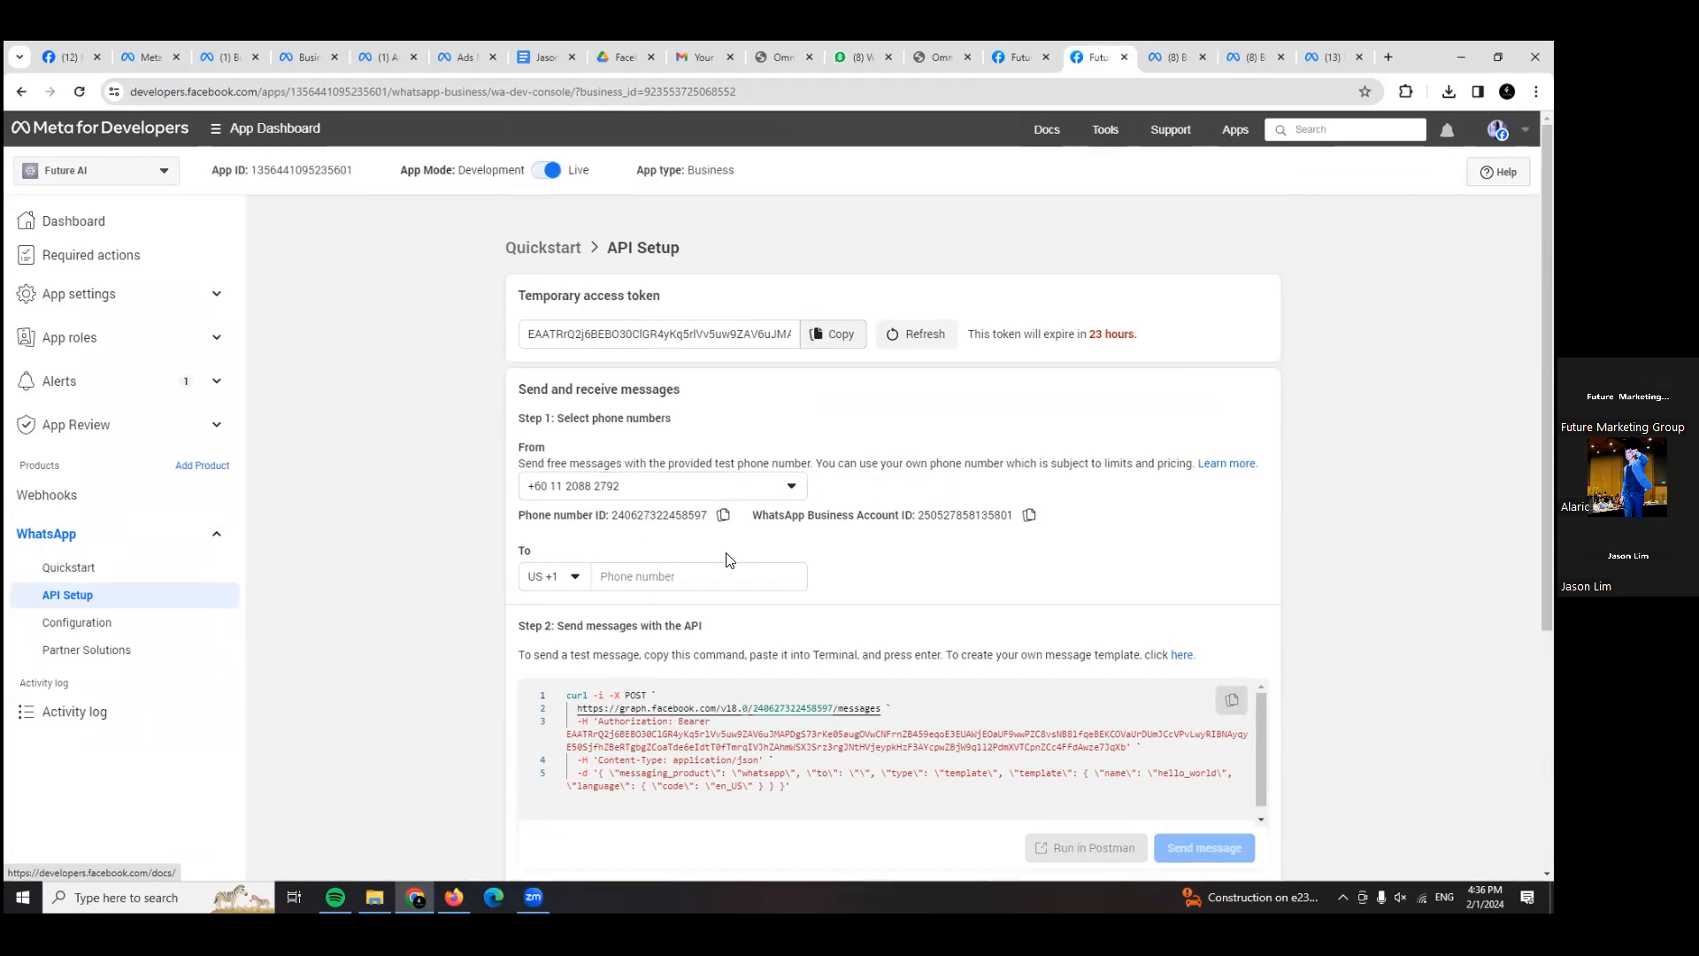
- Try Malaysia +60 as the recipient country code, then clear the partly entered number
{"action": "left_click", "coordinate": [541, 579]}
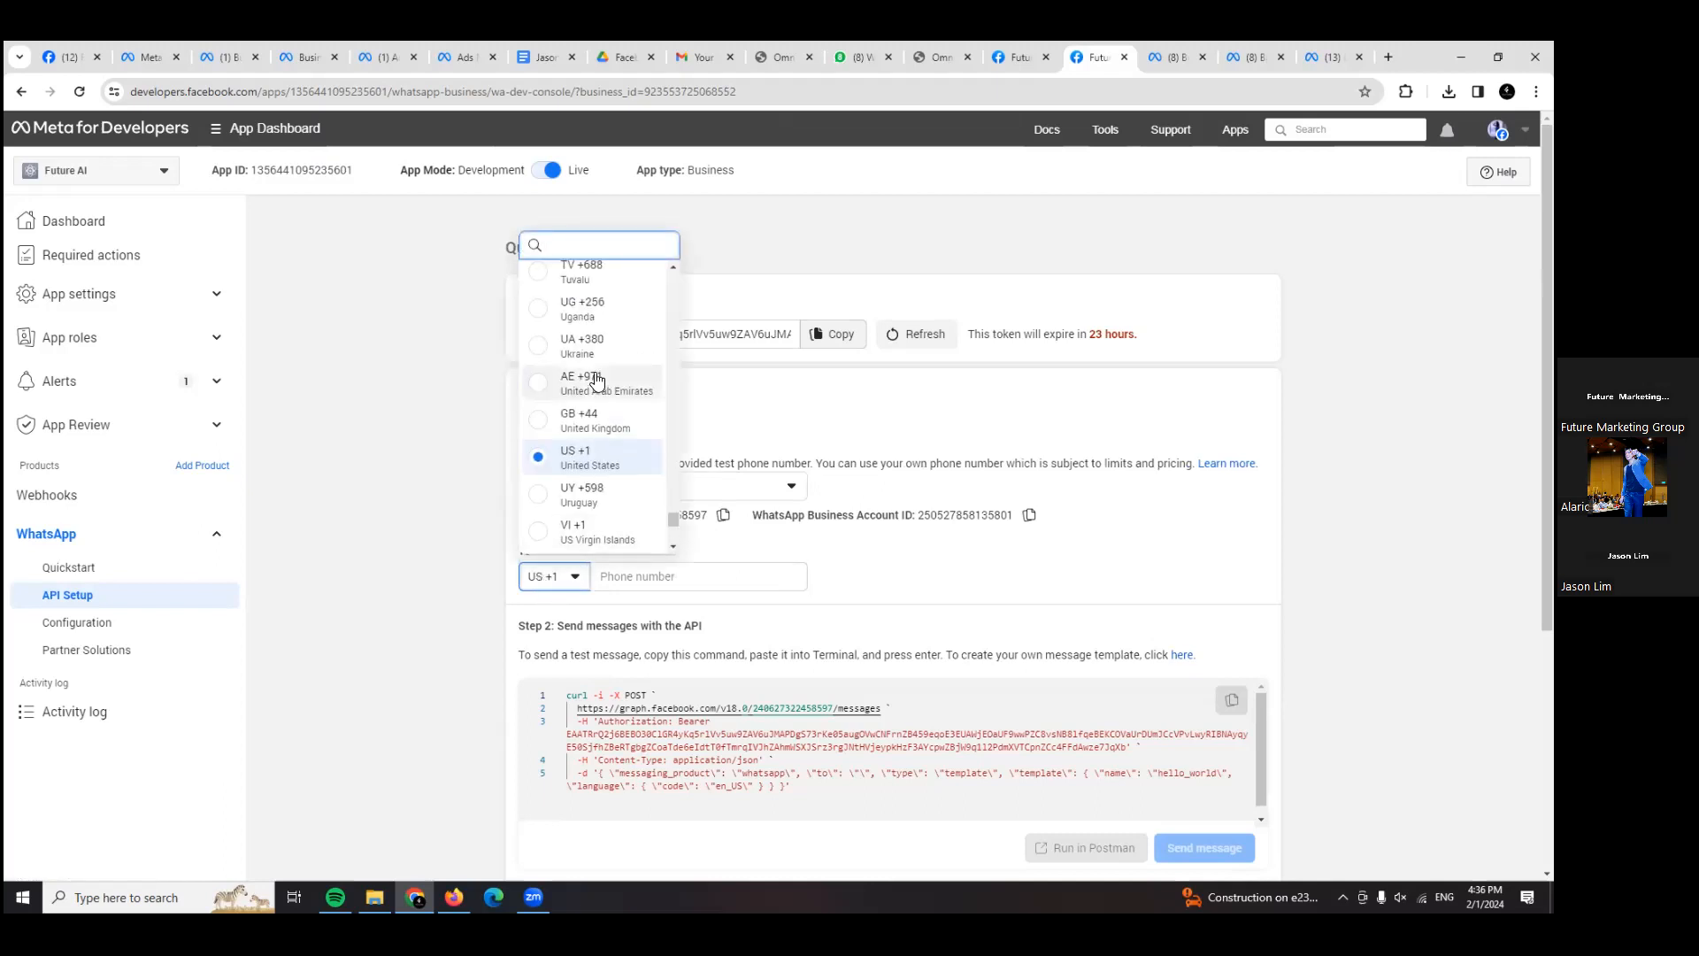
{"action": "type", "text": "60"}
{"action": "left_click", "coordinate": [636, 532]}
{"action": "left_click", "coordinate": [667, 581]}
{"action": "type", "text": "11"}
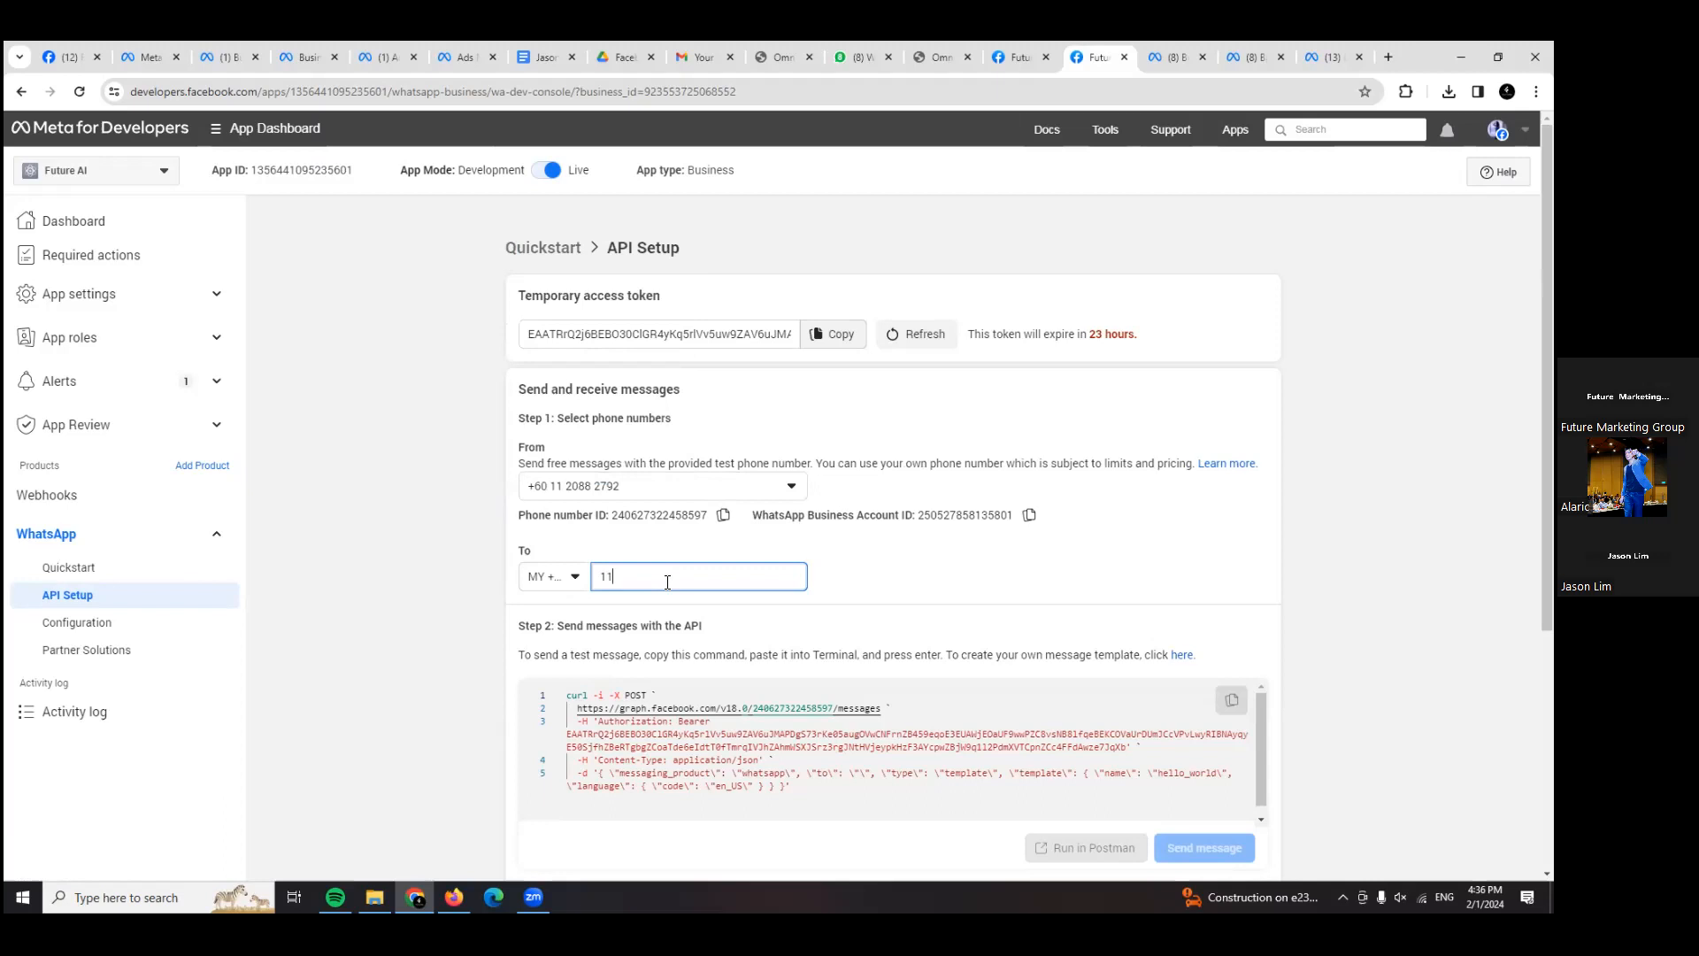
{"action": "key", "text": "BackSpace"}
{"action": "key", "text": "BackSpace"}
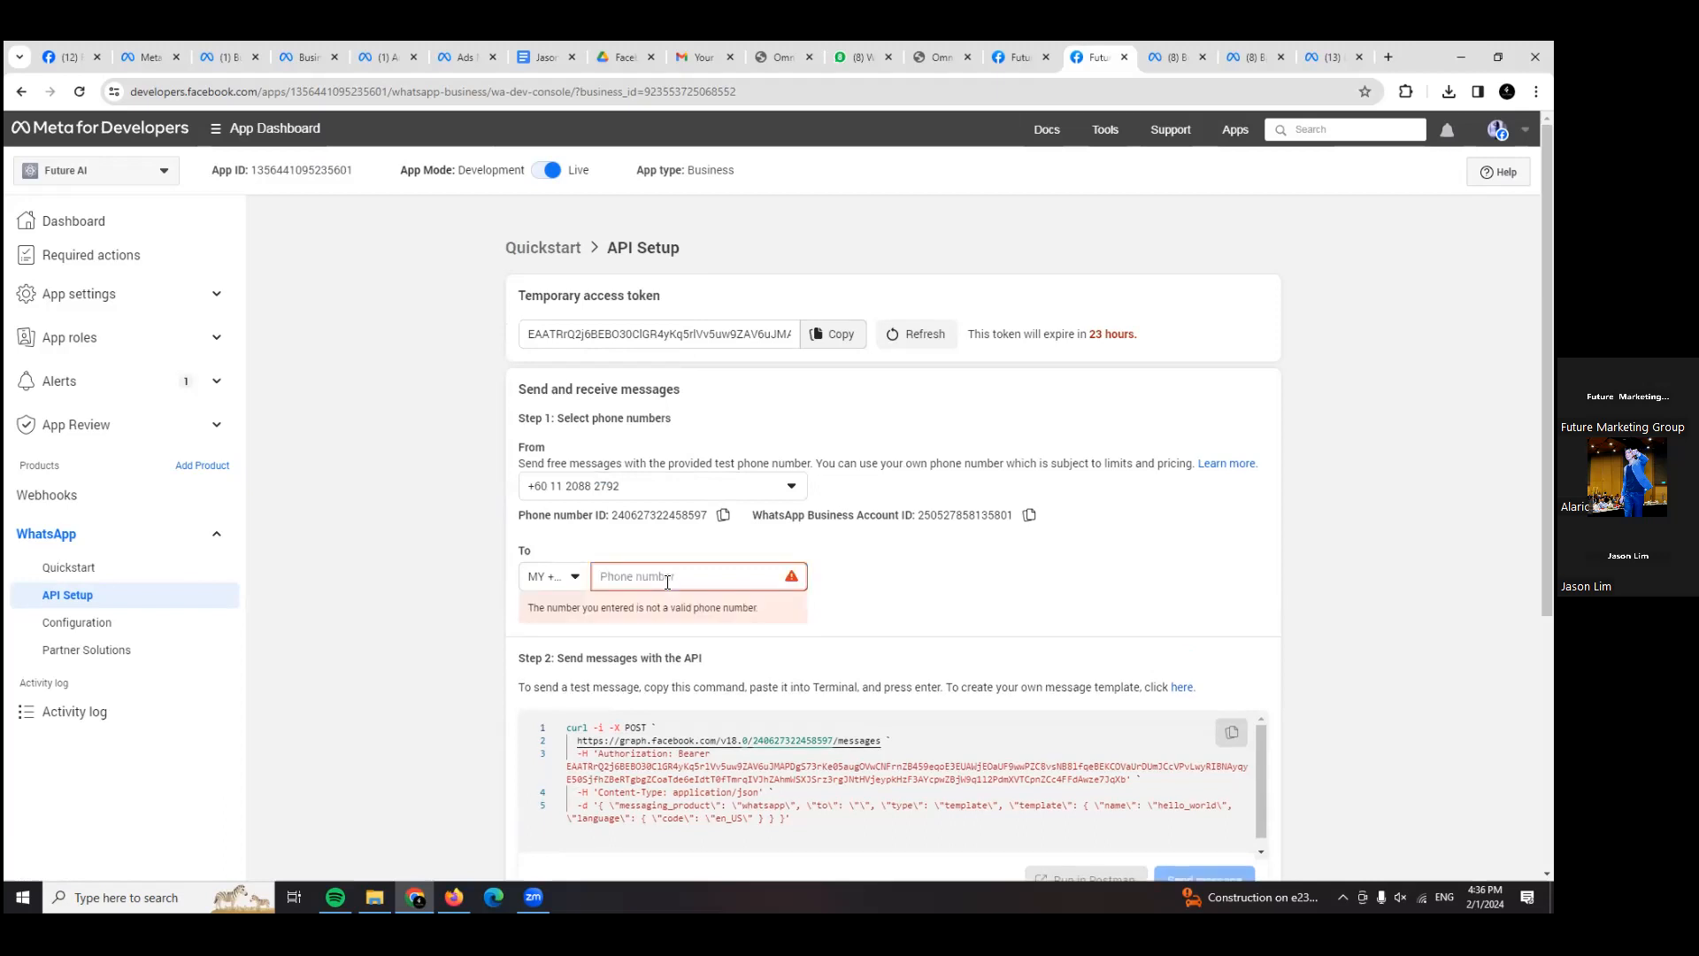
- Set the recipient country to Singapore +65 and enter the recipient's phone number
{"action": "left_click", "coordinate": [563, 579]}
{"action": "type", "text": "singapo"}
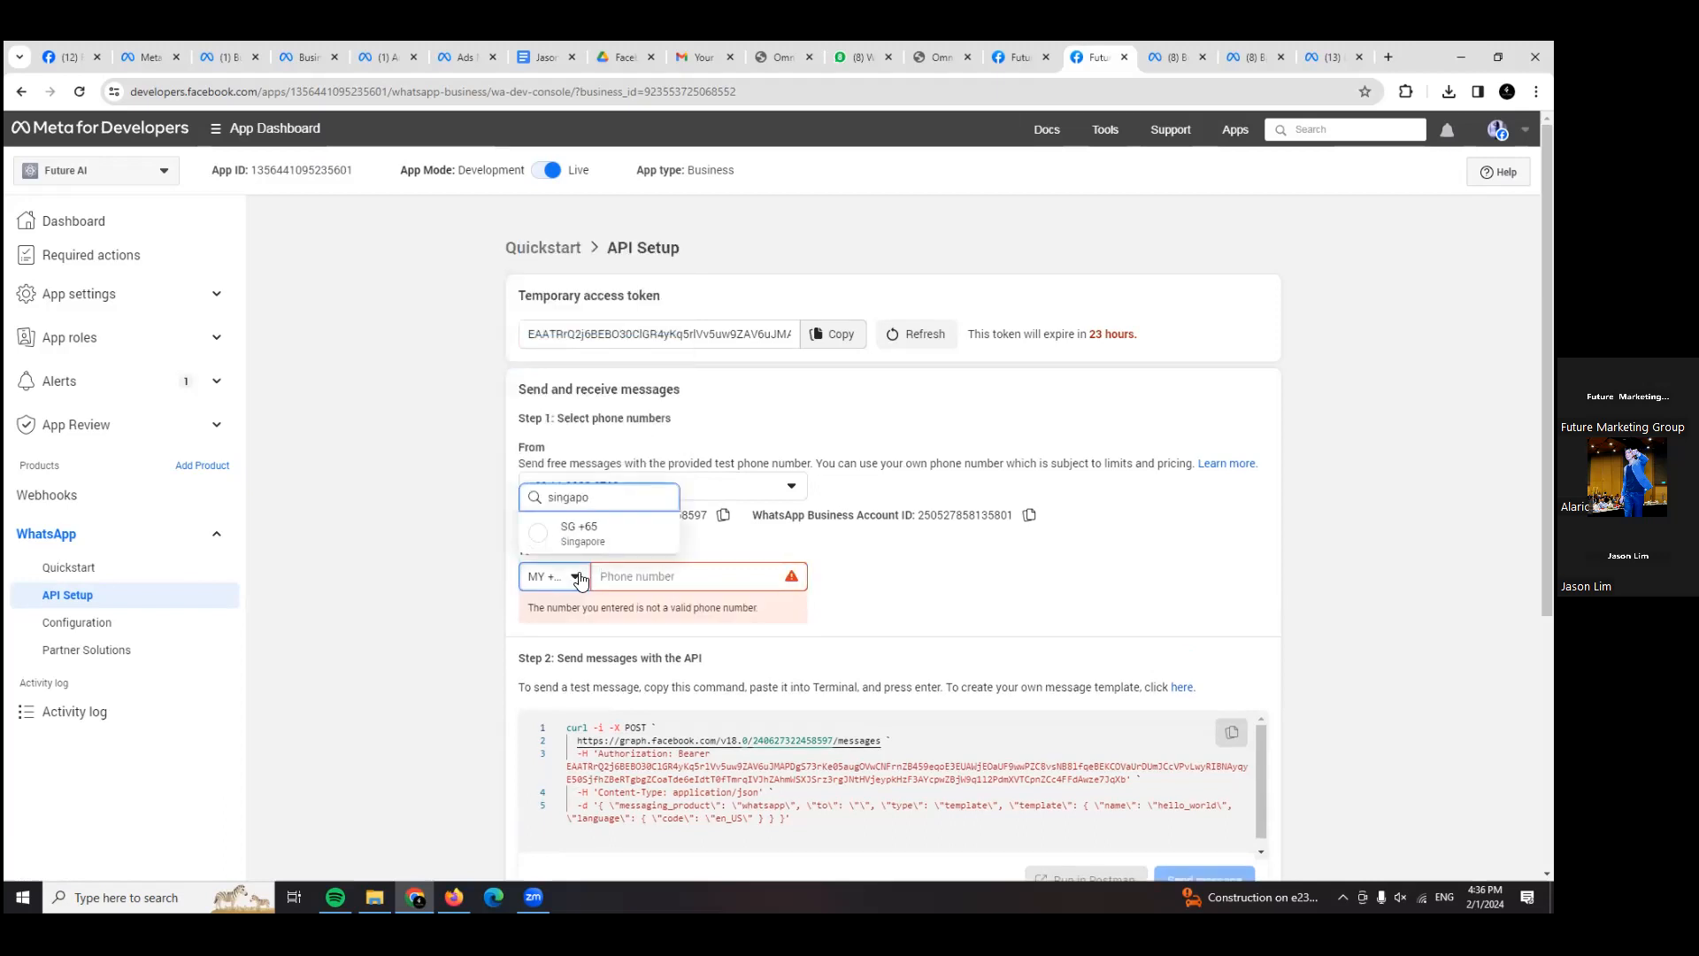
{"action": "left_click", "coordinate": [589, 534]}
{"action": "left_click", "coordinate": [643, 581]}
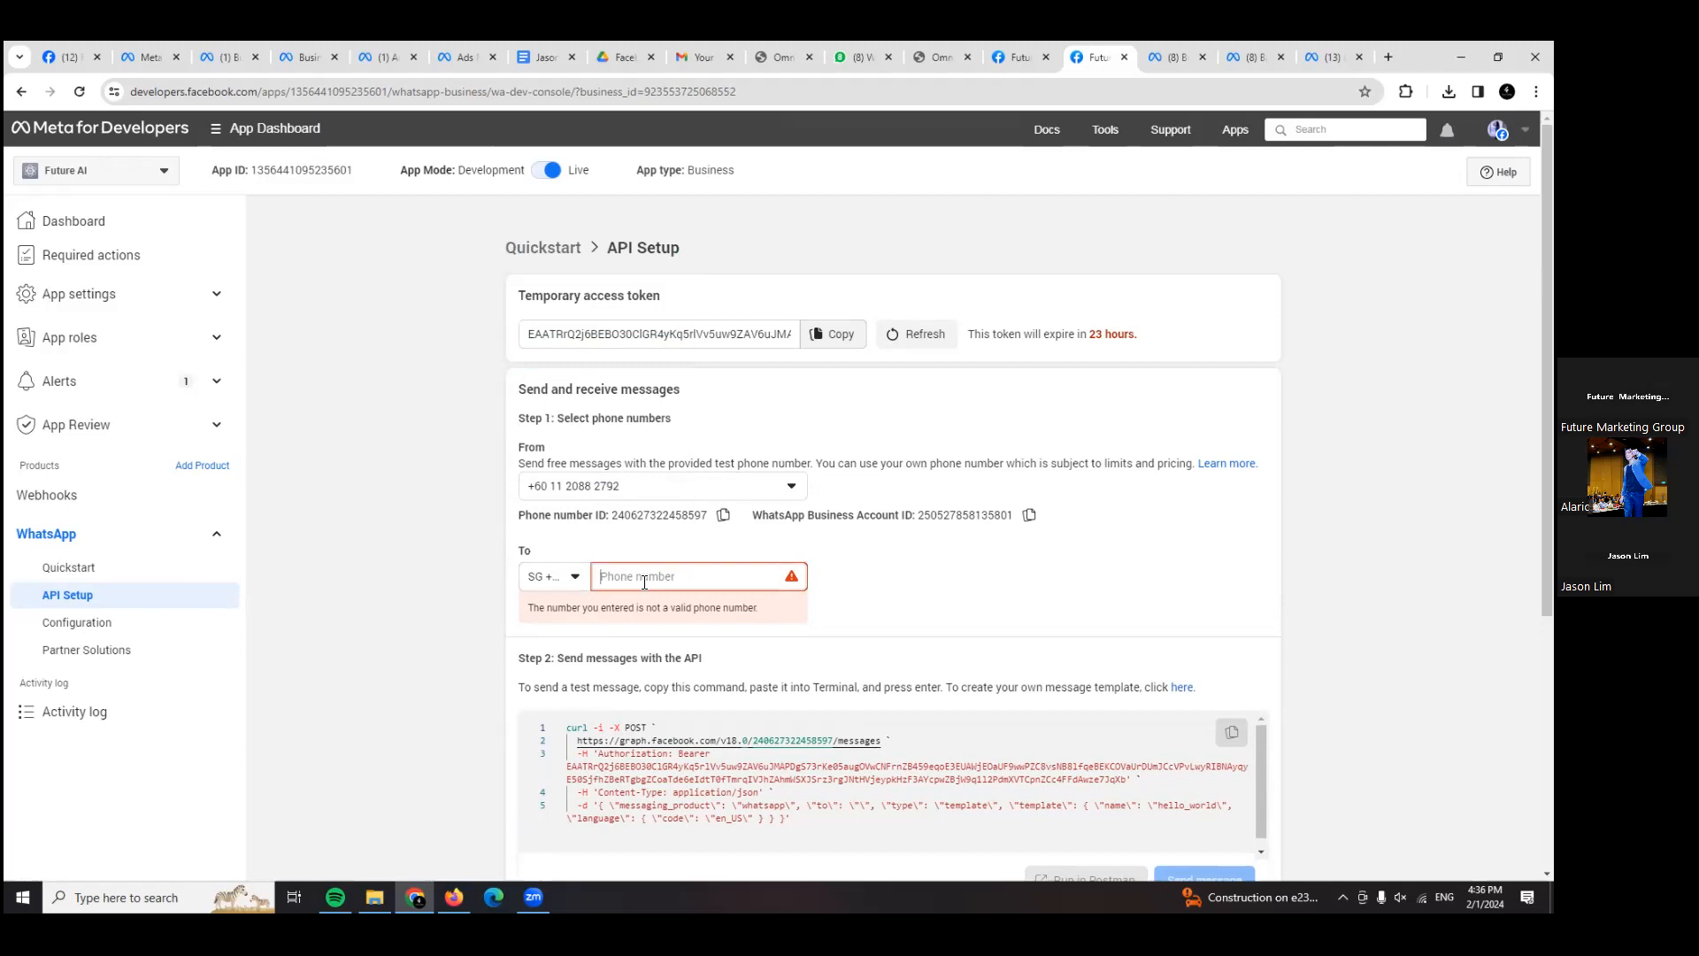
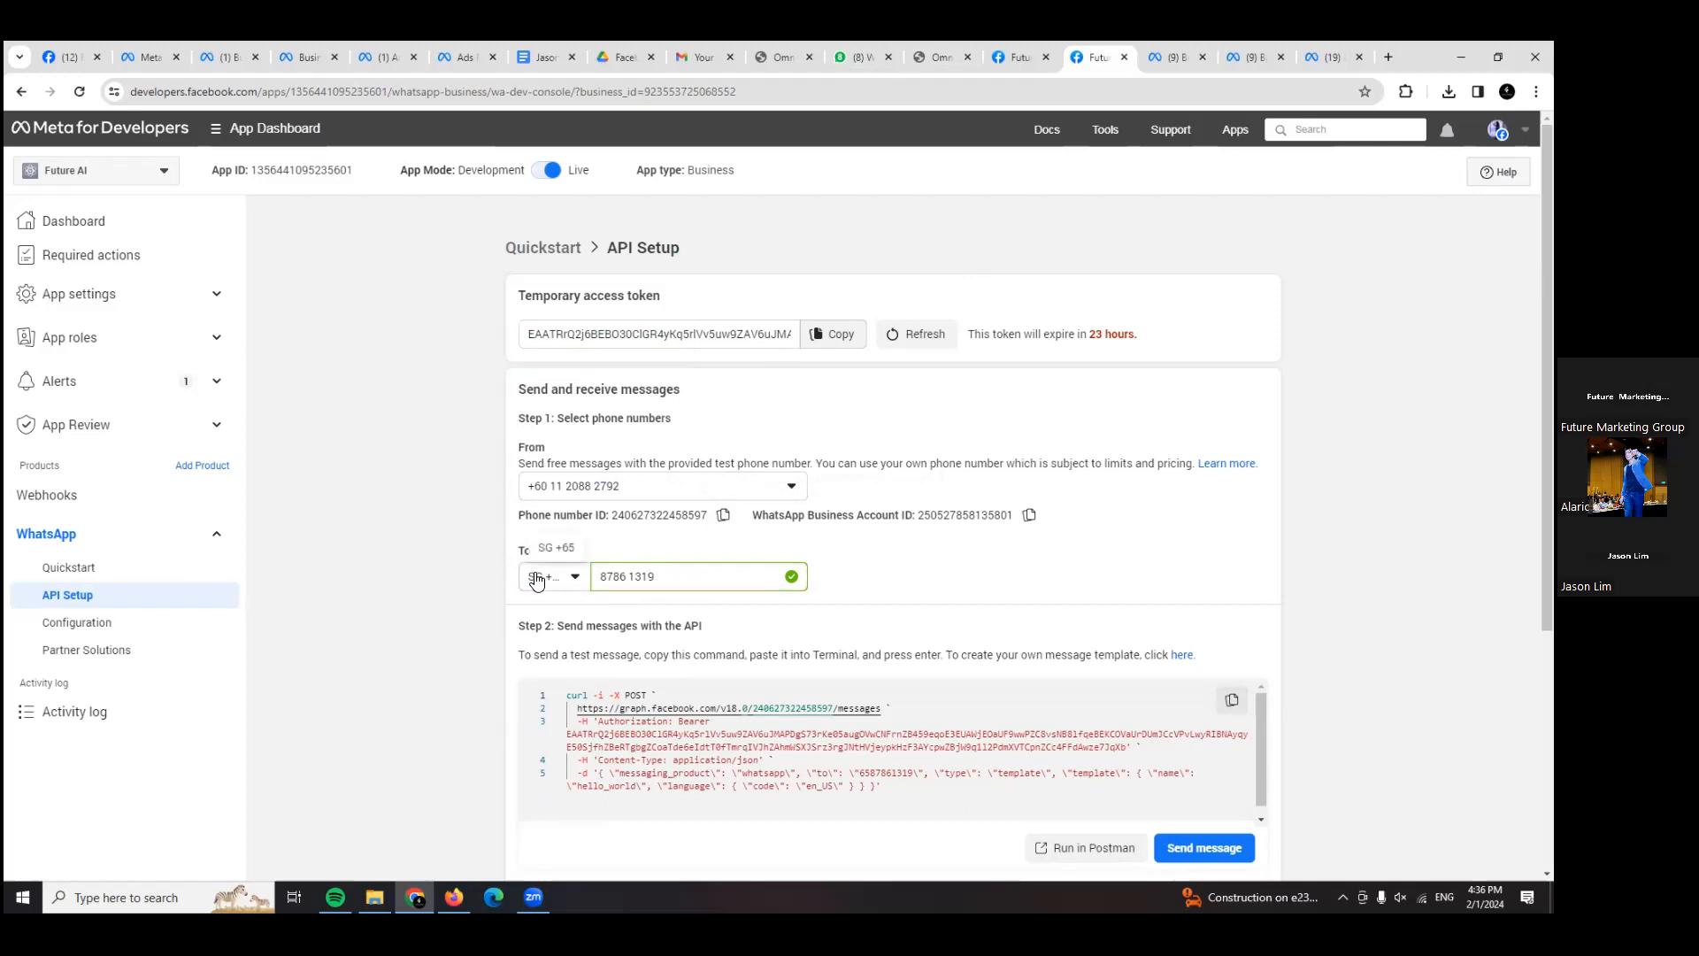
{"action": "left_click", "coordinate": [1020, 57]}
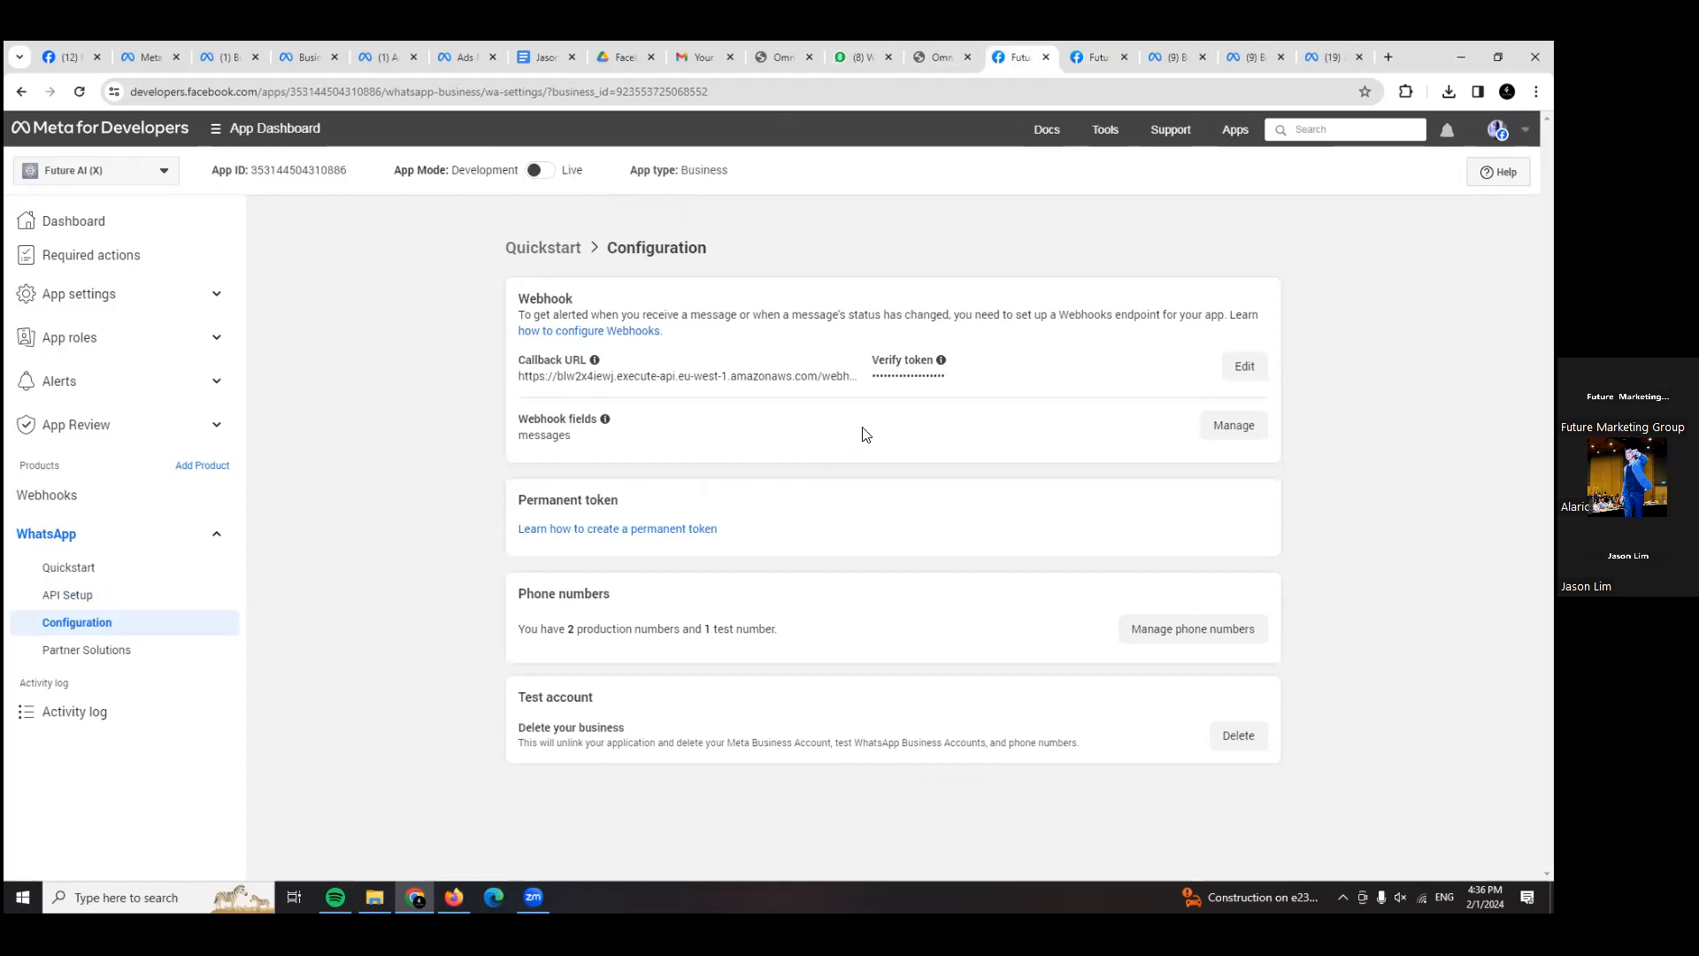
- Glance at the WhatsApp Web chat, then go to OmniConvo's WhatsApp connection settings
{"action": "left_click", "coordinate": [859, 55]}
{"action": "left_click", "coordinate": [963, 49]}
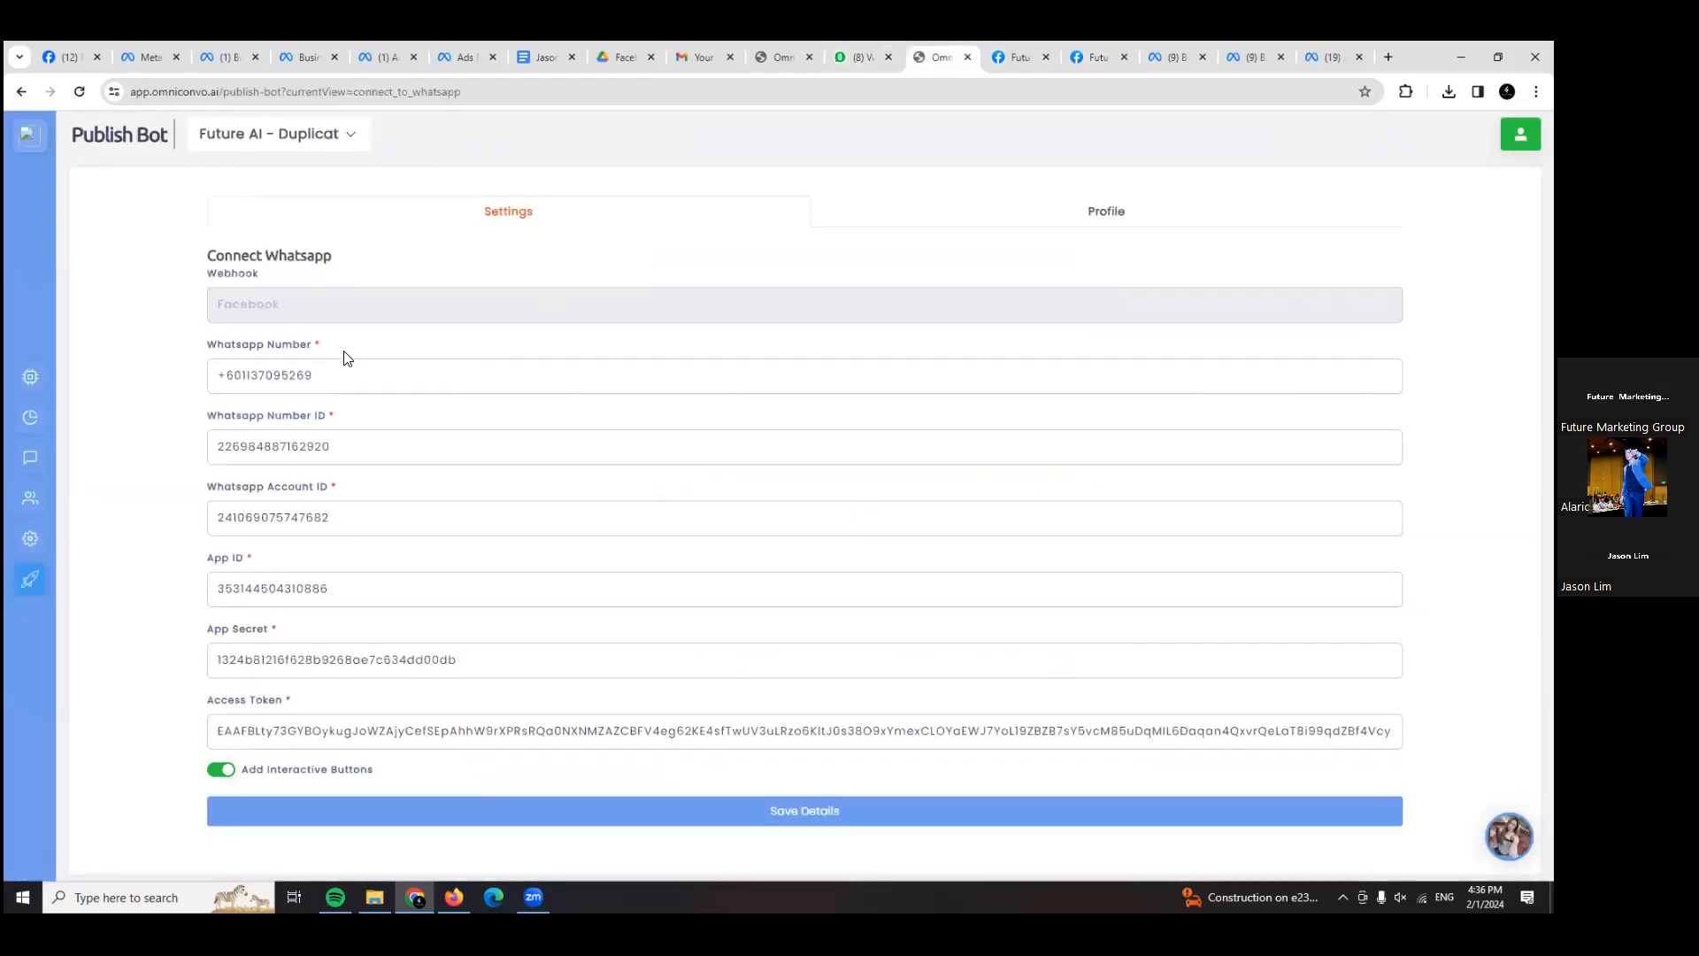